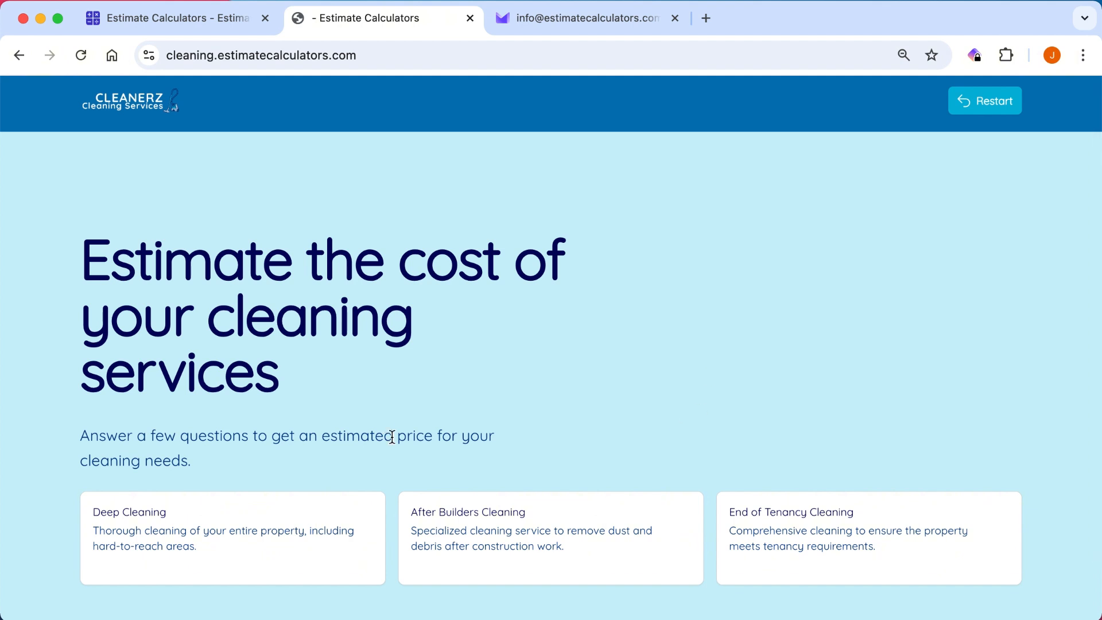
Request a Deep Cleaning estimate for a Small (1-2 bedrooms) property with additional services included.
{"action": "left_click", "coordinate": [281, 533]}
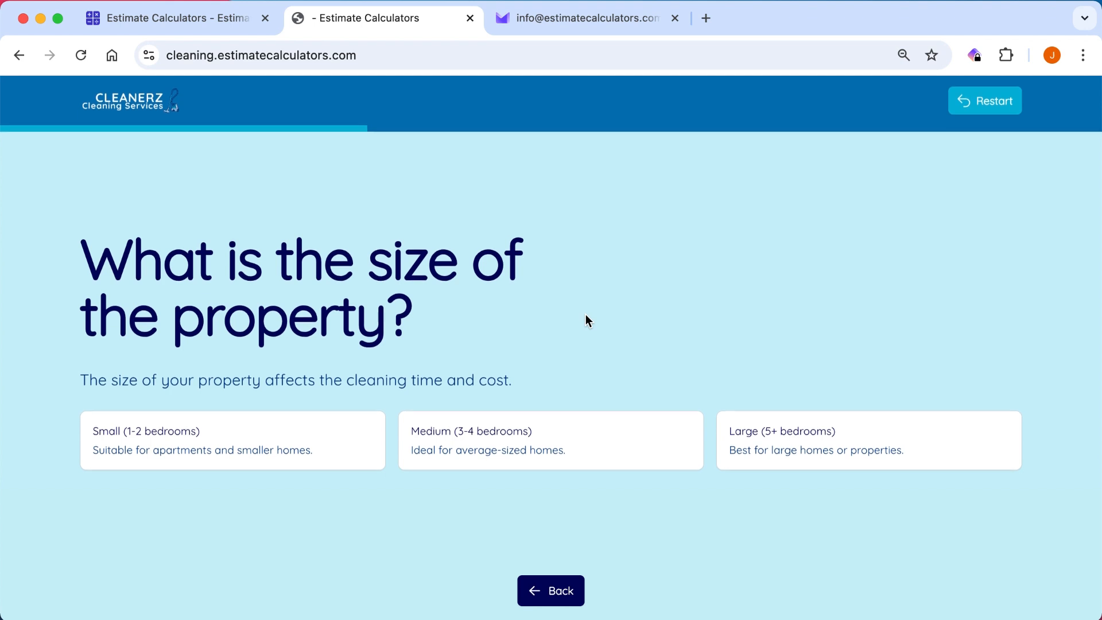
{"action": "left_click", "coordinate": [221, 456]}
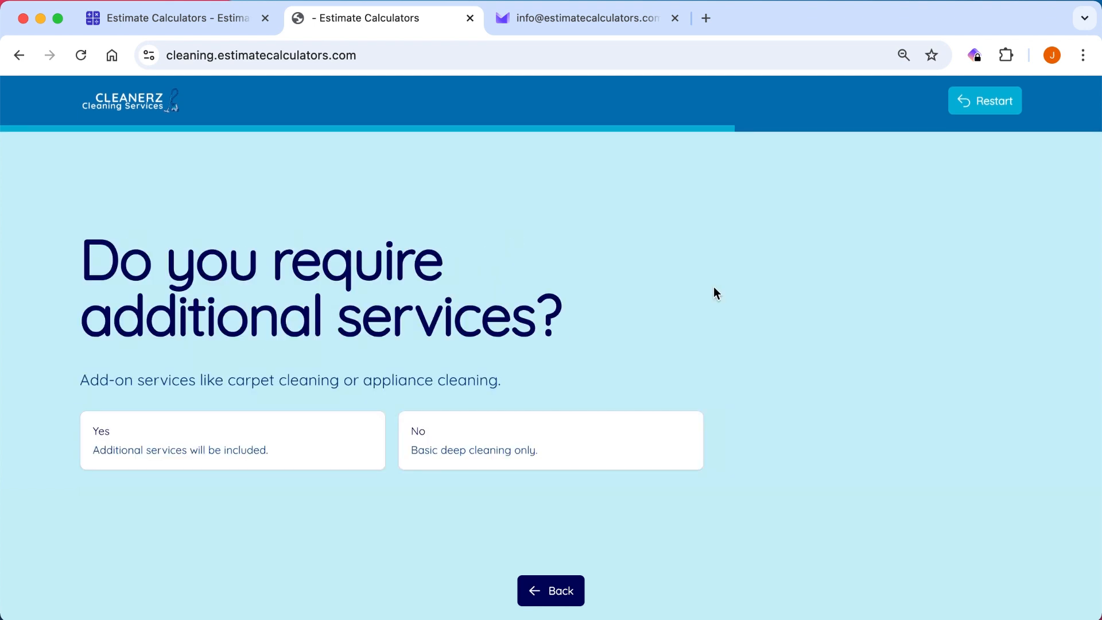
{"action": "left_click", "coordinate": [360, 445]}
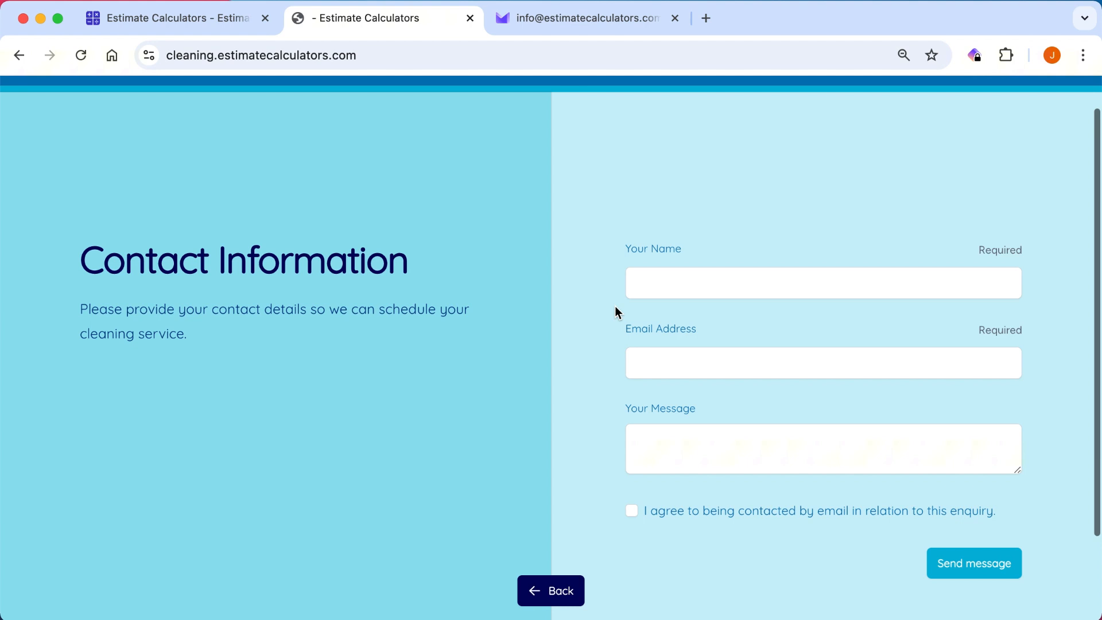
Enter the contact's name and email address, agree to be contacted by email, and send the estimate request.
{"action": "left_click", "coordinate": [714, 283]}
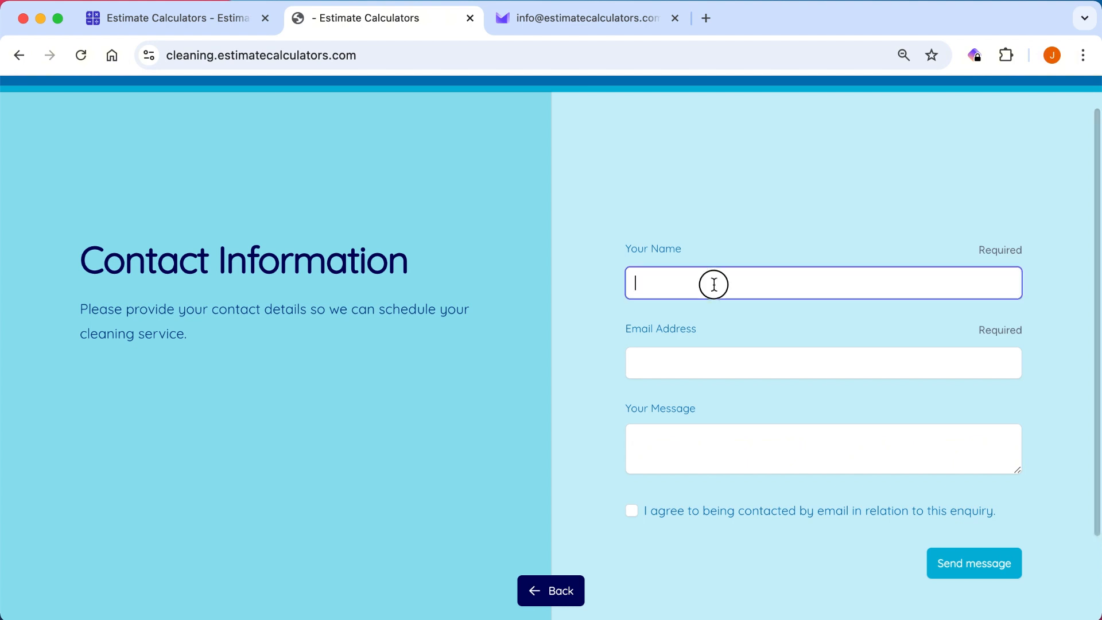
{"action": "type", "text": "John"}
{"action": "key", "text": "Tab"}
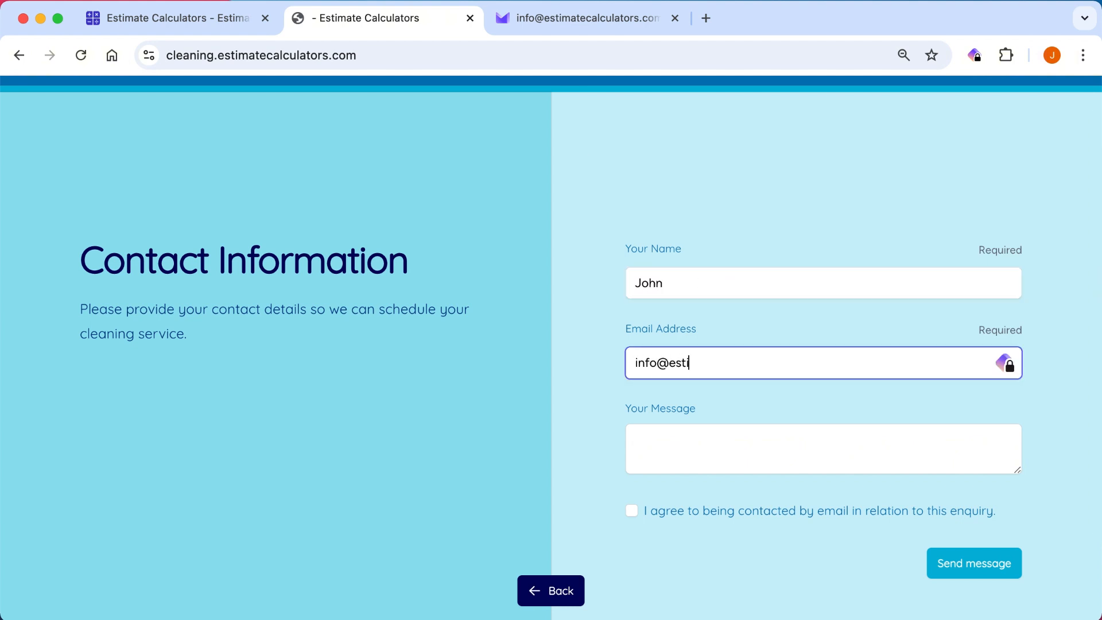
{"action": "scroll", "coordinate": [741, 430], "scroll_direction": "down", "scroll_amount": 3}
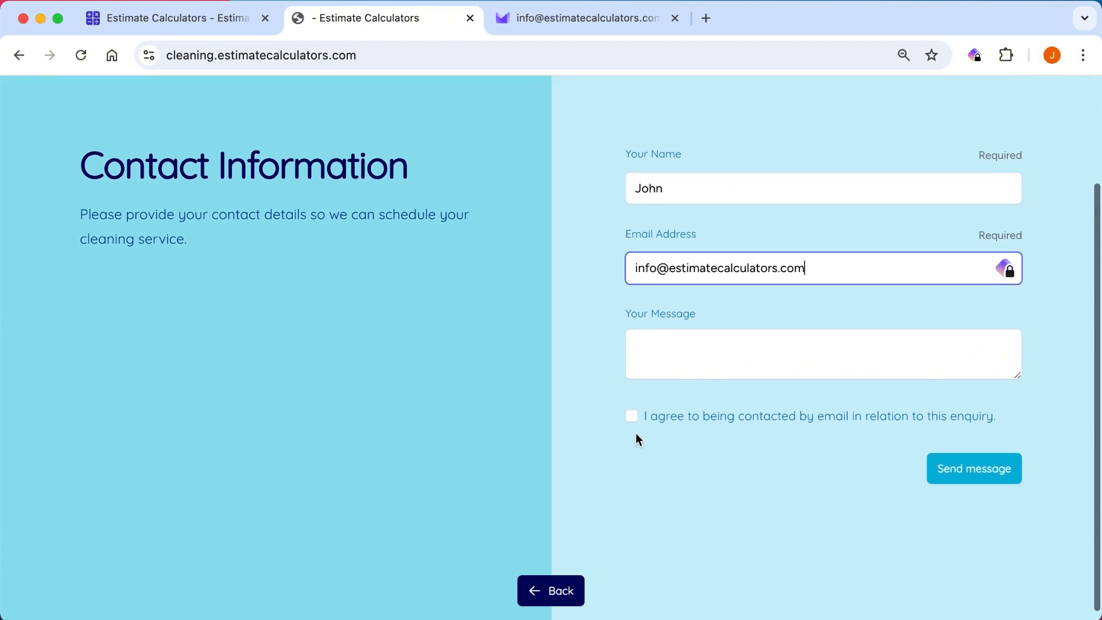
{"action": "left_click", "coordinate": [632, 416]}
{"action": "left_click", "coordinate": [982, 482]}
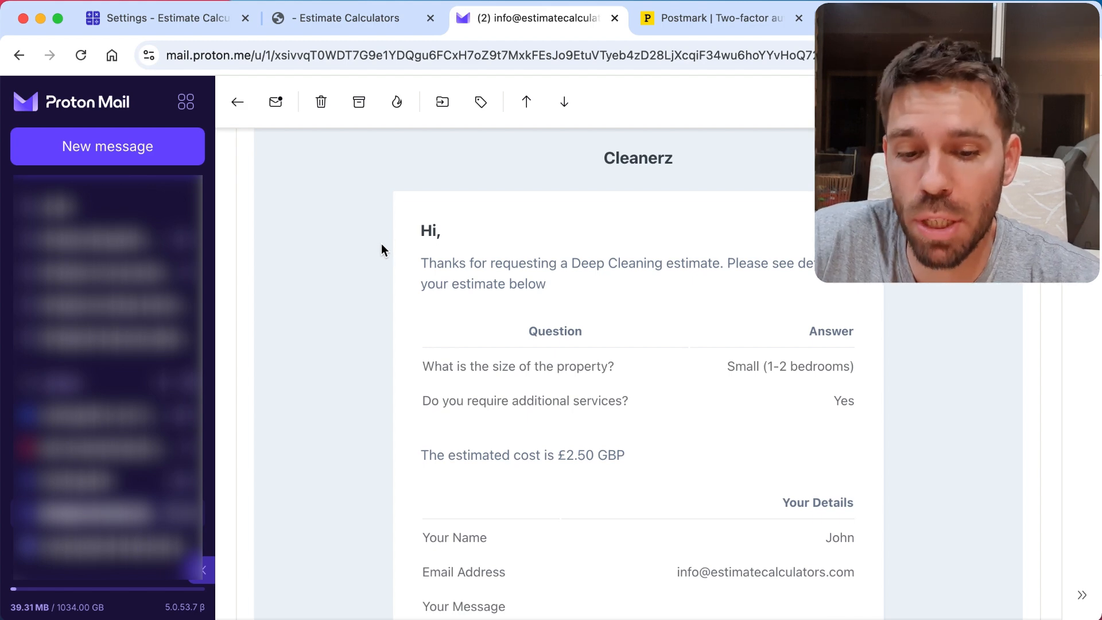
Review the estimate email in Proton Mail, and look through the account settings in Estimate Calculators.
{"action": "scroll", "coordinate": [381, 244], "scroll_direction": "down", "scroll_amount": 5}
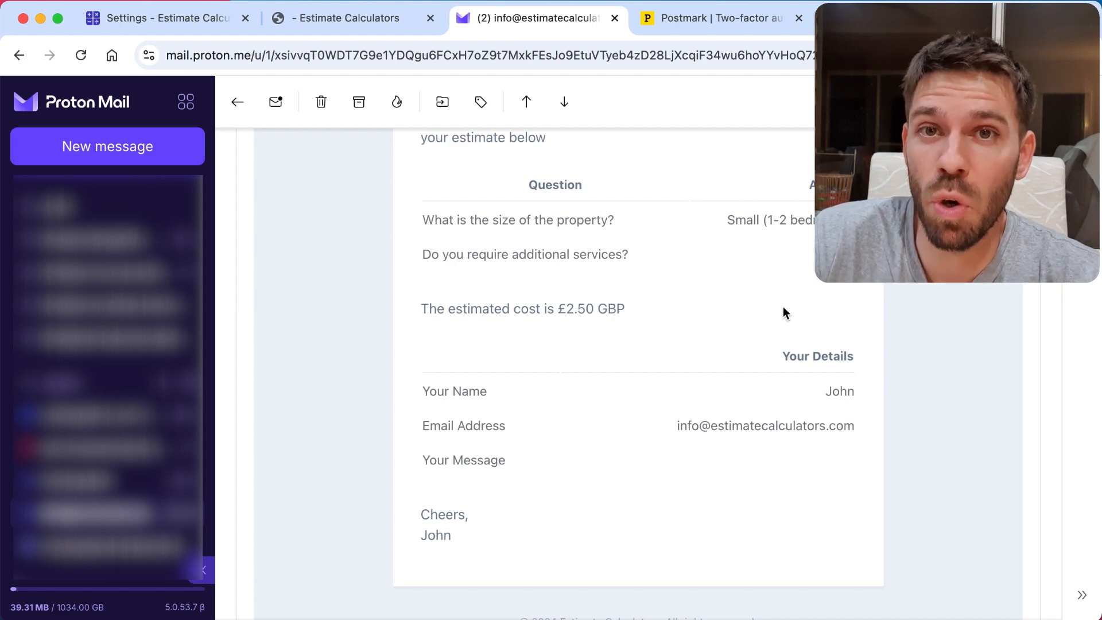
{"action": "scroll", "coordinate": [785, 312], "scroll_direction": "up", "scroll_amount": 1}
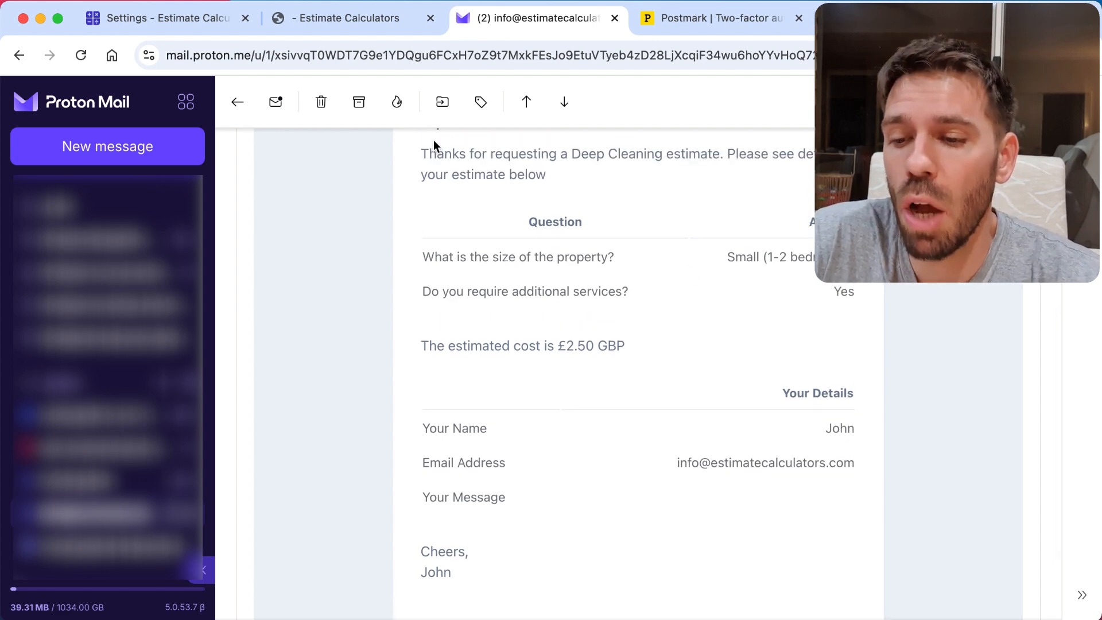
{"action": "left_click", "coordinate": [158, 22]}
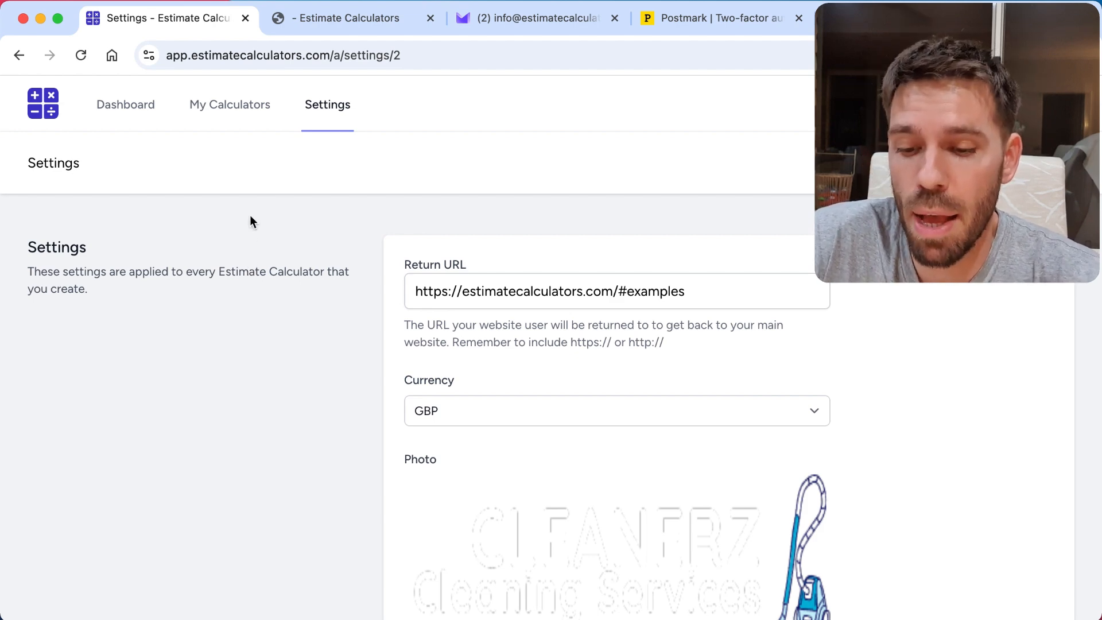
{"action": "scroll", "coordinate": [253, 213], "scroll_direction": "down", "scroll_amount": 3}
{"action": "scroll", "coordinate": [259, 210], "scroll_direction": "down", "scroll_amount": 6}
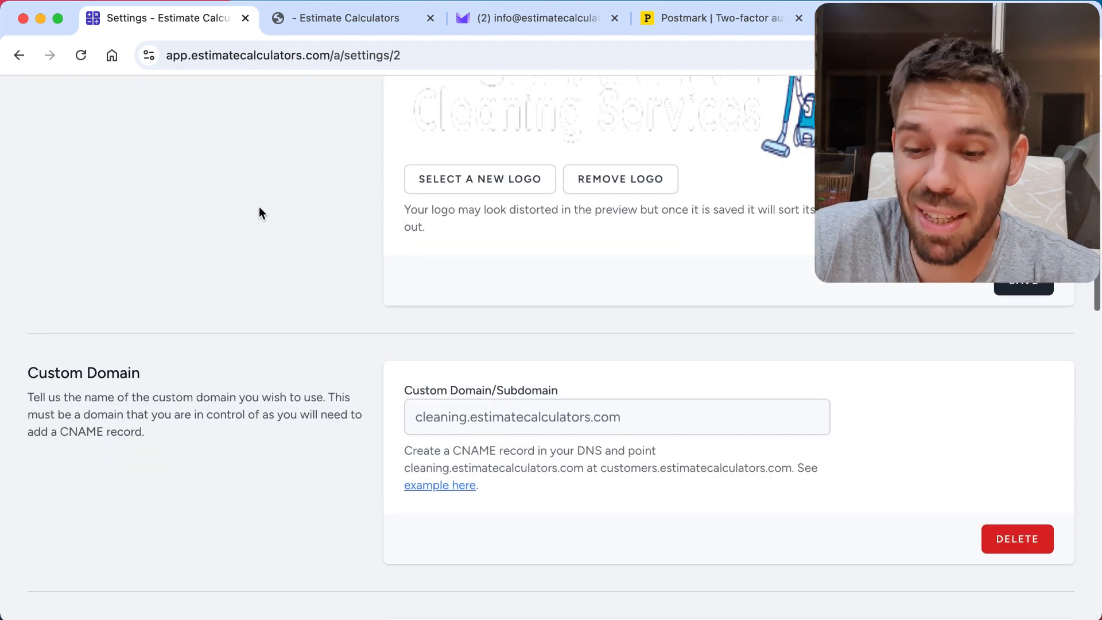
{"action": "scroll", "coordinate": [259, 212], "scroll_direction": "up", "scroll_amount": 10}
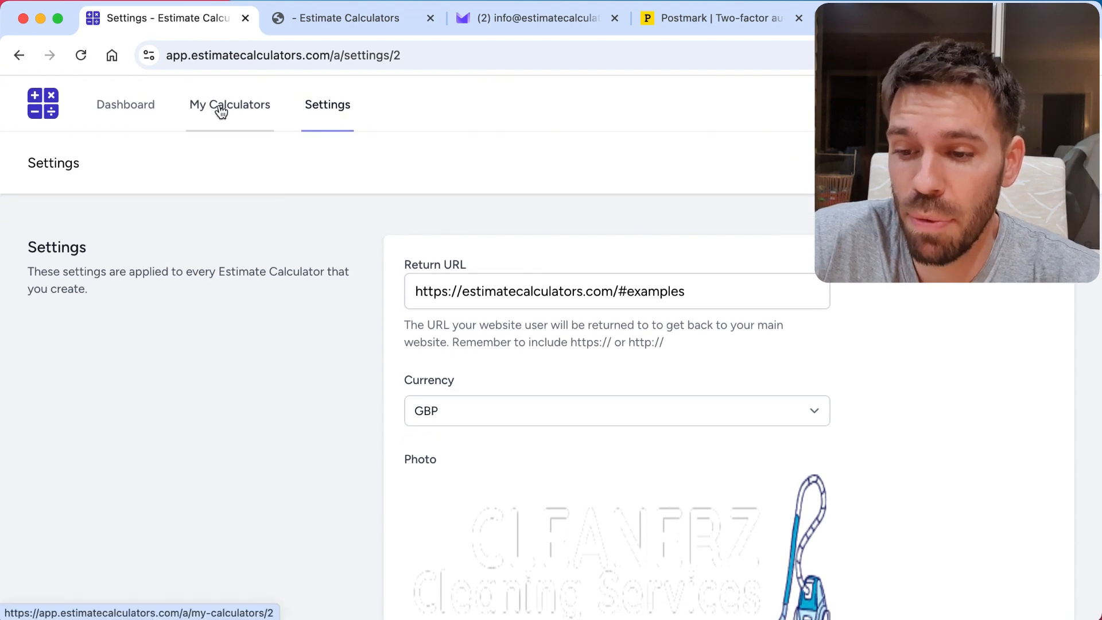
Create a calculator from the Cleaning Service Cost Estimator template and make it active in place of calculator #1.
{"action": "left_click", "coordinate": [221, 109]}
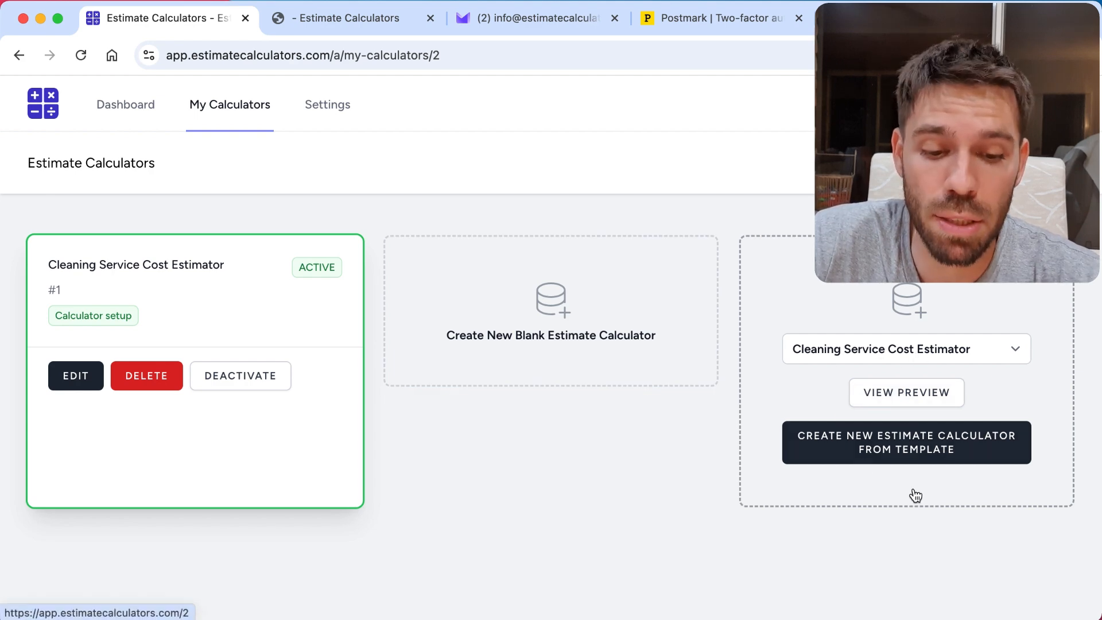
{"action": "left_click", "coordinate": [960, 446]}
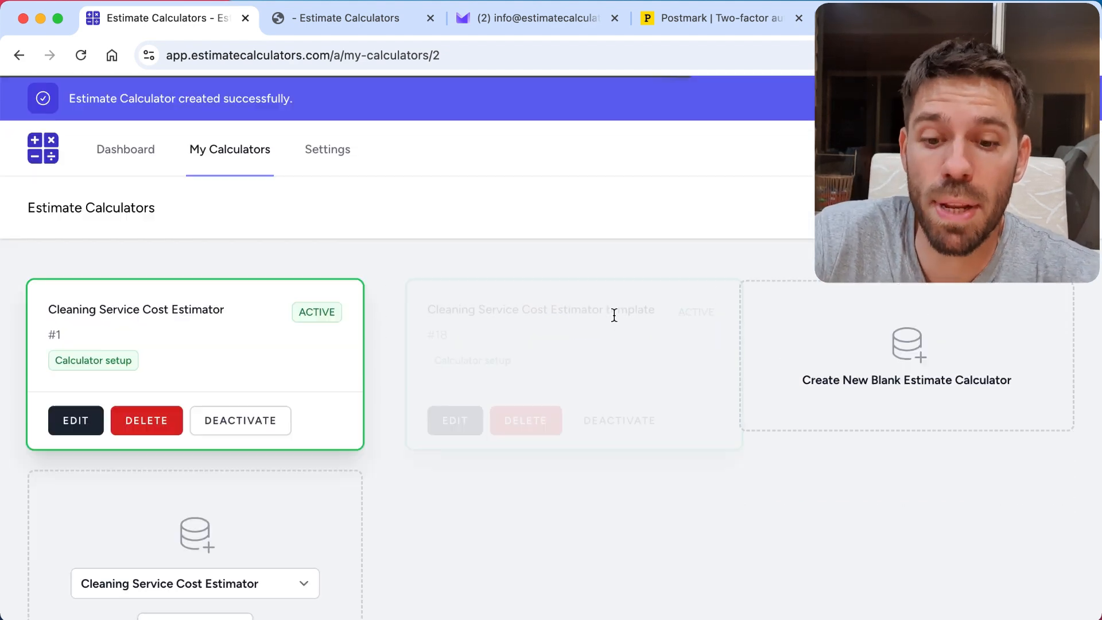
{"action": "scroll", "coordinate": [614, 315], "scroll_direction": "down", "scroll_amount": 2}
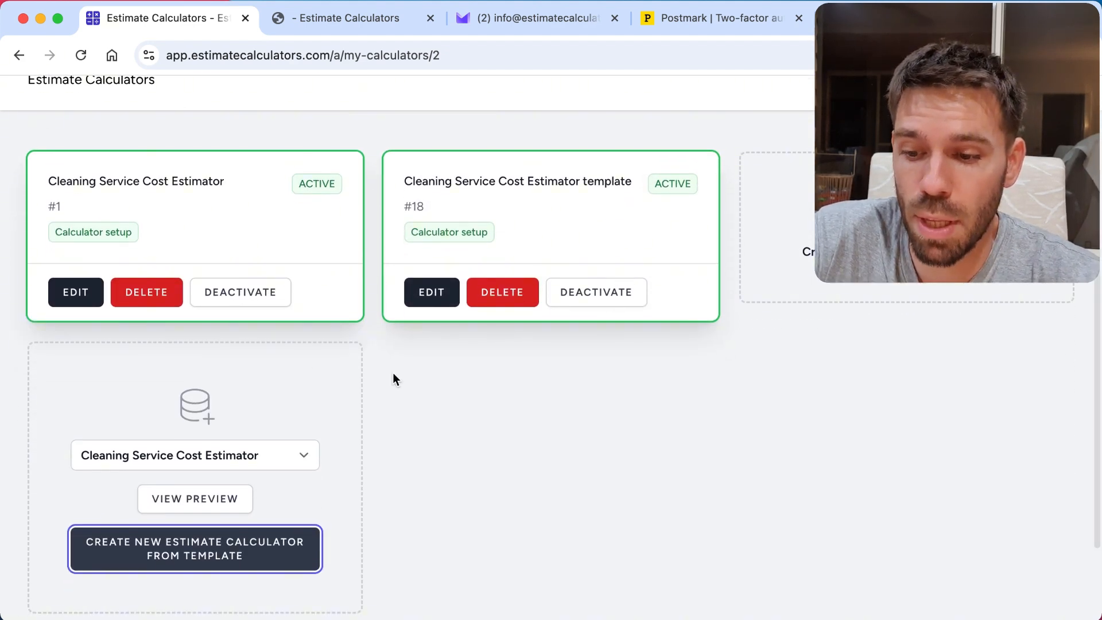
{"action": "left_click", "coordinate": [246, 294]}
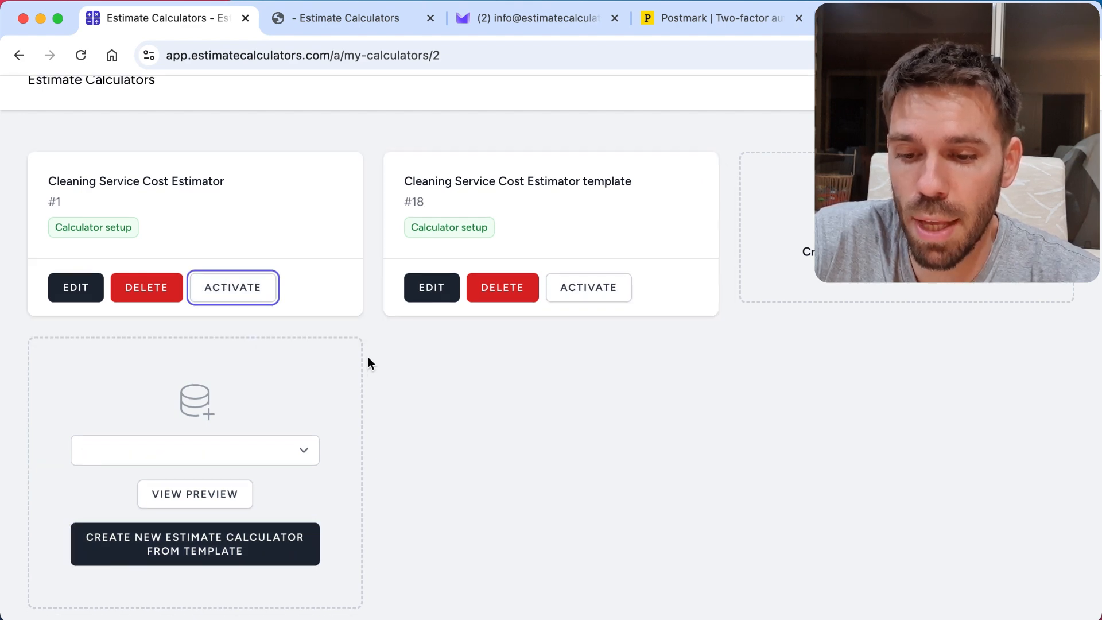
{"action": "left_click", "coordinate": [609, 290]}
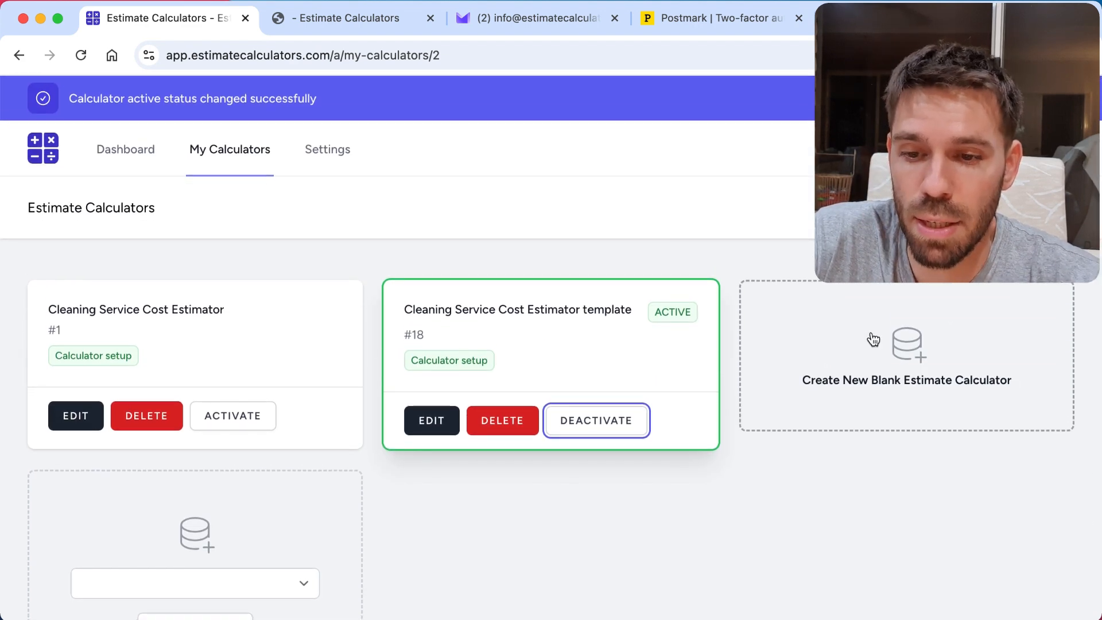
Reload the public cleaning calculator, restart it, and examine the start page's styling and service options.
{"action": "left_click", "coordinate": [353, 18]}
{"action": "left_click", "coordinate": [316, 56]}
{"action": "key", "text": "Return"}
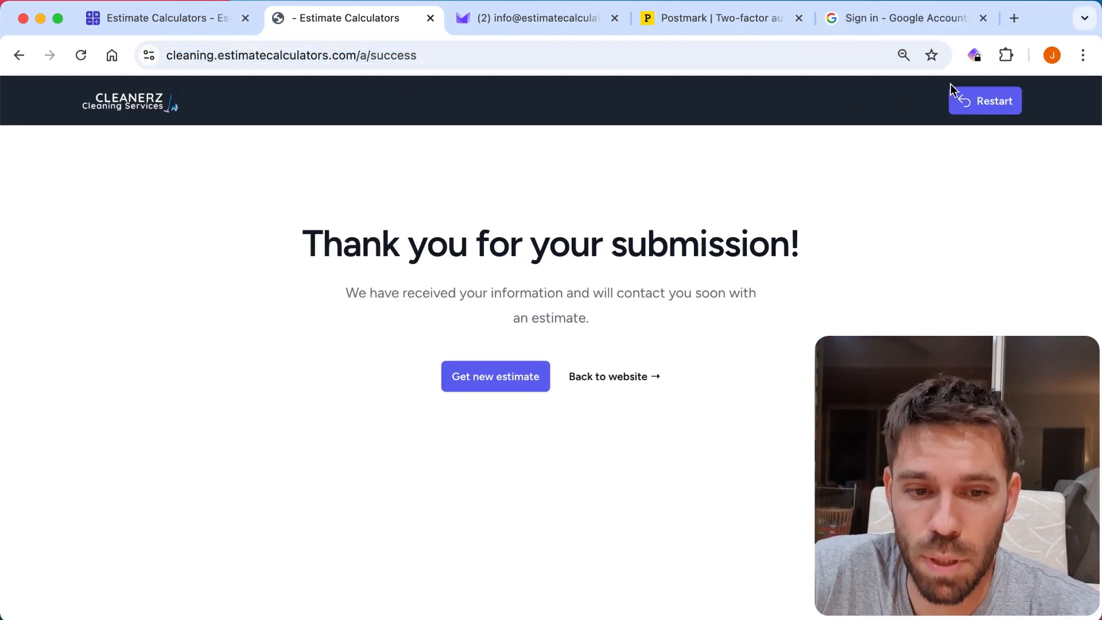
{"action": "left_click", "coordinate": [956, 98]}
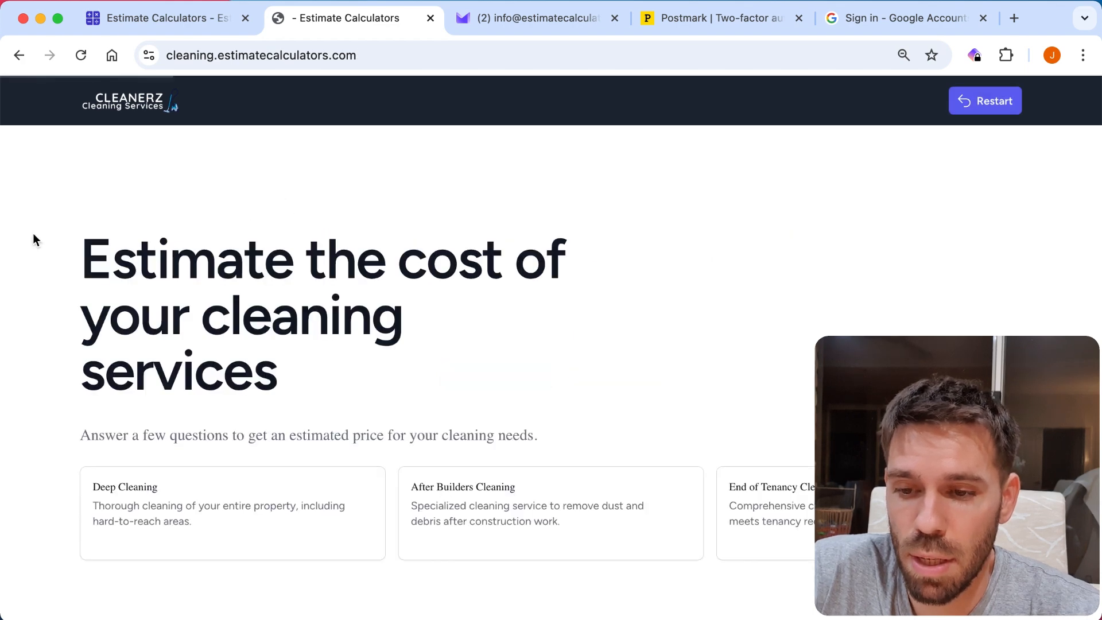
{"action": "scroll", "coordinate": [523, 389], "scroll_direction": "down", "scroll_amount": 1}
{"action": "scroll", "coordinate": [523, 390], "scroll_direction": "up", "scroll_amount": 1}
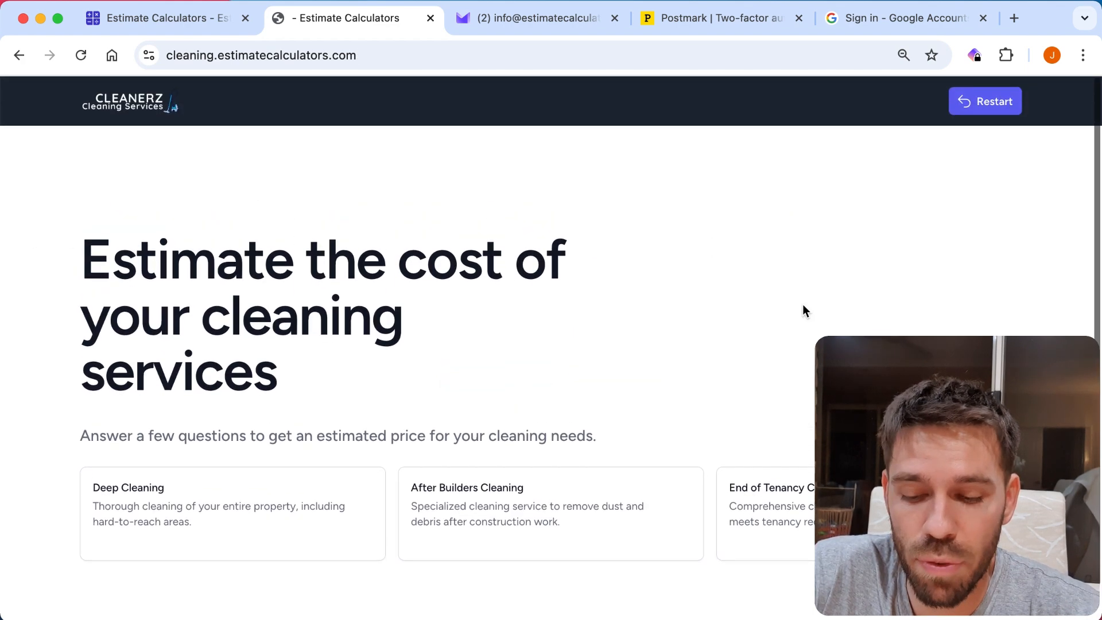
{"action": "scroll", "coordinate": [824, 313], "scroll_direction": "down", "scroll_amount": 1}
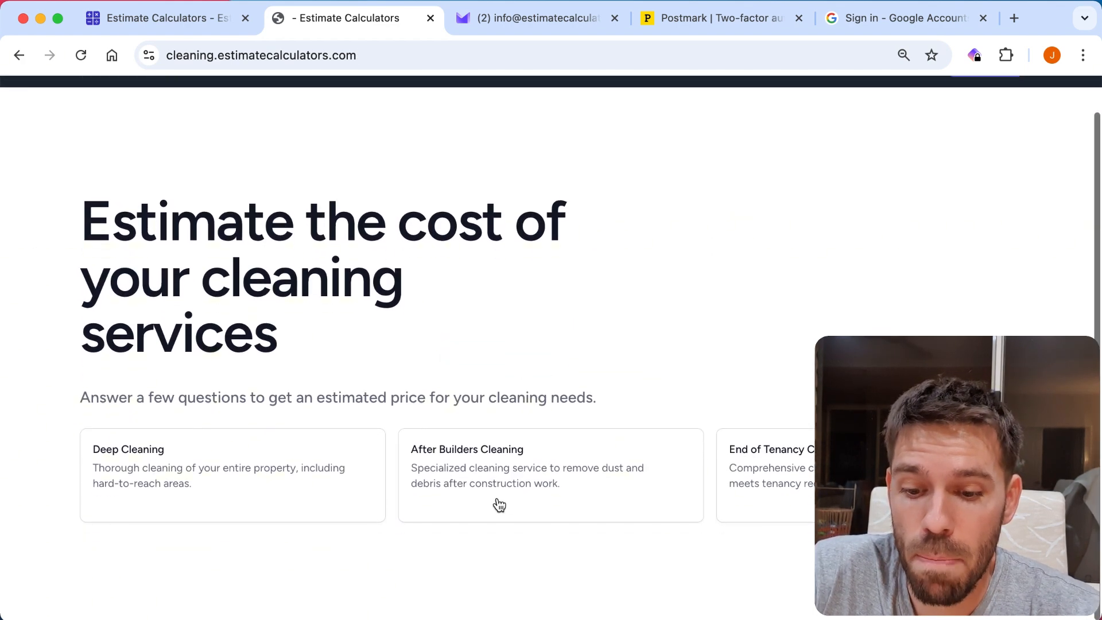
{"action": "scroll", "coordinate": [497, 504], "scroll_direction": "up", "scroll_amount": 1}
{"action": "scroll", "coordinate": [497, 505], "scroll_direction": "up", "scroll_amount": 1}
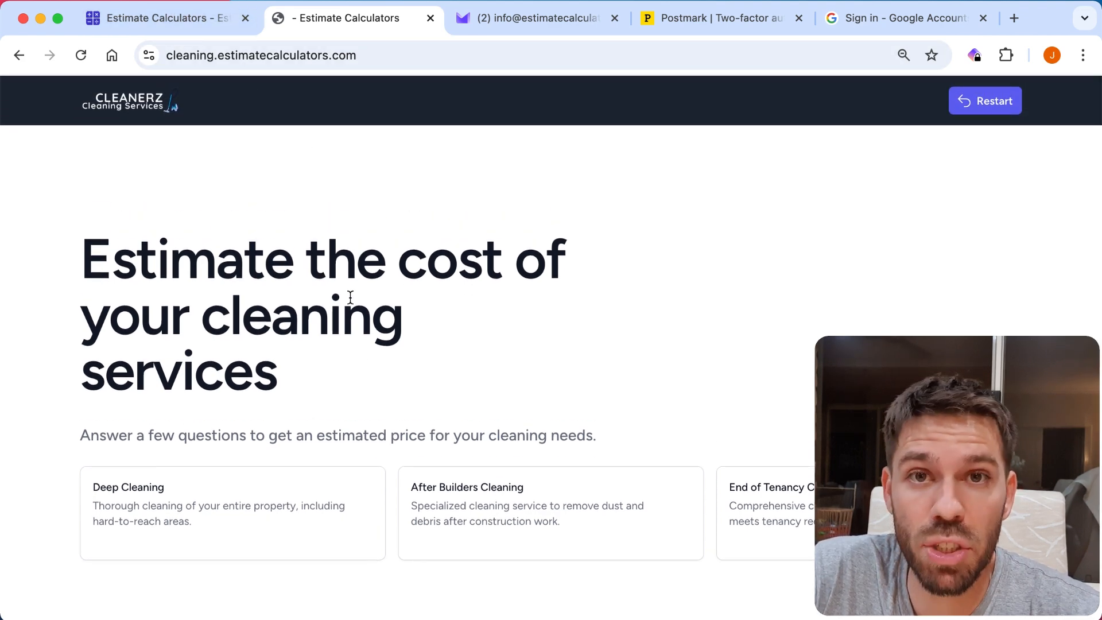
Open the calculator settings of the Cleaning Service Cost Estimator template, calculator #18.
{"action": "left_click", "coordinate": [190, 18]}
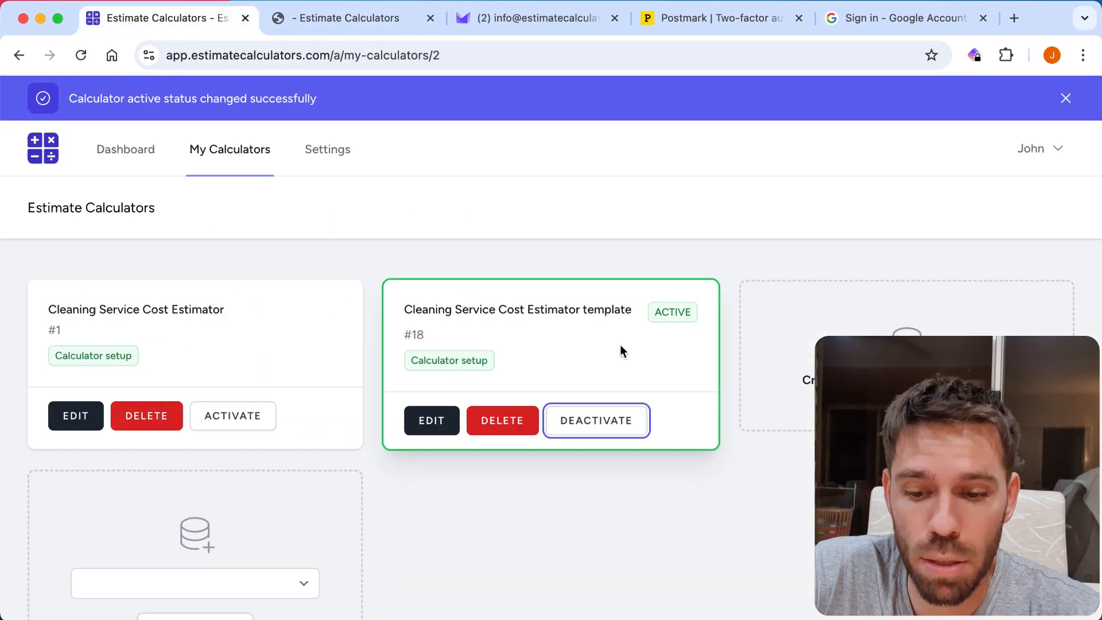
{"action": "left_click", "coordinate": [436, 423]}
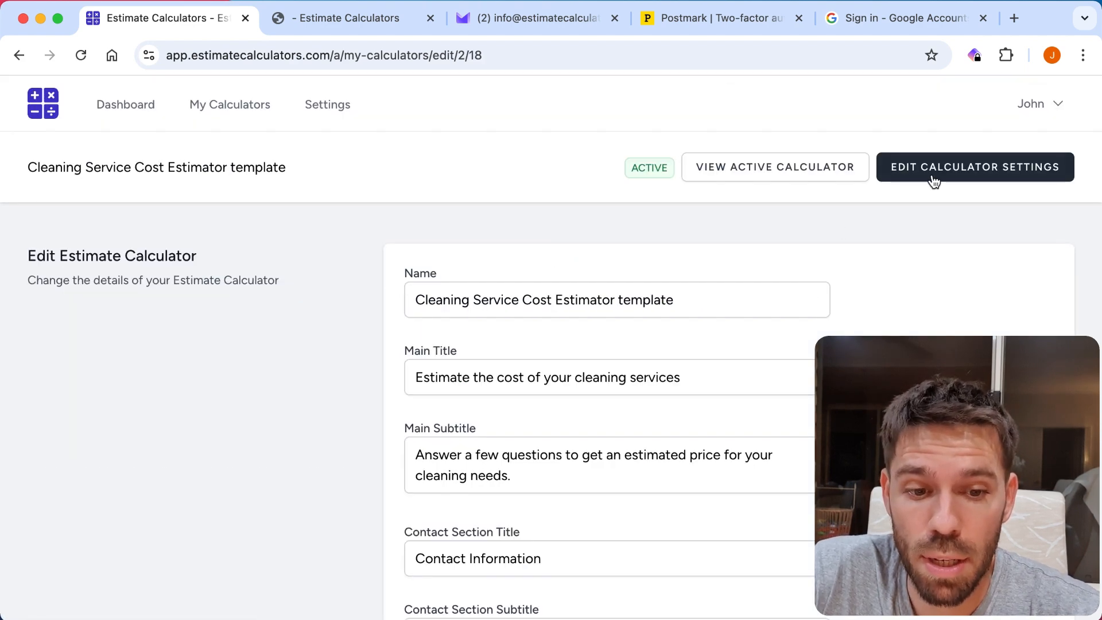
{"action": "left_click", "coordinate": [946, 172]}
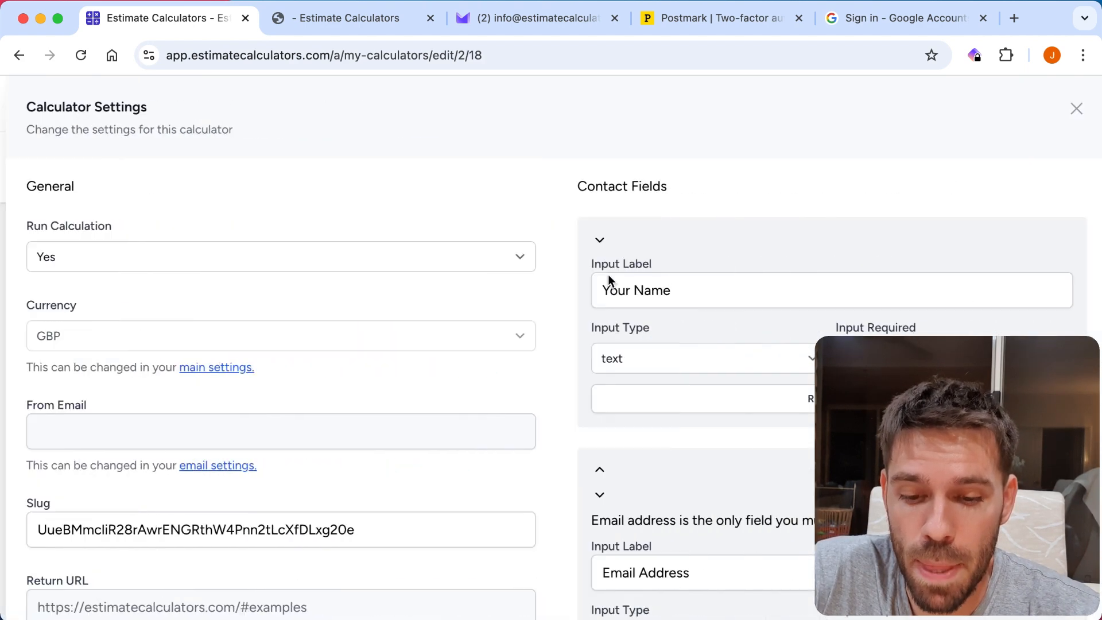
Apply the forest-retreat colour preset to the calculator's branding.
{"action": "scroll", "coordinate": [591, 276], "scroll_direction": "down", "scroll_amount": 3}
{"action": "scroll", "coordinate": [591, 276], "scroll_direction": "down", "scroll_amount": 5}
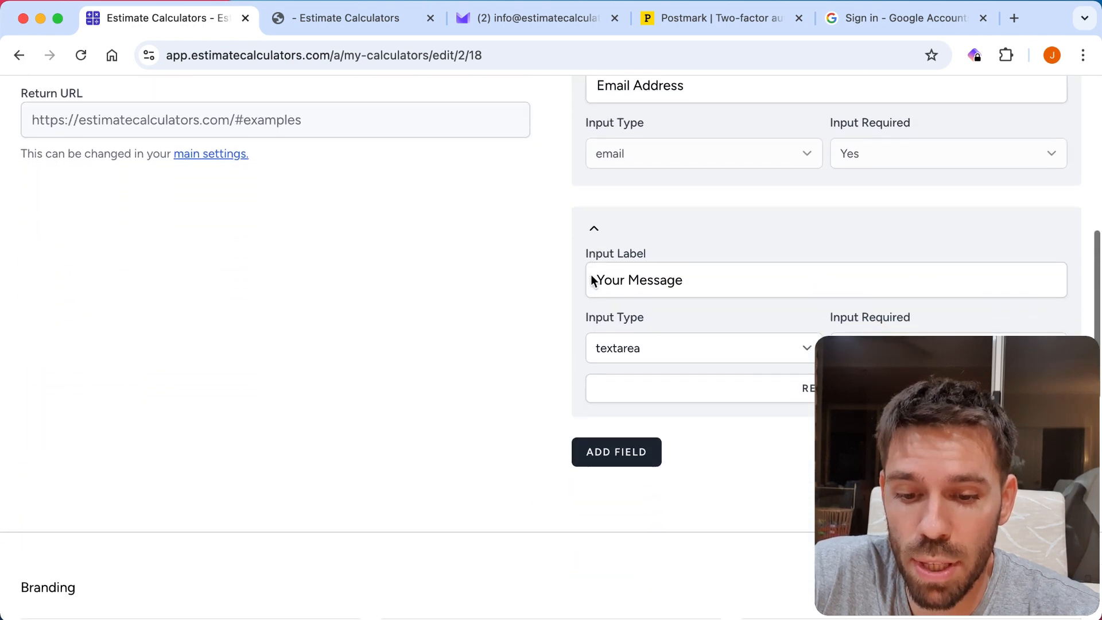
{"action": "scroll", "coordinate": [592, 280], "scroll_direction": "down", "scroll_amount": 10}
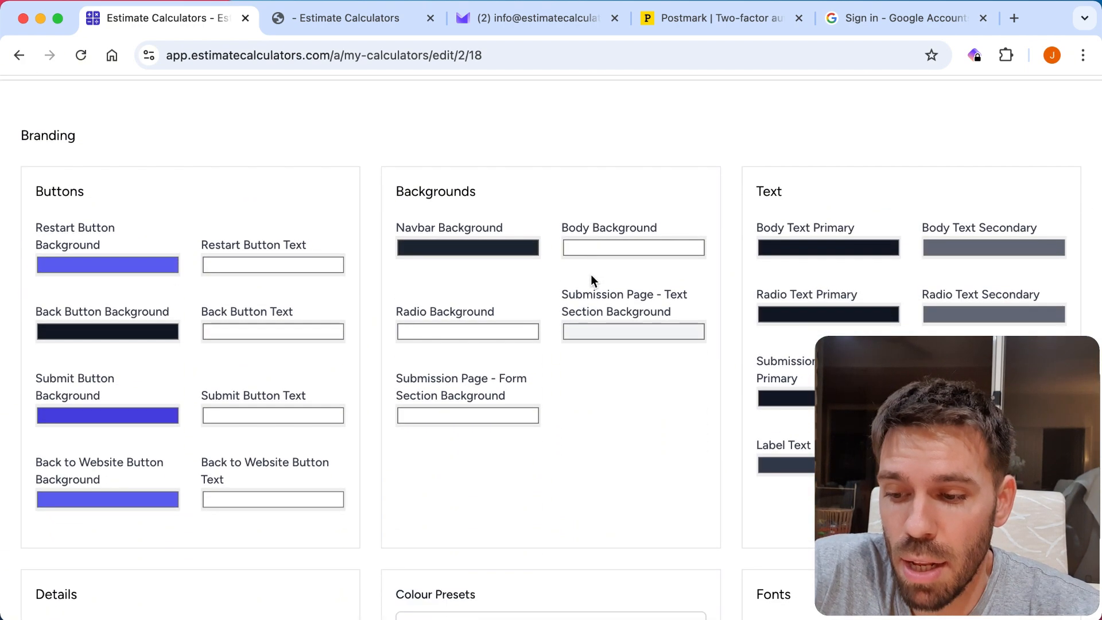
{"action": "scroll", "coordinate": [590, 279], "scroll_direction": "down", "scroll_amount": 2}
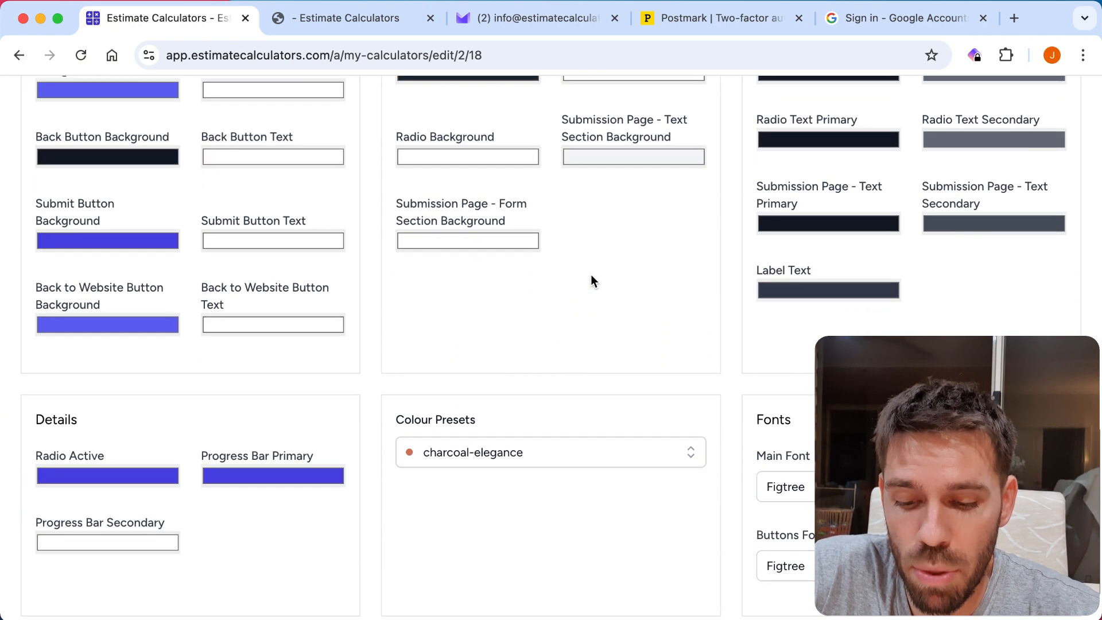
{"action": "left_click", "coordinate": [541, 457]}
{"action": "scroll", "coordinate": [583, 332], "scroll_direction": "down", "scroll_amount": 2}
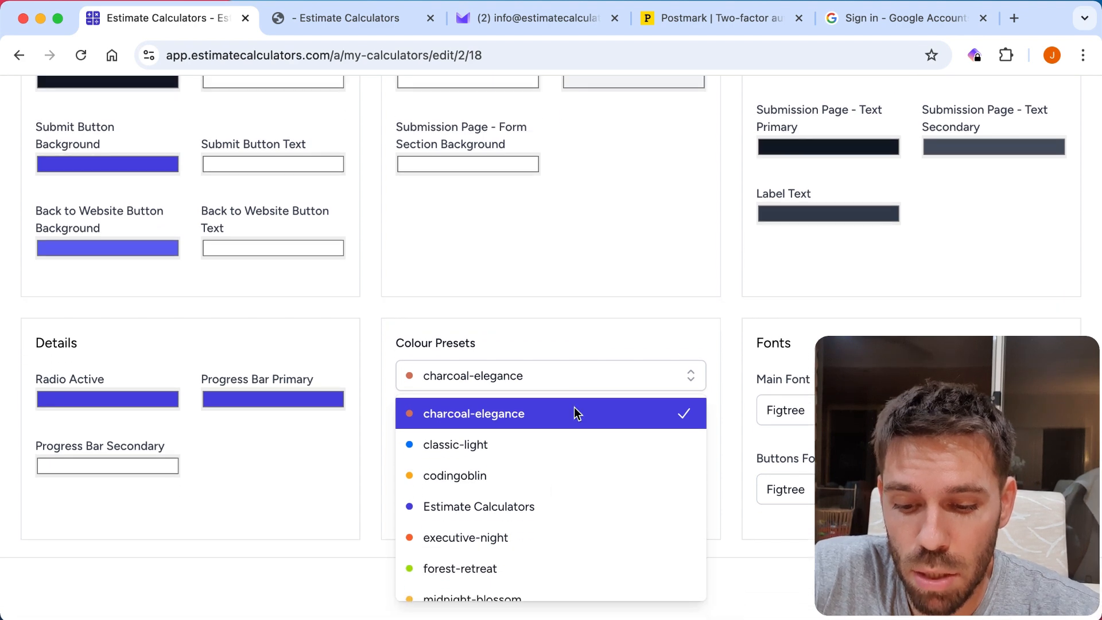
{"action": "scroll", "coordinate": [546, 492], "scroll_direction": "down", "scroll_amount": 4}
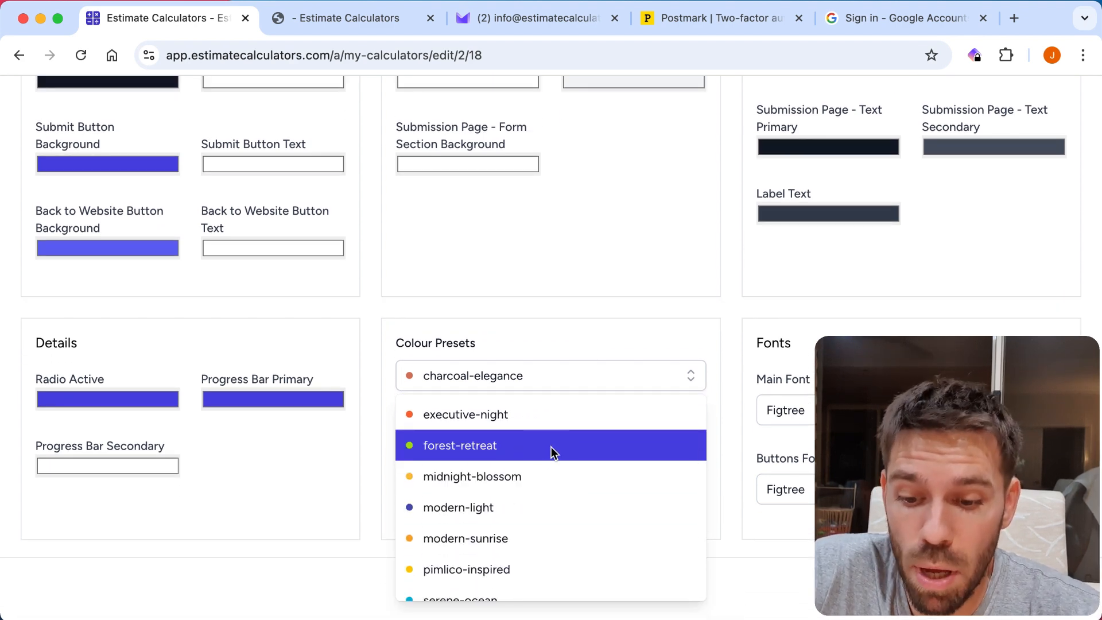
{"action": "left_click", "coordinate": [551, 447]}
{"action": "scroll", "coordinate": [551, 447], "scroll_direction": "up", "scroll_amount": 4}
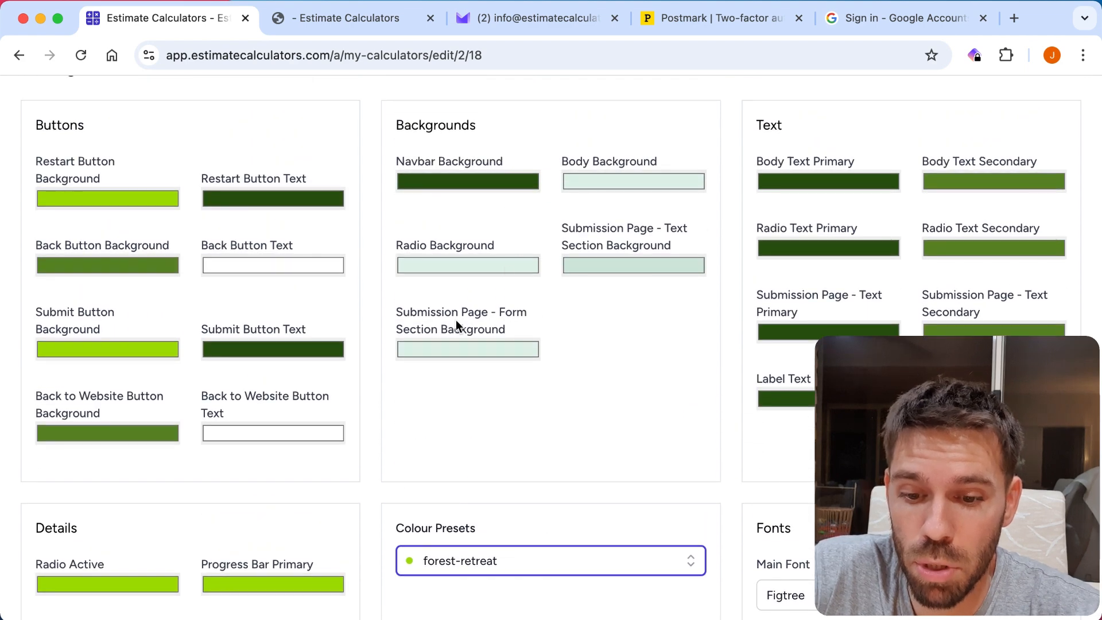
Change the Radio Background colour to a very dark, nearly black green.
{"action": "scroll", "coordinate": [701, 410], "scroll_direction": "down", "scroll_amount": 1}
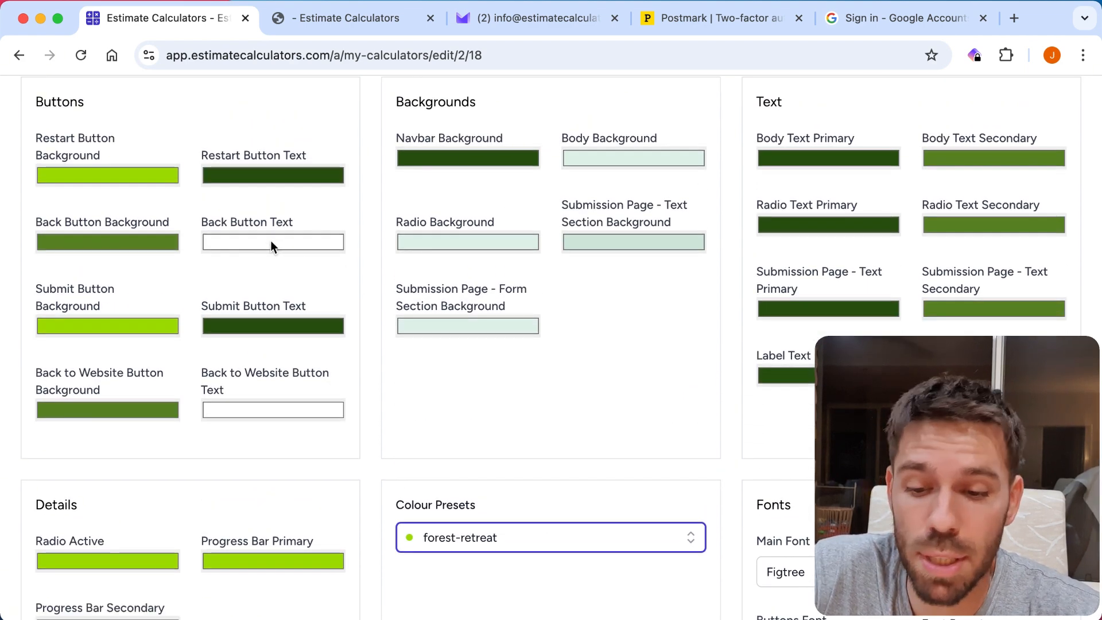
{"action": "left_click", "coordinate": [407, 239]}
{"action": "left_click", "coordinate": [487, 299]}
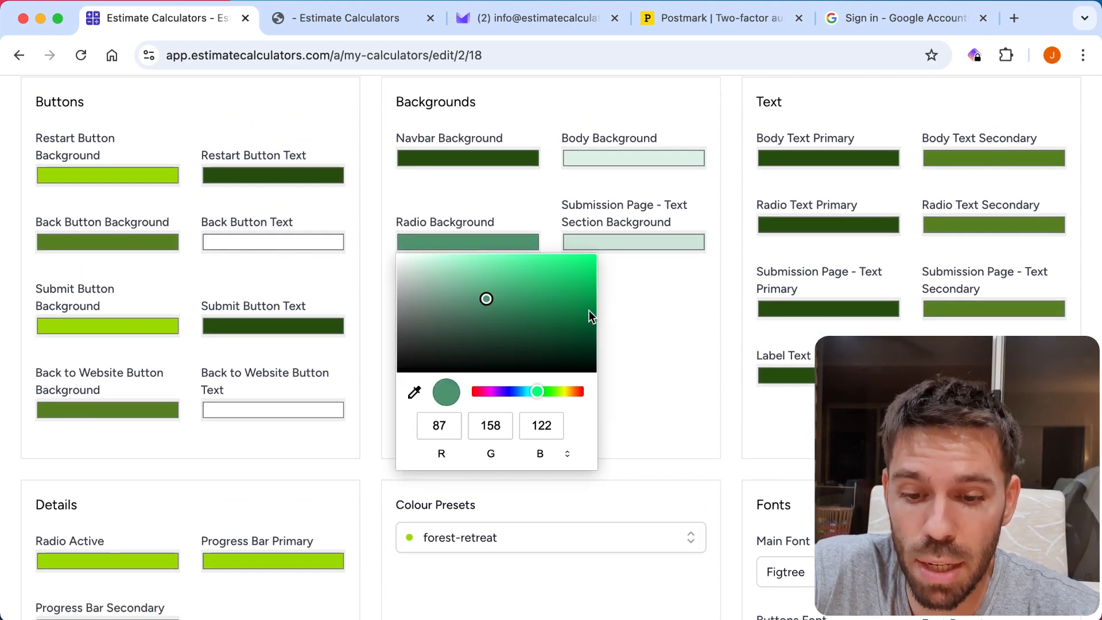
{"action": "left_click", "coordinate": [556, 330]}
{"action": "left_click", "coordinate": [519, 356]}
{"action": "left_click", "coordinate": [683, 296]}
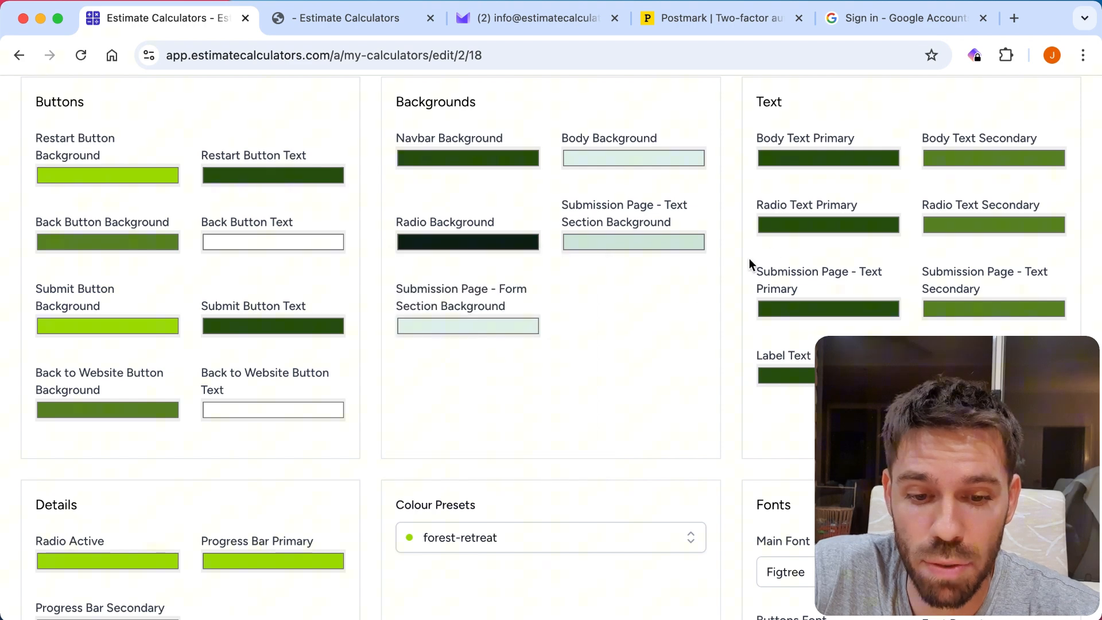
Change the Radio Text Primary colour to a lighter mid green.
{"action": "left_click", "coordinate": [807, 230]}
{"action": "left_click", "coordinate": [832, 310]}
{"action": "left_click", "coordinate": [839, 322]}
{"action": "left_click", "coordinate": [881, 268]}
{"action": "left_click", "coordinate": [663, 329]}
{"action": "scroll", "coordinate": [663, 328], "scroll_direction": "down", "scroll_amount": 1}
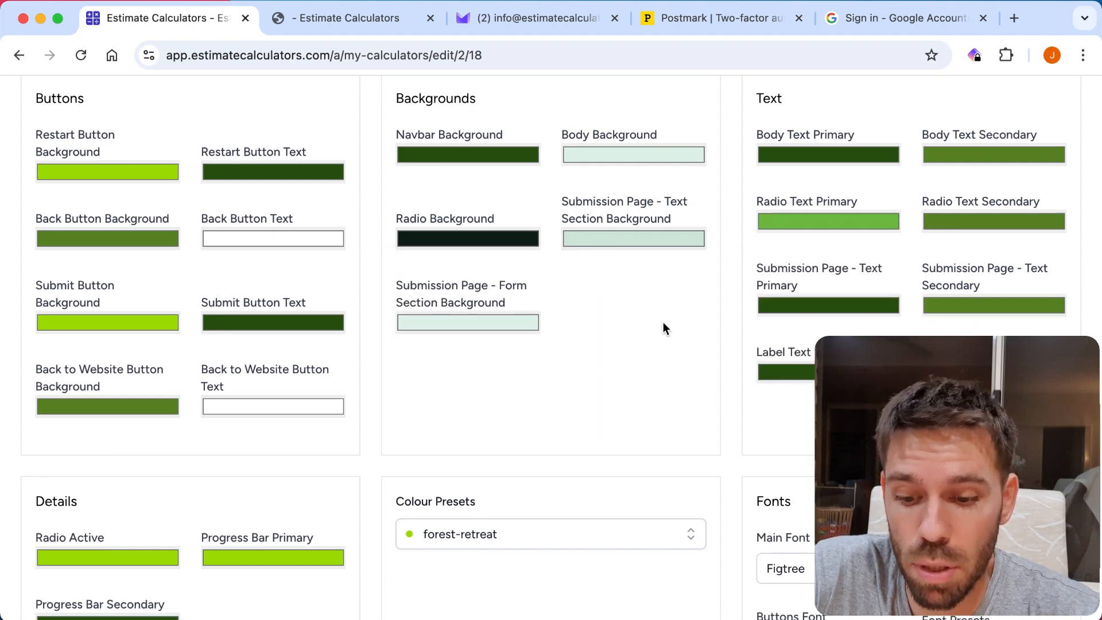
Apply the slate-dusk colour preset to the calculator's branding.
{"action": "scroll", "coordinate": [663, 328], "scroll_direction": "down", "scroll_amount": 2}
{"action": "left_click", "coordinate": [577, 422]}
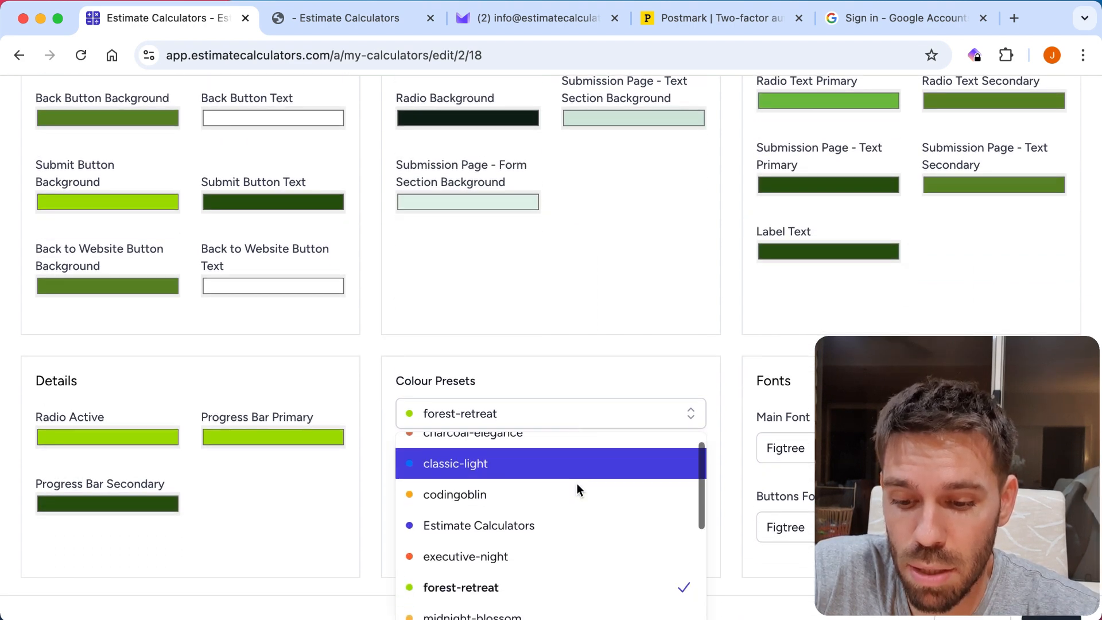
{"action": "scroll", "coordinate": [577, 484], "scroll_direction": "down", "scroll_amount": 1}
{"action": "scroll", "coordinate": [598, 268], "scroll_direction": "down", "scroll_amount": 1}
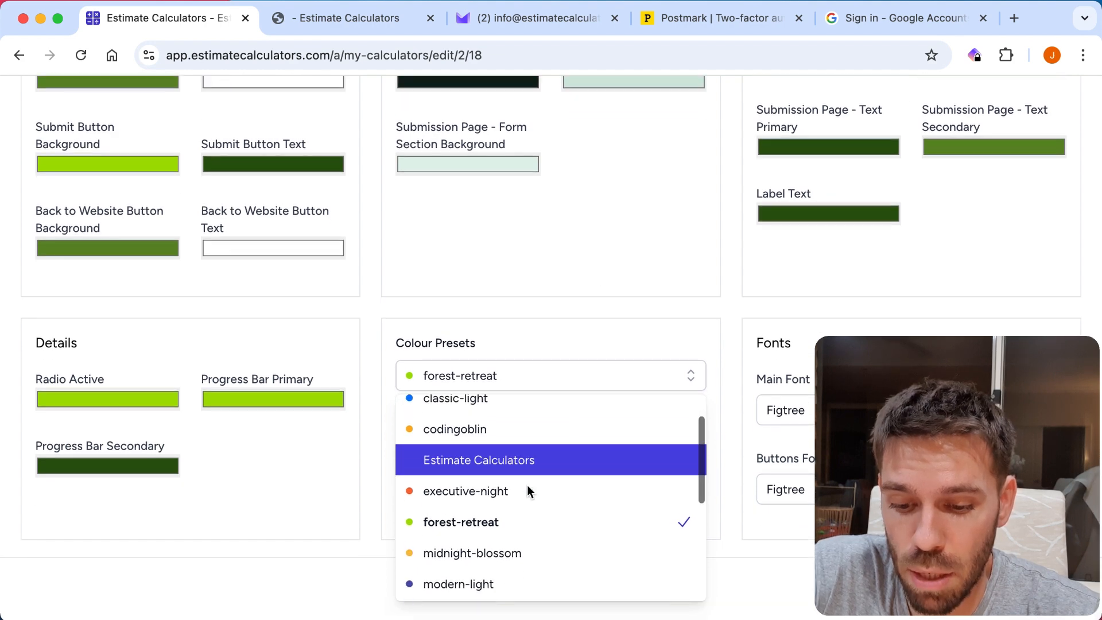
{"action": "scroll", "coordinate": [527, 485], "scroll_direction": "down", "scroll_amount": 5}
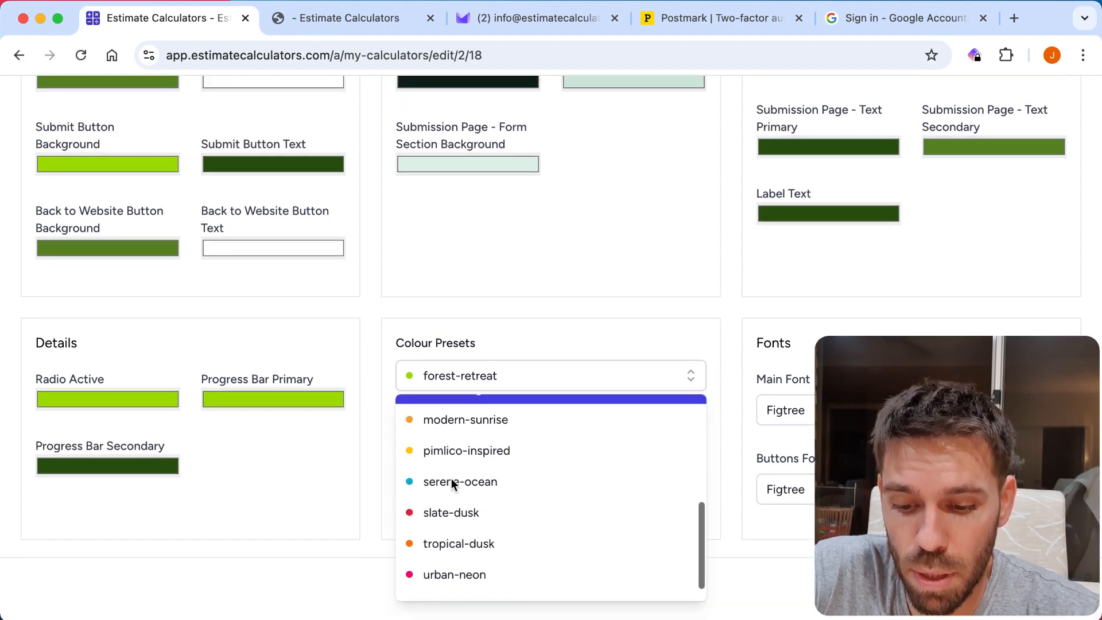
{"action": "scroll", "coordinate": [451, 481], "scroll_direction": "down", "scroll_amount": 1}
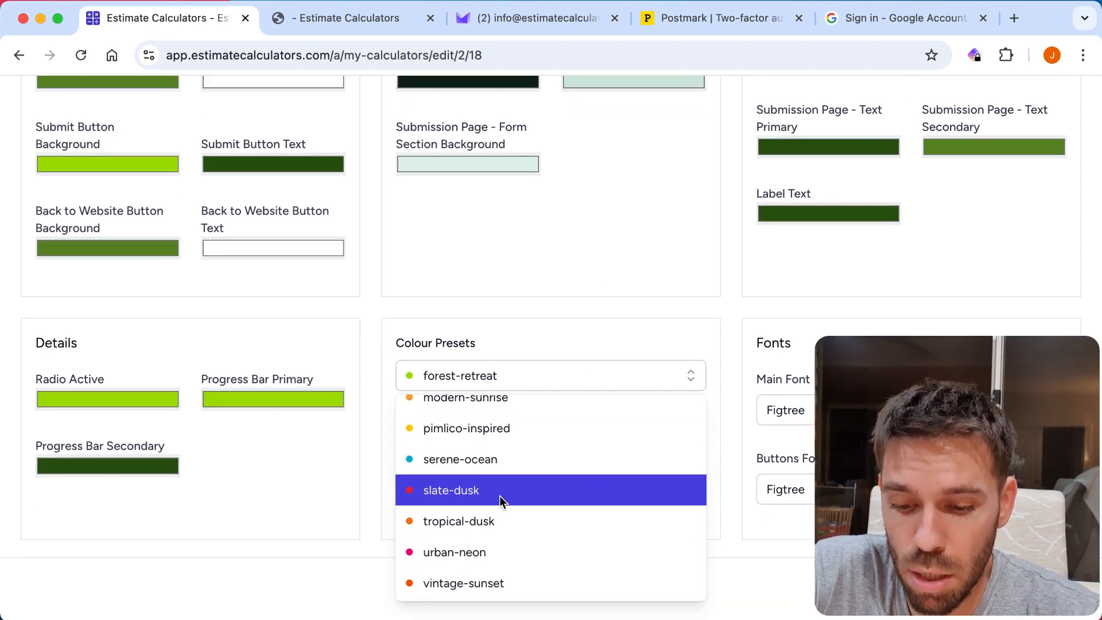
{"action": "left_click", "coordinate": [500, 495]}
{"action": "scroll", "coordinate": [515, 479], "scroll_direction": "up", "scroll_amount": 5}
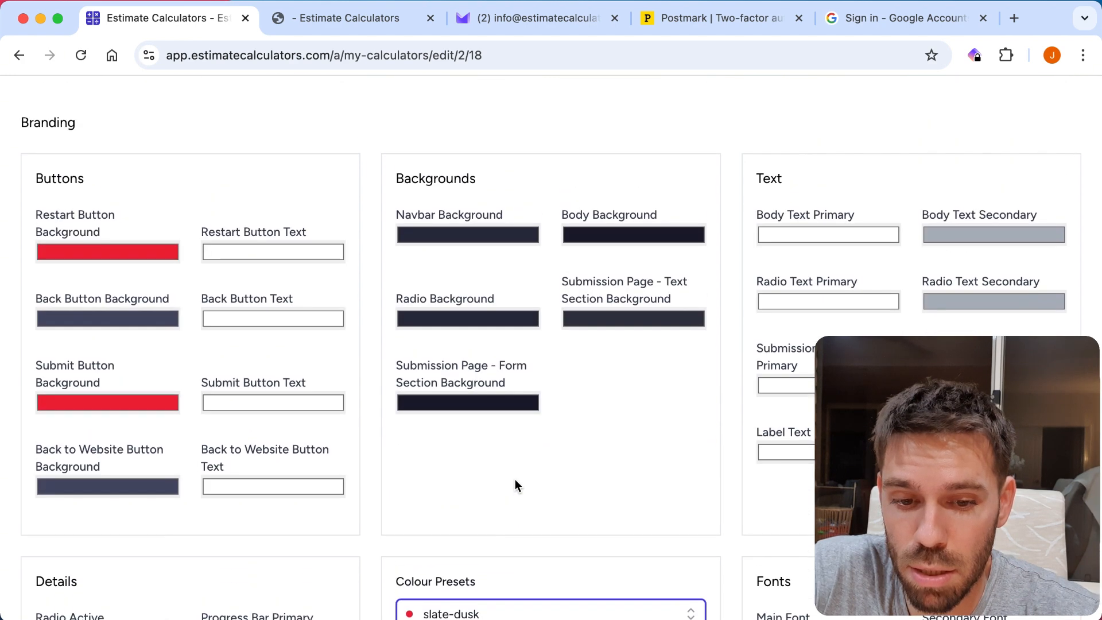
Apply the libre pro font preset and save the calculator's settings.
{"action": "scroll", "coordinate": [515, 479], "scroll_direction": "down", "scroll_amount": 5}
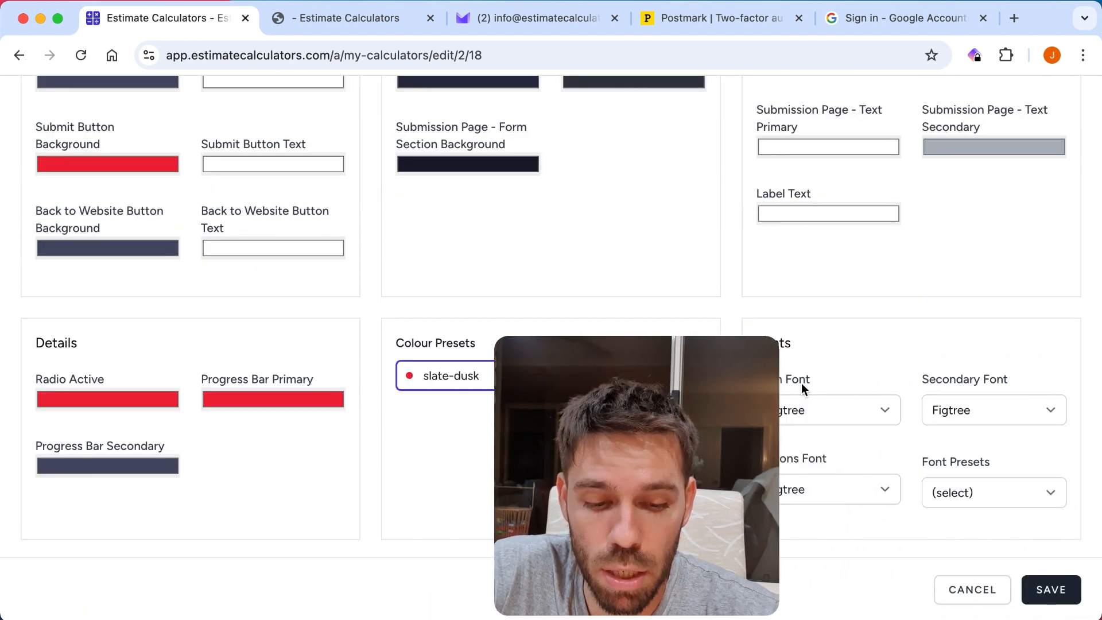
{"action": "left_click", "coordinate": [960, 492]}
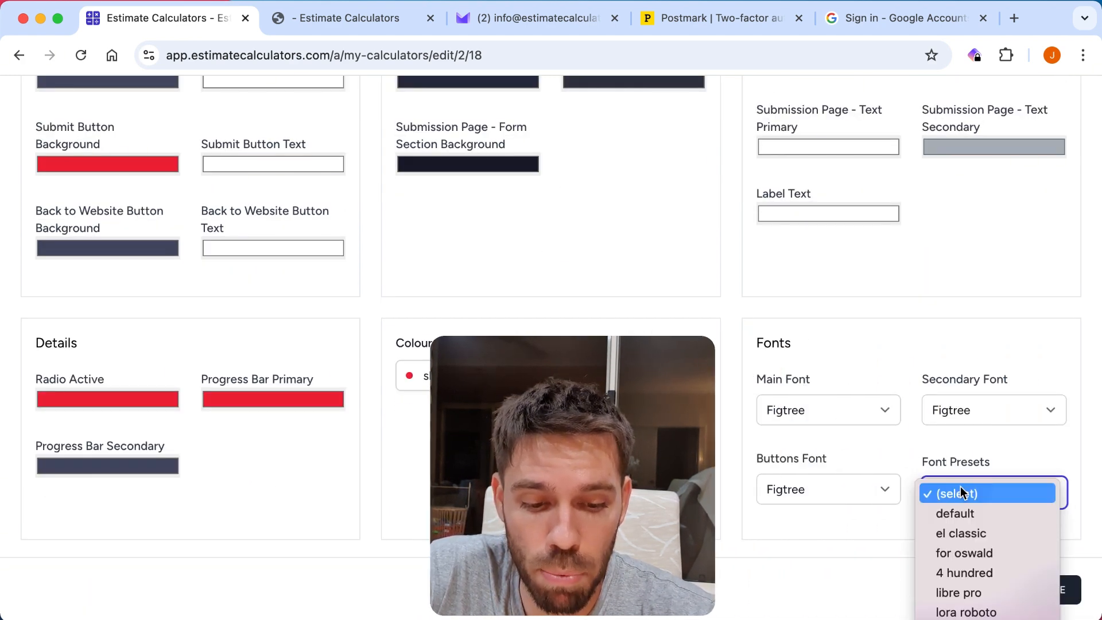
{"action": "scroll", "coordinate": [1027, 503], "scroll_direction": "down", "scroll_amount": 2}
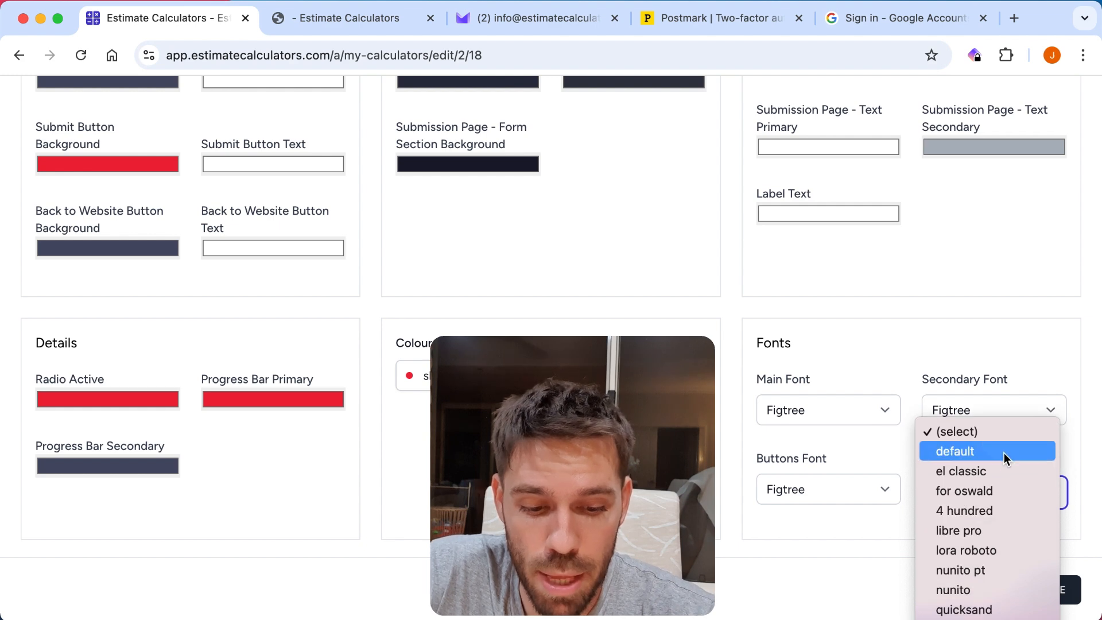
{"action": "left_click", "coordinate": [989, 533]}
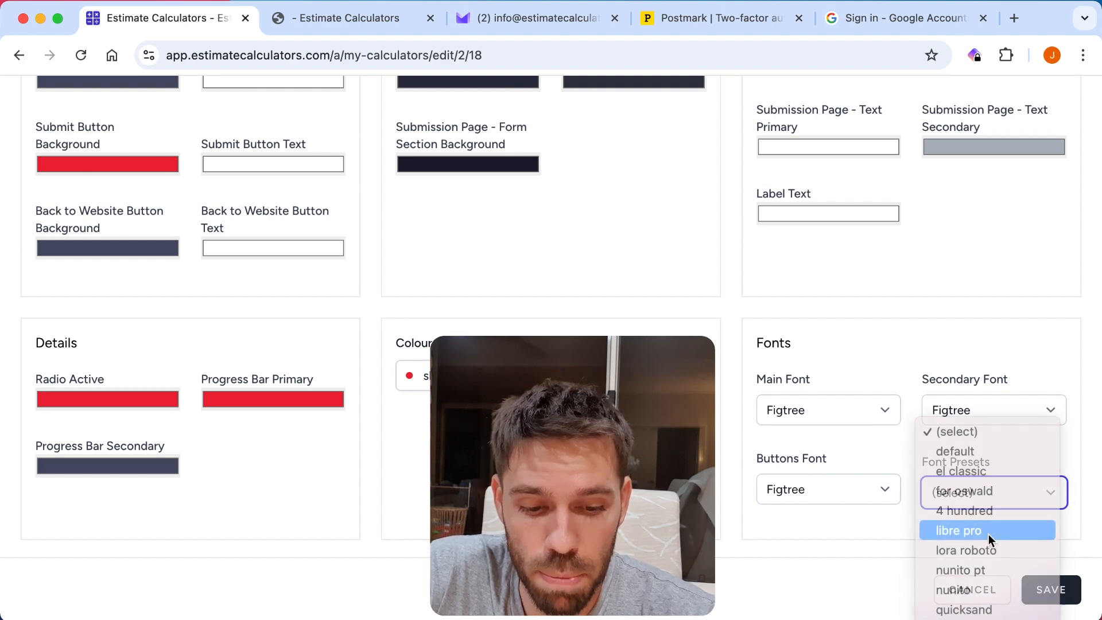
{"action": "left_click", "coordinate": [1064, 600]}
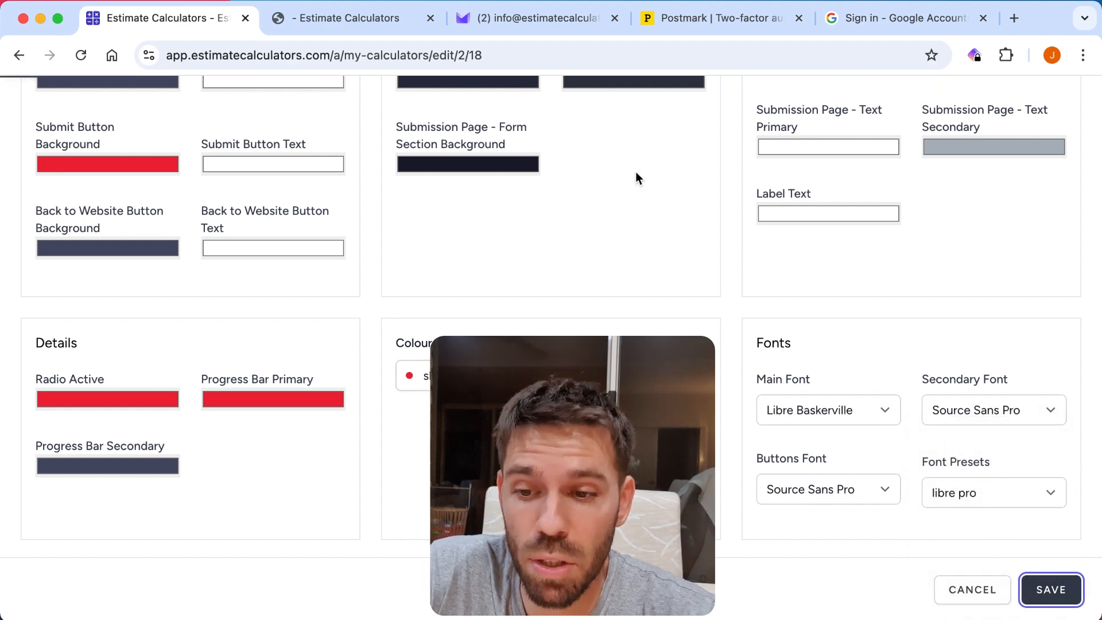
Reload the live cleaning calculator and examine its start page with the new colours and fonts.
{"action": "left_click", "coordinate": [345, 26]}
{"action": "left_click", "coordinate": [81, 55]}
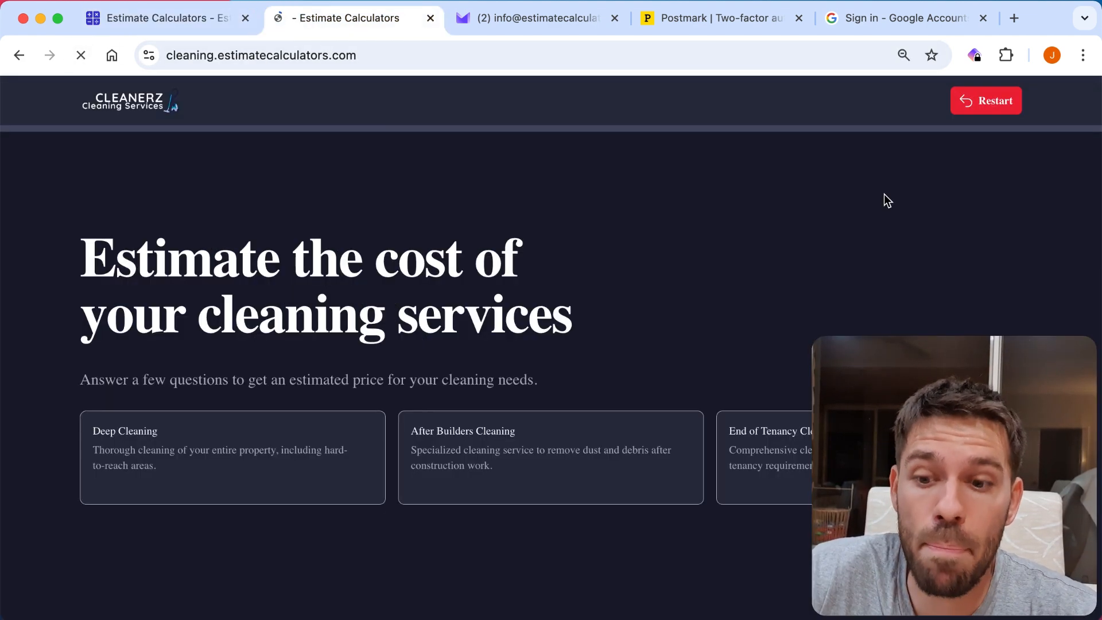
{"action": "scroll", "coordinate": [715, 187], "scroll_direction": "down", "scroll_amount": 1}
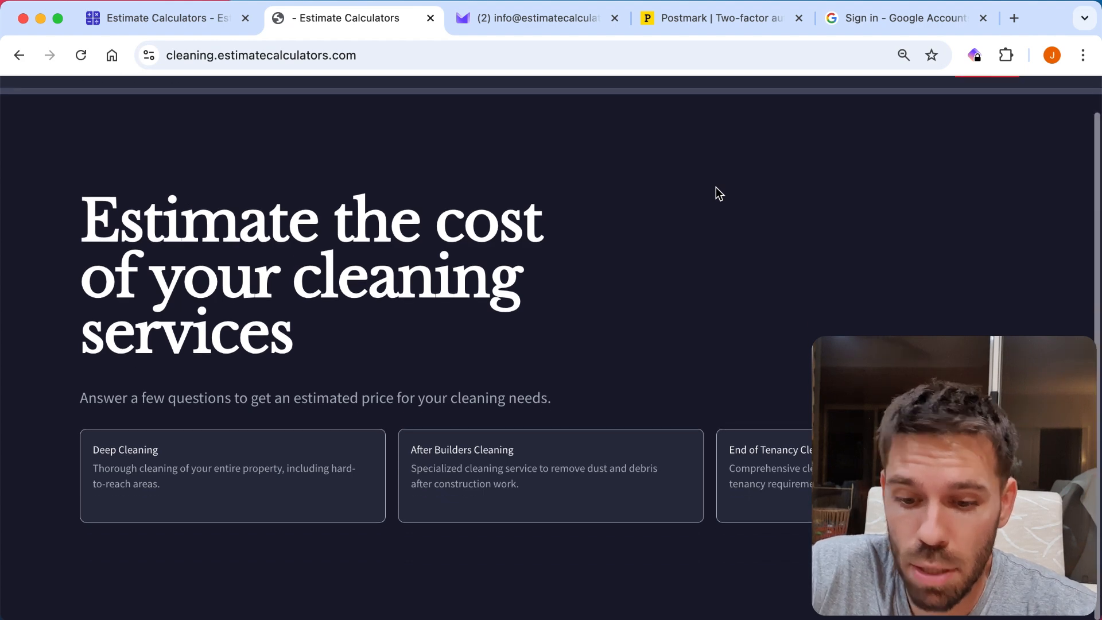
{"action": "scroll", "coordinate": [743, 324], "scroll_direction": "up", "scroll_amount": 1}
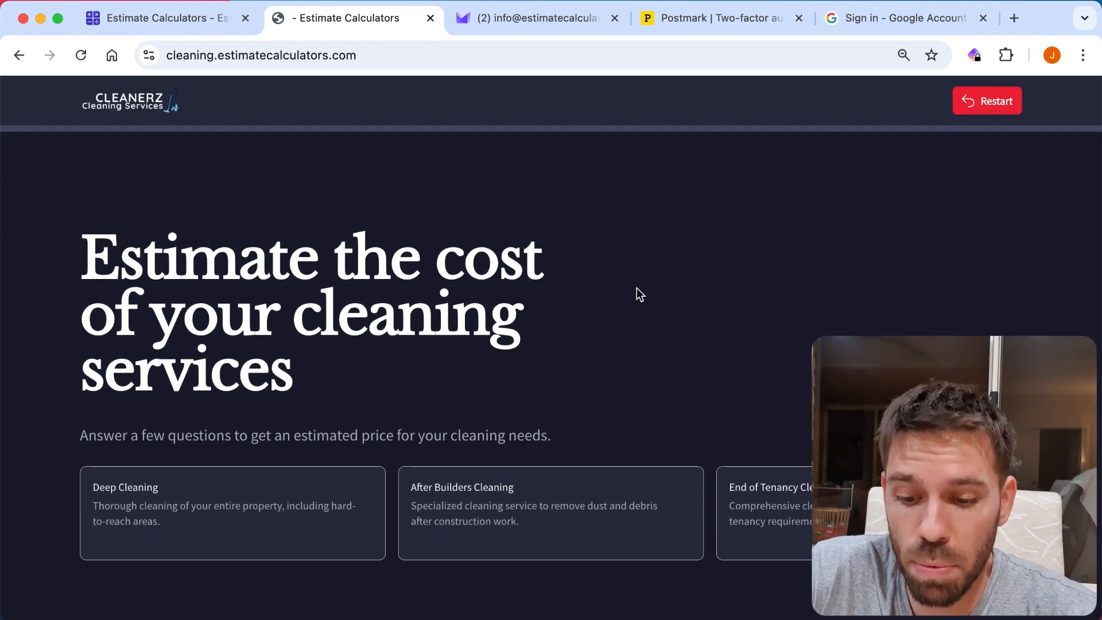
Run the live calculator with Deep Cleaning, Medium (3-4 bedrooms) and additional services, and examine the contact form.
{"action": "scroll", "coordinate": [637, 290], "scroll_direction": "down", "scroll_amount": 1}
{"action": "left_click", "coordinate": [258, 460]}
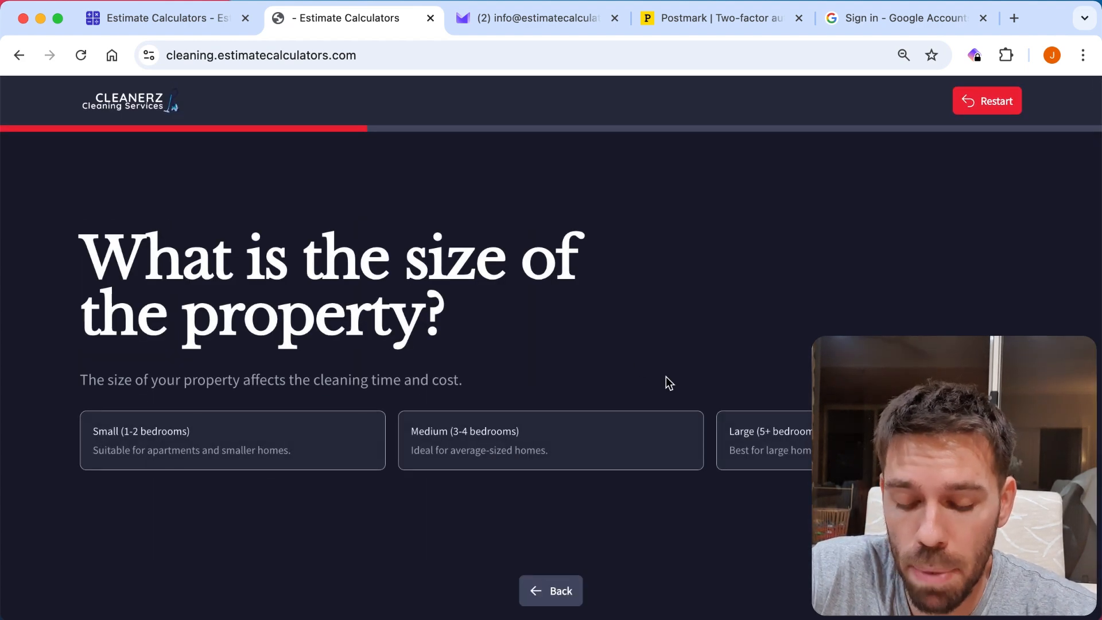
{"action": "left_click", "coordinate": [569, 443]}
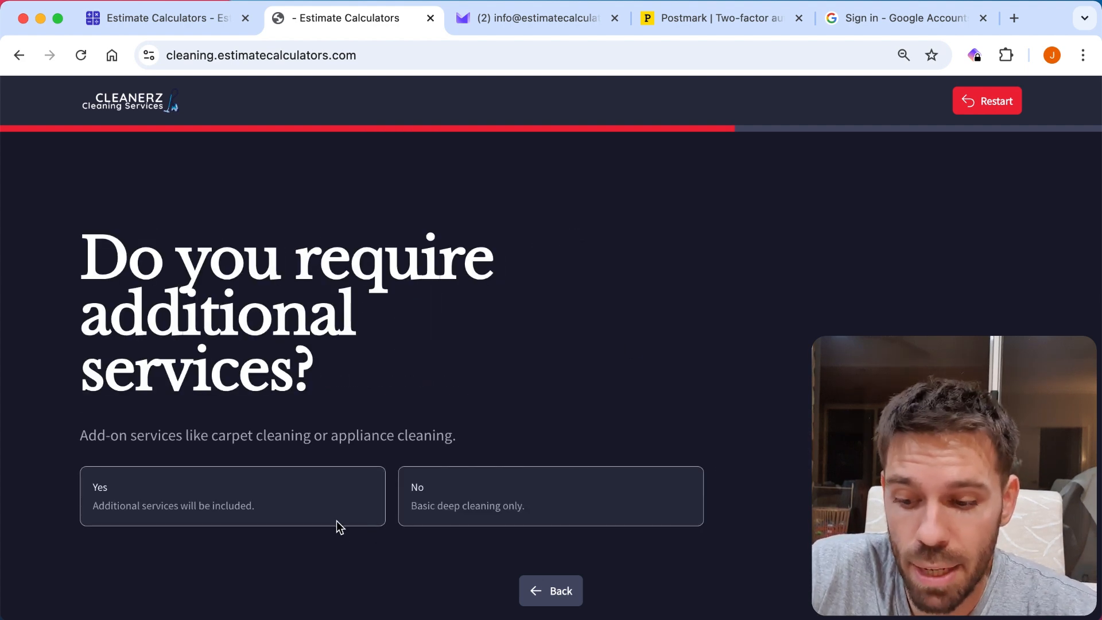
{"action": "left_click", "coordinate": [307, 503]}
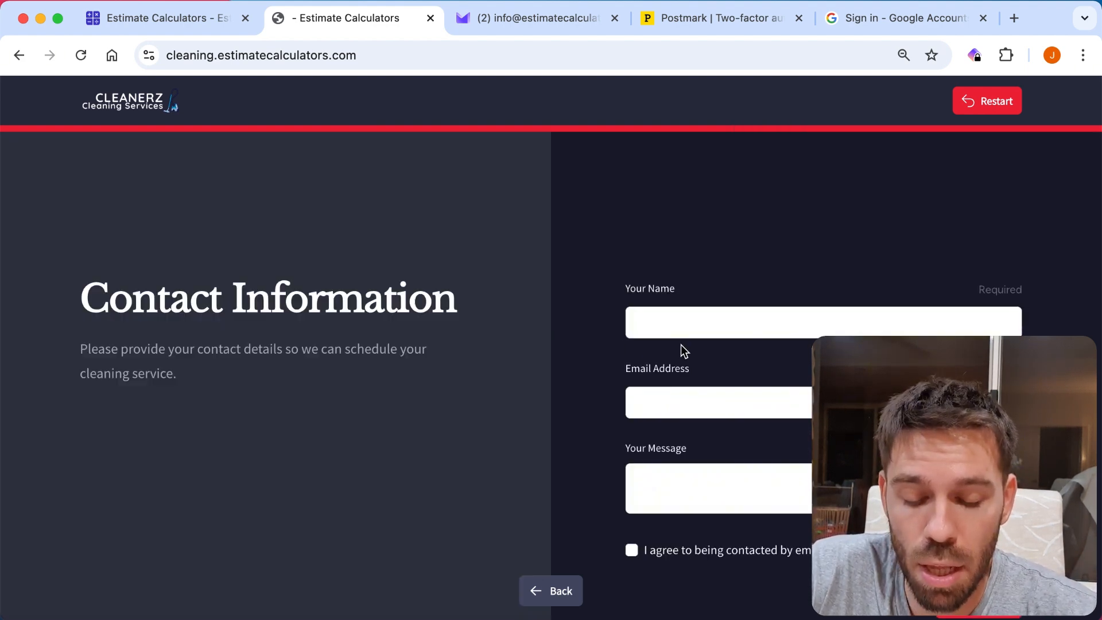
{"action": "scroll", "coordinate": [612, 264], "scroll_direction": "down", "scroll_amount": 2}
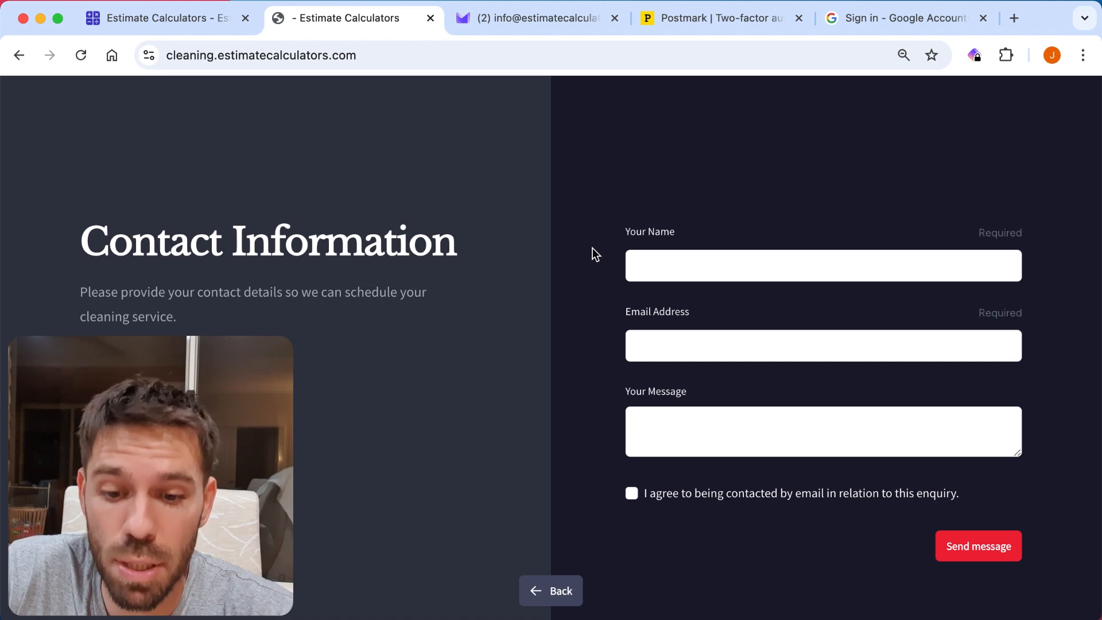
{"action": "left_click", "coordinate": [663, 269]}
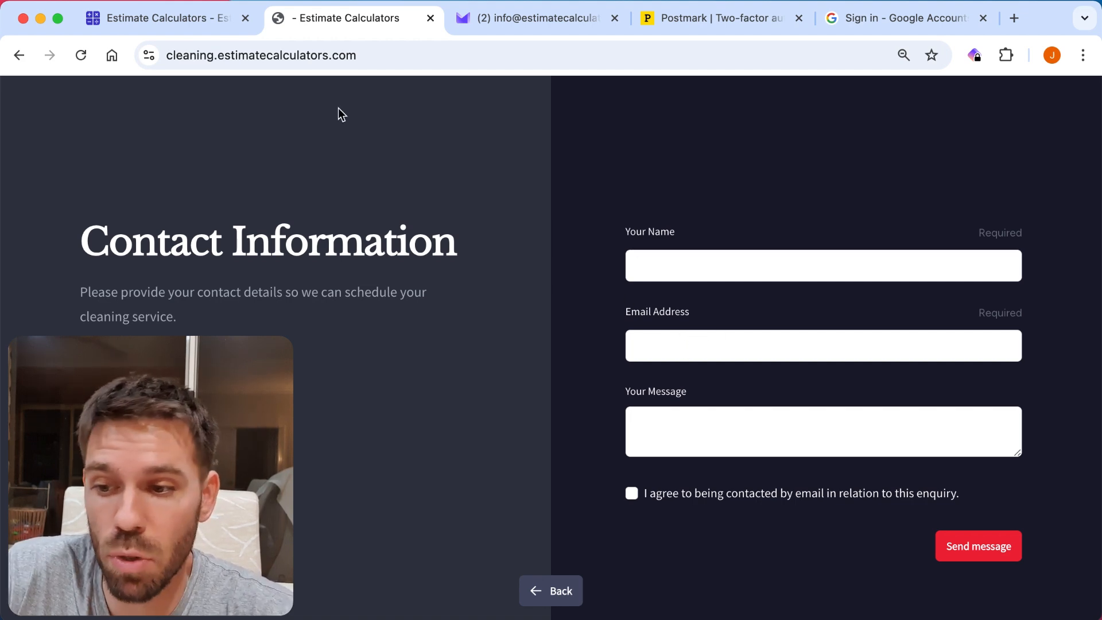
Return to the calculator's settings and add a contact form field labelled Postcode after Your Message.
{"action": "left_click", "coordinate": [141, 20]}
{"action": "scroll", "coordinate": [842, 282], "scroll_direction": "up", "scroll_amount": 15}
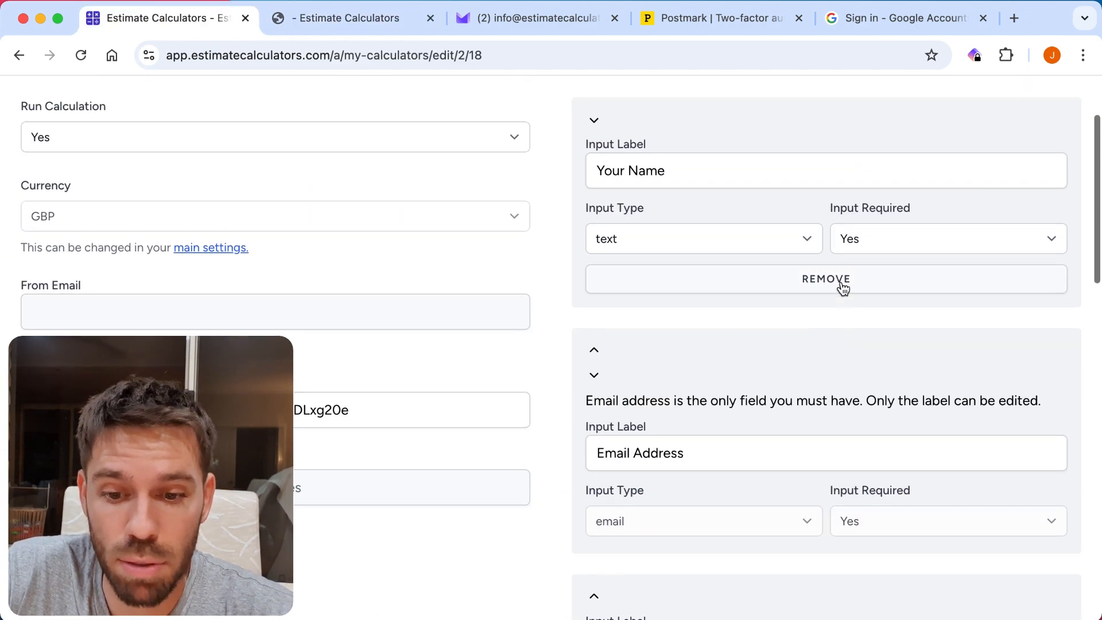
{"action": "scroll", "coordinate": [841, 288], "scroll_direction": "down", "scroll_amount": 8}
{"action": "left_click", "coordinate": [620, 354]}
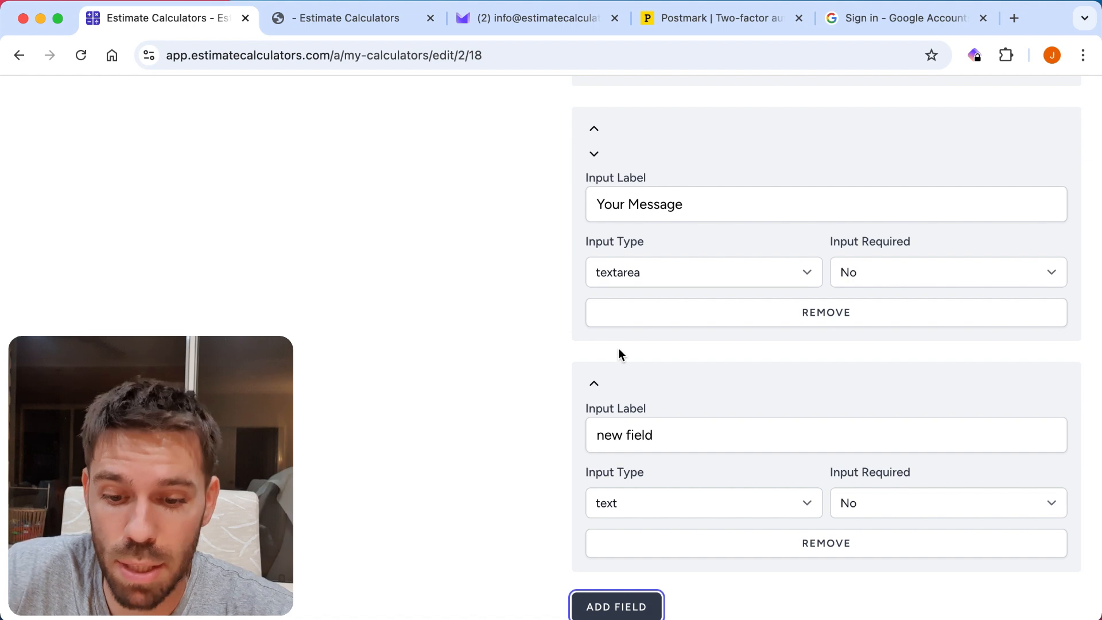
{"action": "scroll", "coordinate": [702, 333], "scroll_direction": "down", "scroll_amount": 3}
{"action": "left_click", "coordinate": [653, 356]}
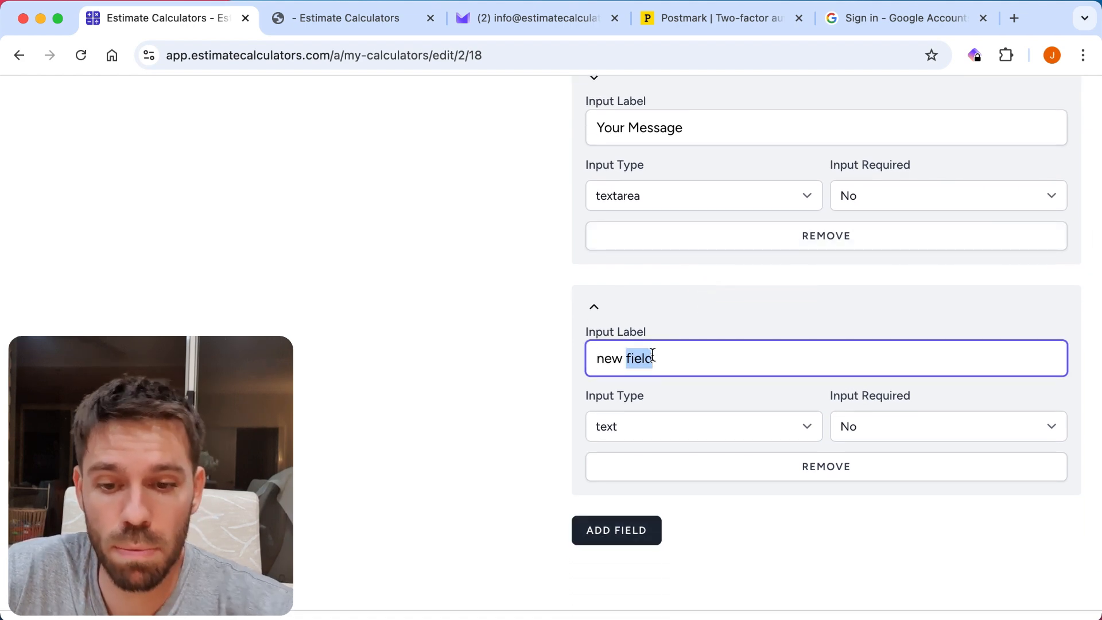
{"action": "type", "text": "Postcode"}
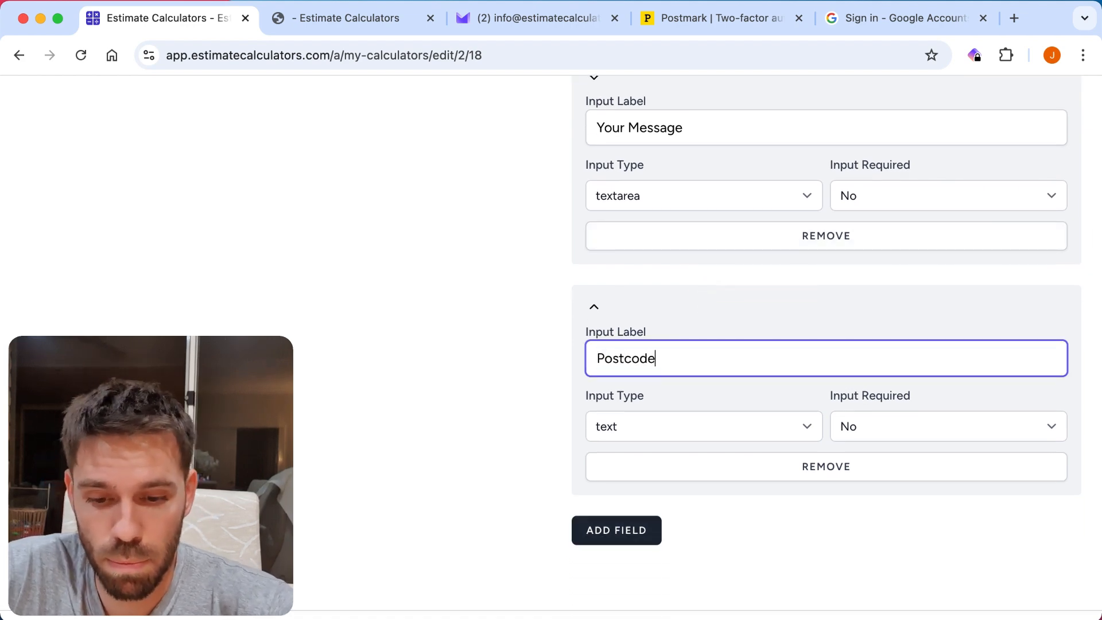
Keep the Postcode field's input type as text, make it required, and save the settings.
{"action": "left_click", "coordinate": [674, 426]}
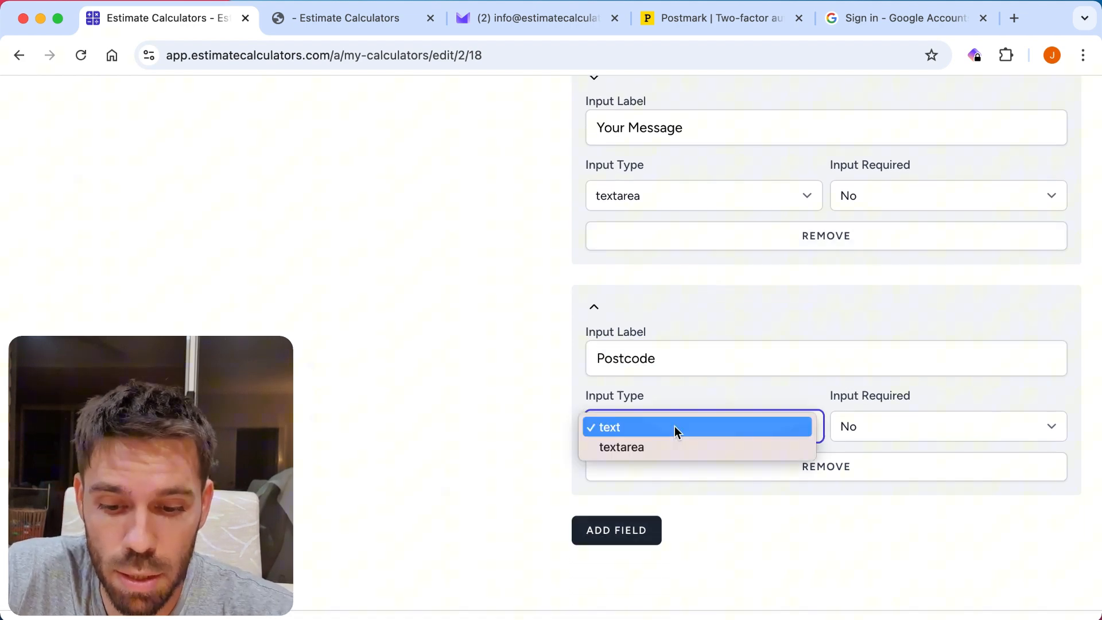
{"action": "left_click", "coordinate": [704, 423]}
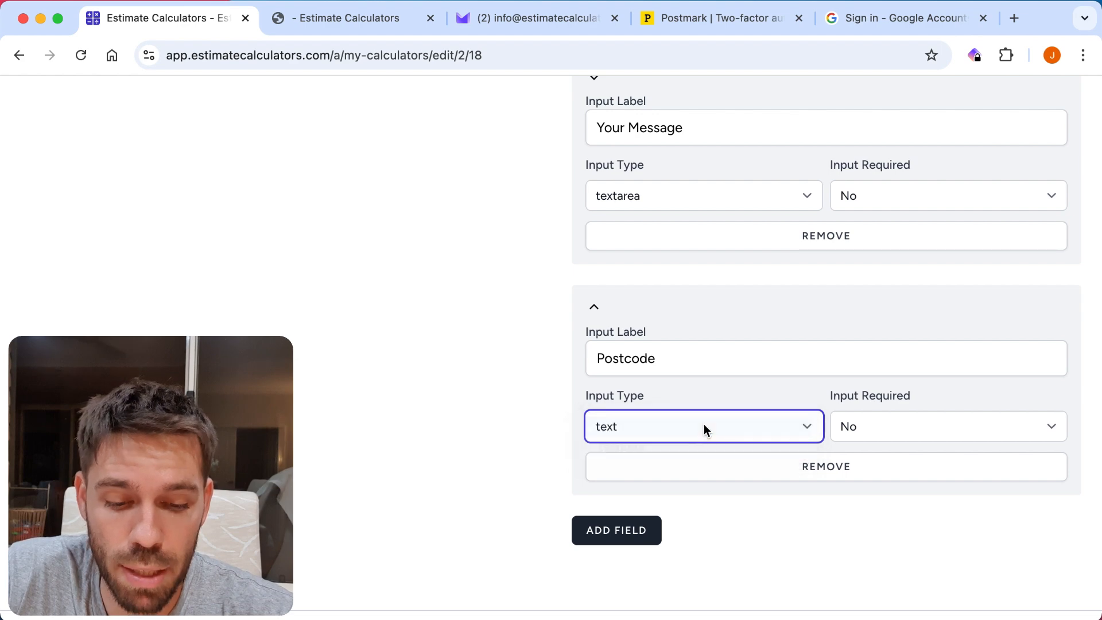
{"action": "left_click", "coordinate": [875, 428]}
{"action": "left_click", "coordinate": [874, 413]}
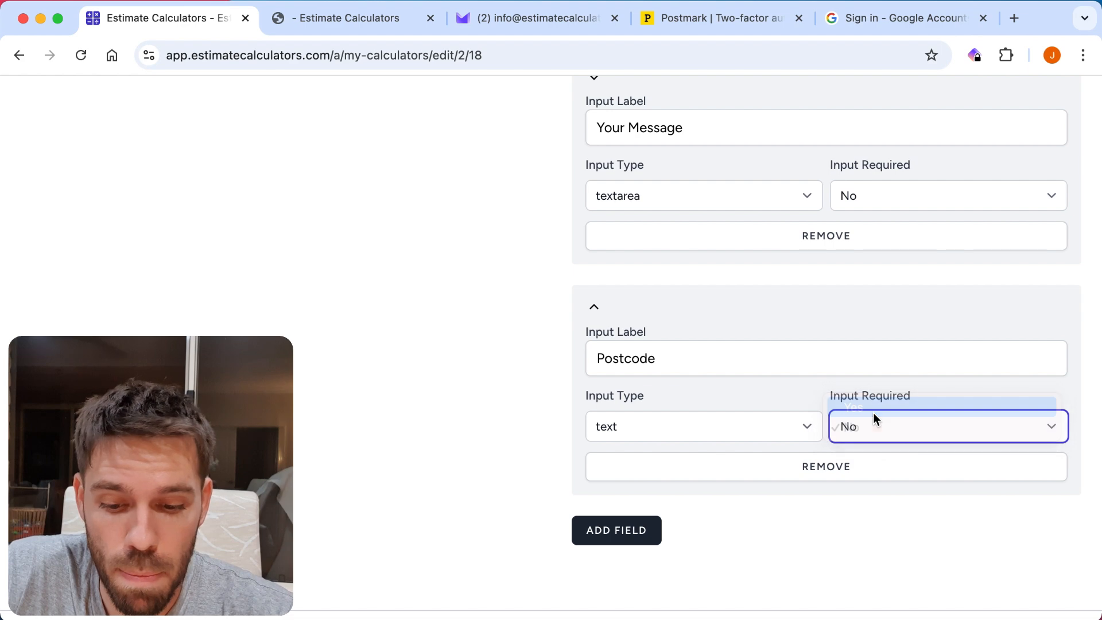
{"action": "scroll", "coordinate": [894, 528], "scroll_direction": "down", "scroll_amount": 15}
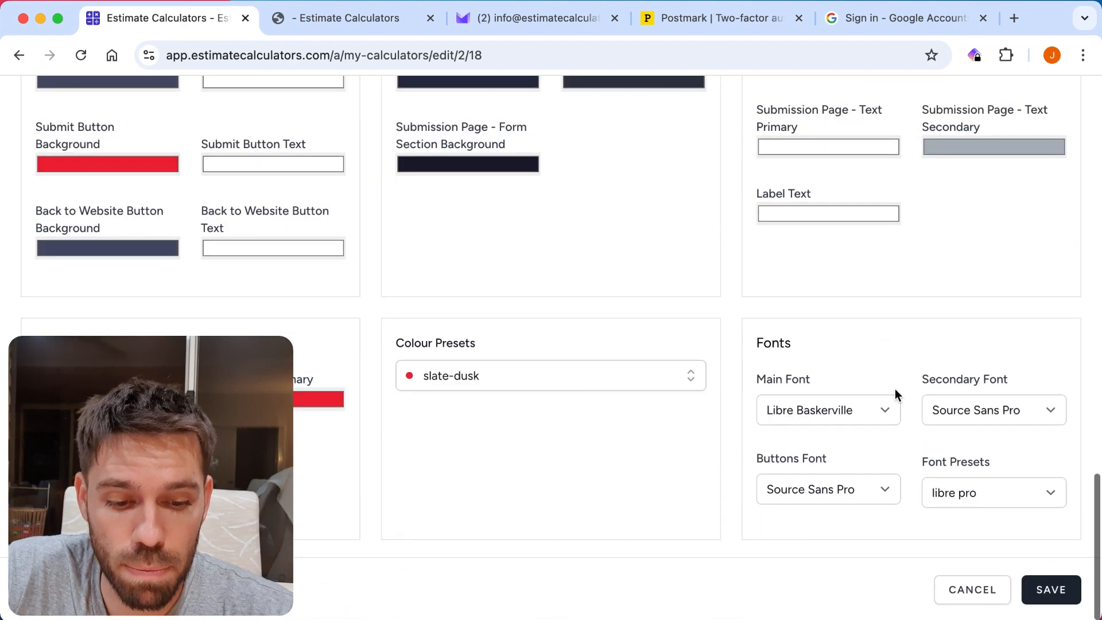
{"action": "left_click", "coordinate": [1060, 602]}
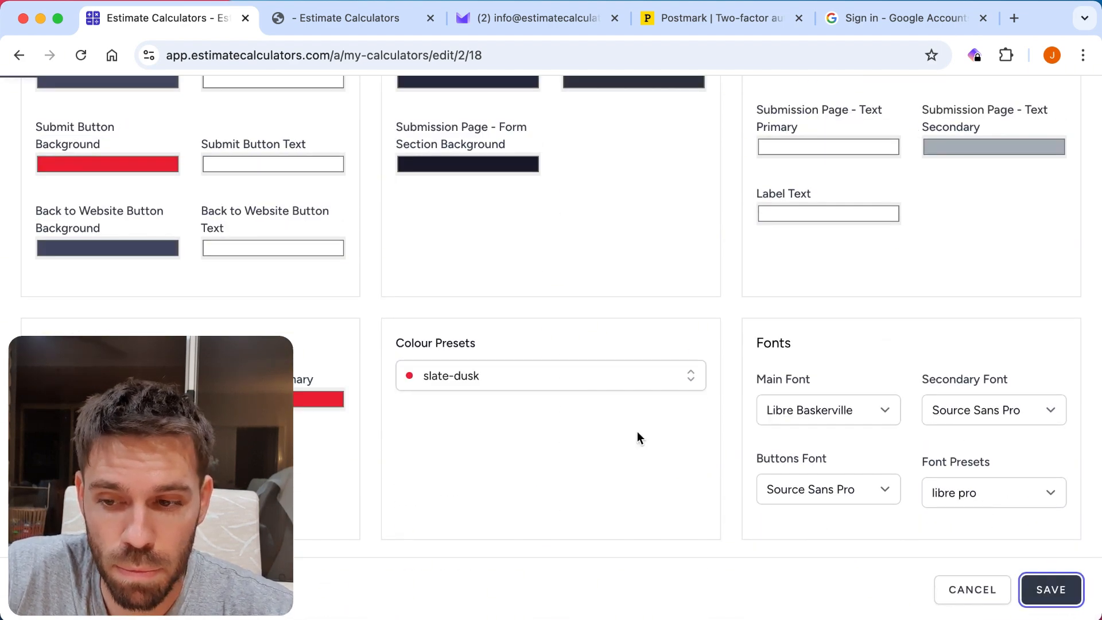
Reload and restart the live calculator, choose After Builders Cleaning, and answer No to hazardous material.
{"action": "left_click", "coordinate": [351, 19]}
{"action": "left_click", "coordinate": [82, 57]}
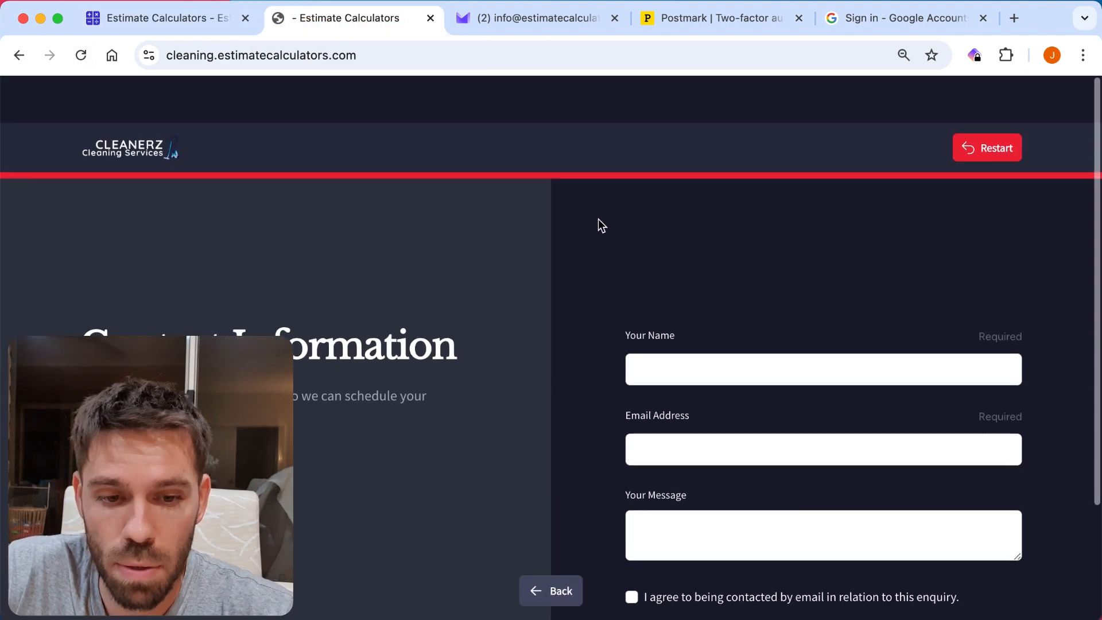
{"action": "left_click", "coordinate": [974, 108]}
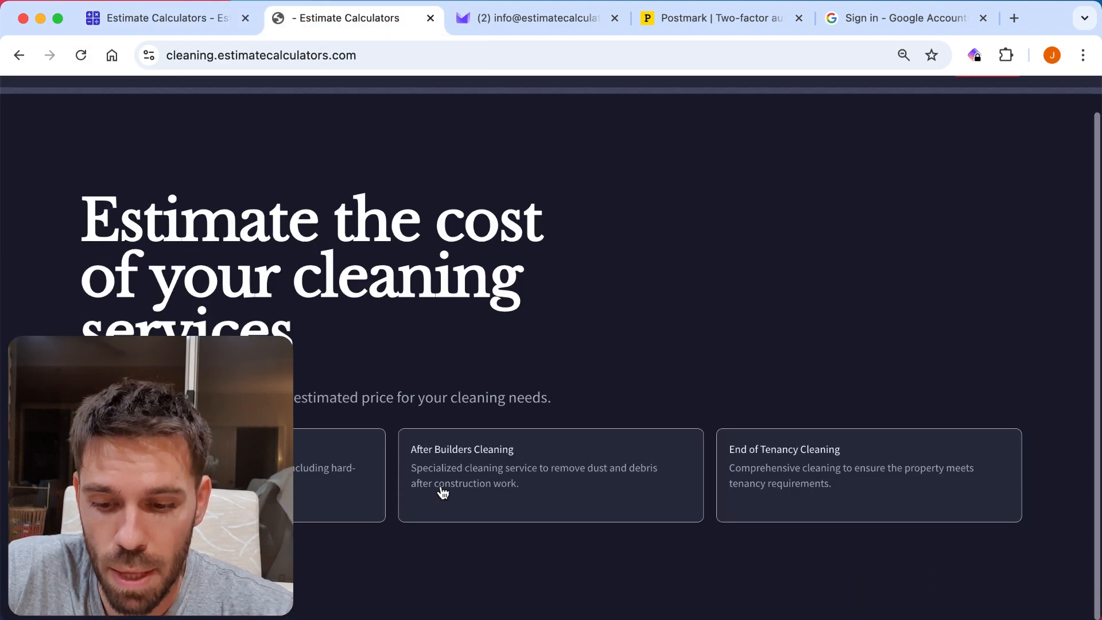
{"action": "left_click", "coordinate": [442, 490]}
{"action": "left_click", "coordinate": [313, 435]}
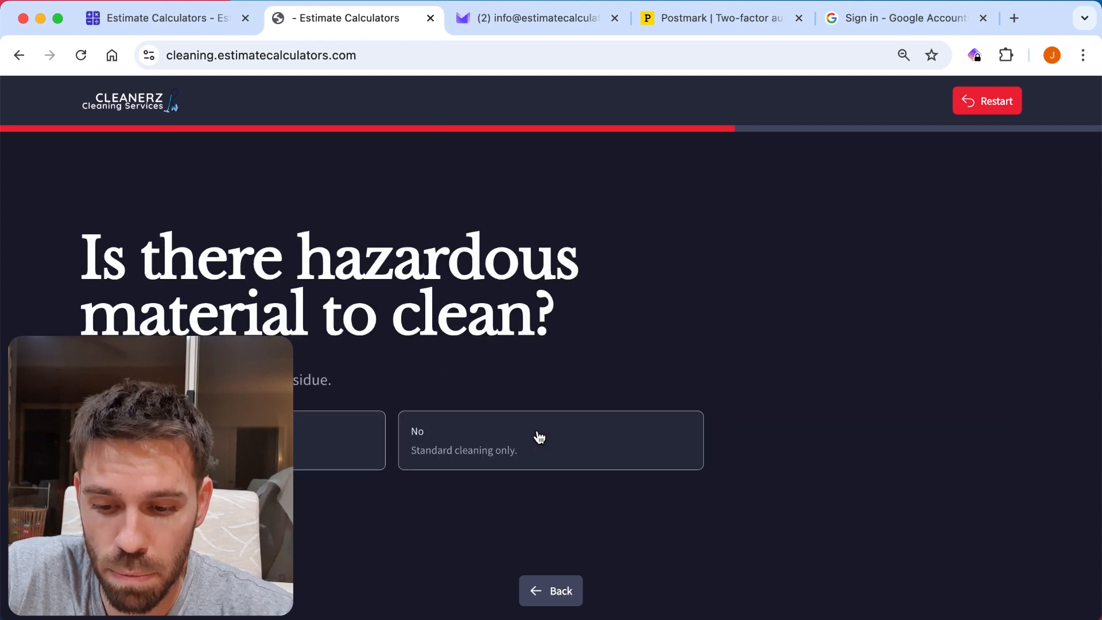
{"action": "left_click", "coordinate": [529, 439]}
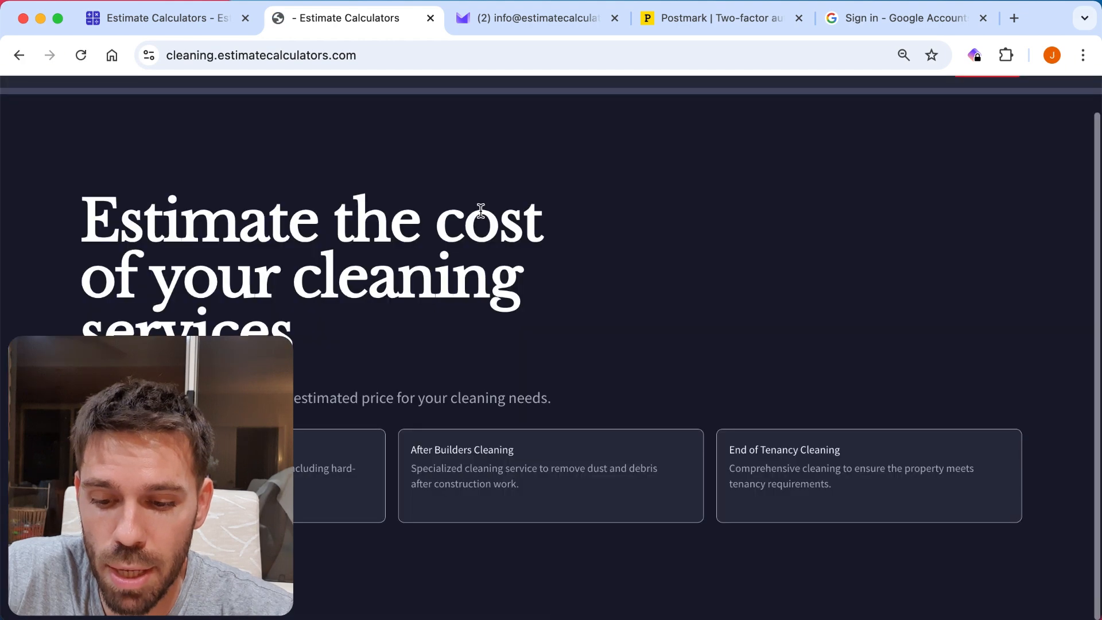
Run the live calculator with Deep Cleaning, Small (1-2 bedrooms) and additional services, and examine the contact form and its heading.
{"action": "left_click", "coordinate": [255, 476]}
{"action": "left_click", "coordinate": [256, 451]}
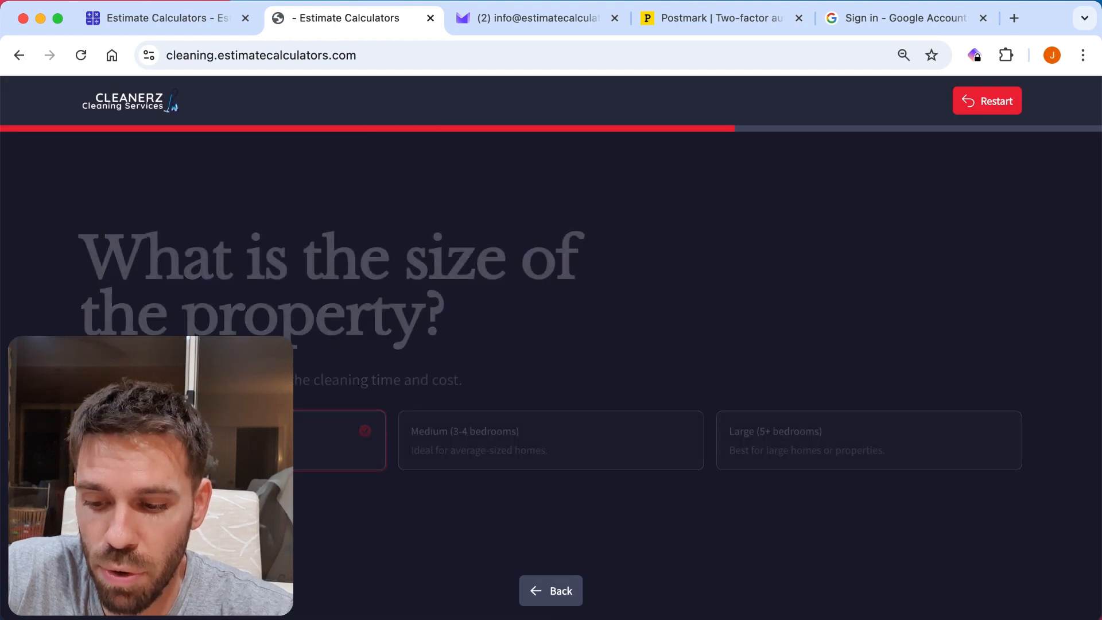
{"action": "left_click", "coordinate": [256, 496]}
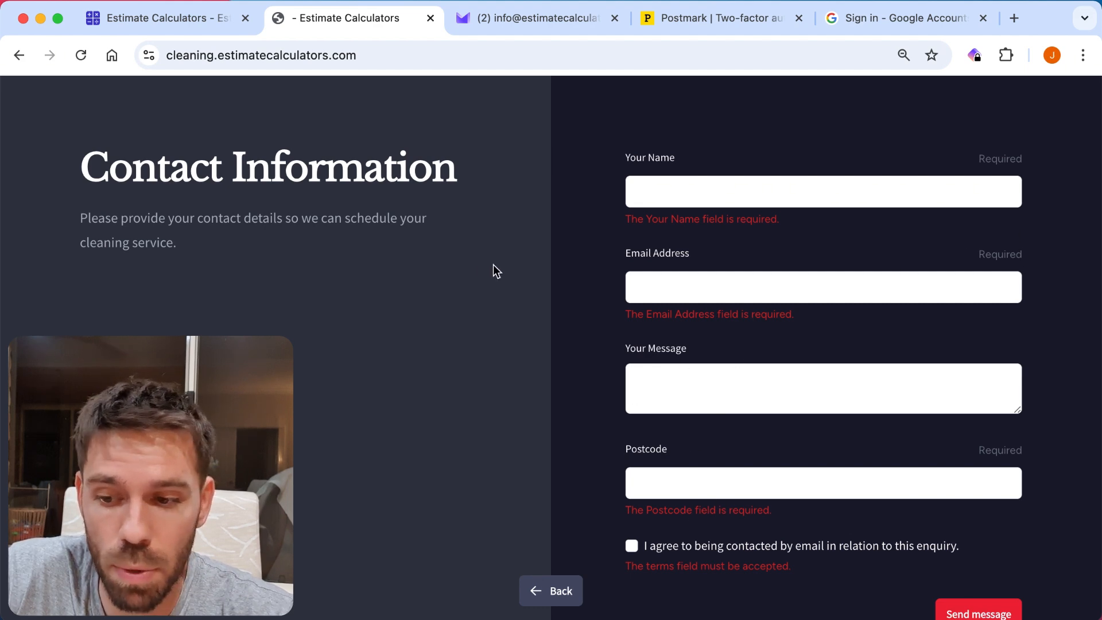
{"action": "scroll", "coordinate": [482, 267], "scroll_direction": "up", "scroll_amount": 3}
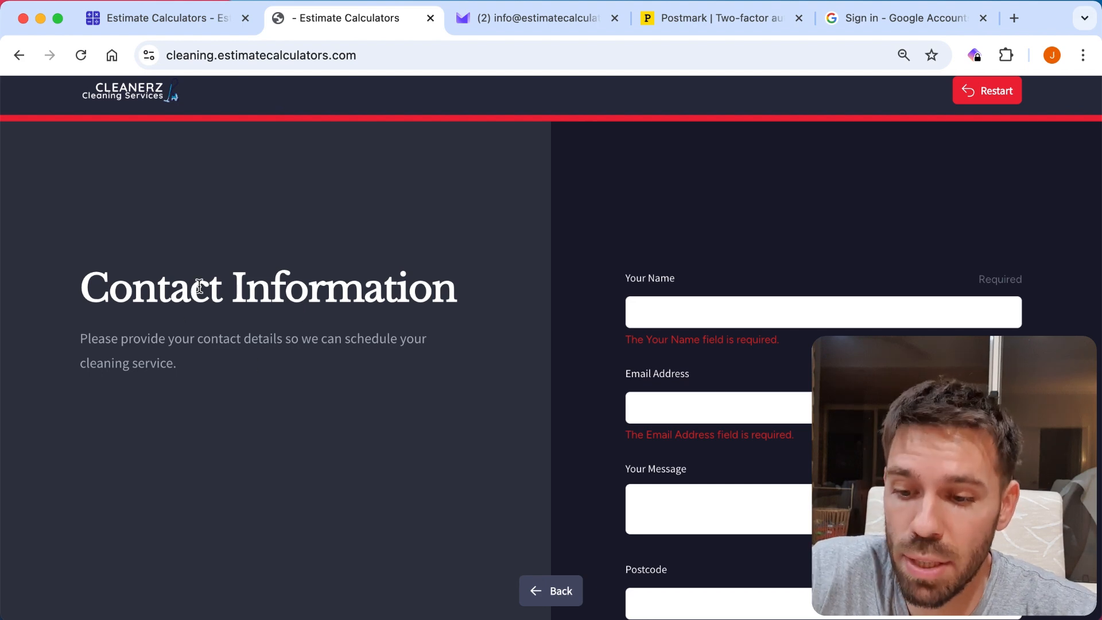
{"action": "triple_click", "coordinate": [216, 290]}
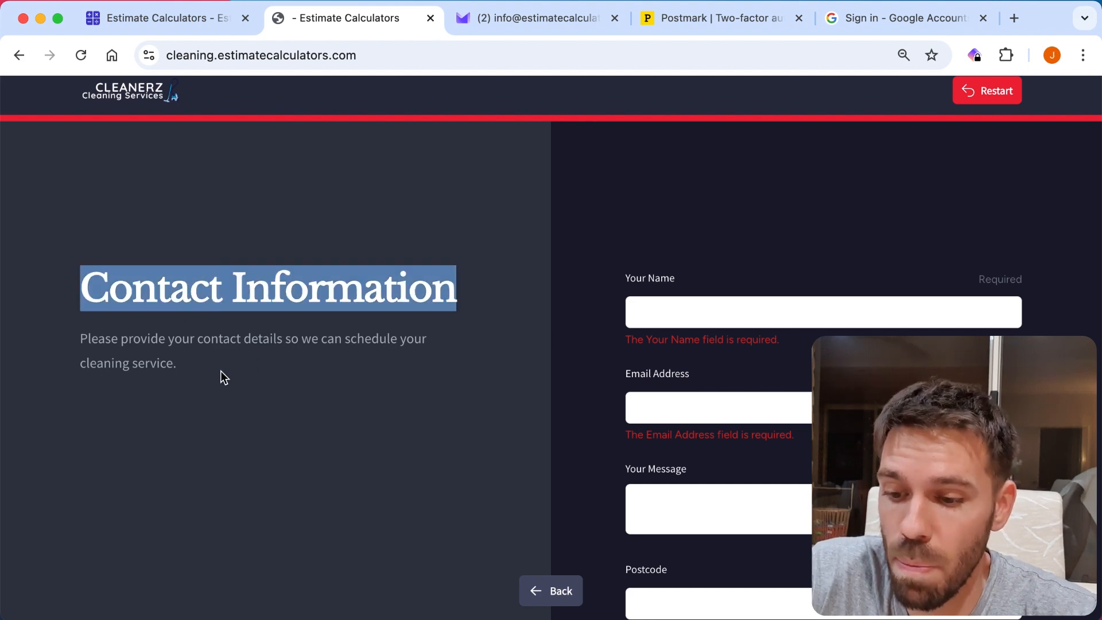
Switch back to the calculator editor and close the calculator settings.
{"action": "triple_click", "coordinate": [189, 339]}
{"action": "left_click", "coordinate": [177, 19]}
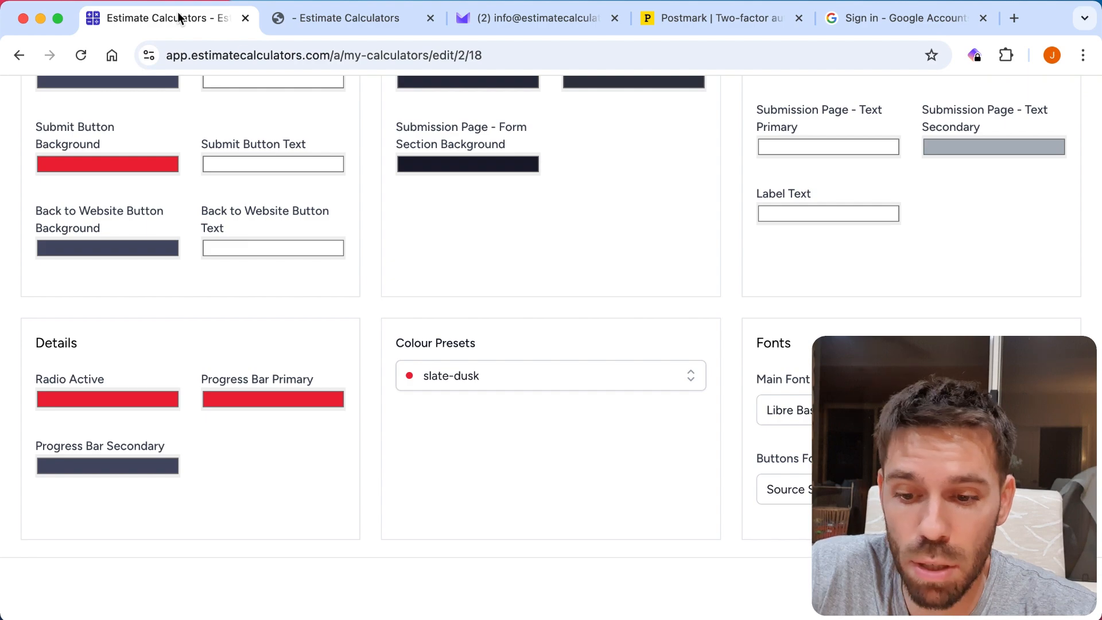
{"action": "scroll", "coordinate": [577, 314], "scroll_direction": "up", "scroll_amount": 5}
{"action": "scroll", "coordinate": [578, 310], "scroll_direction": "up", "scroll_amount": 15}
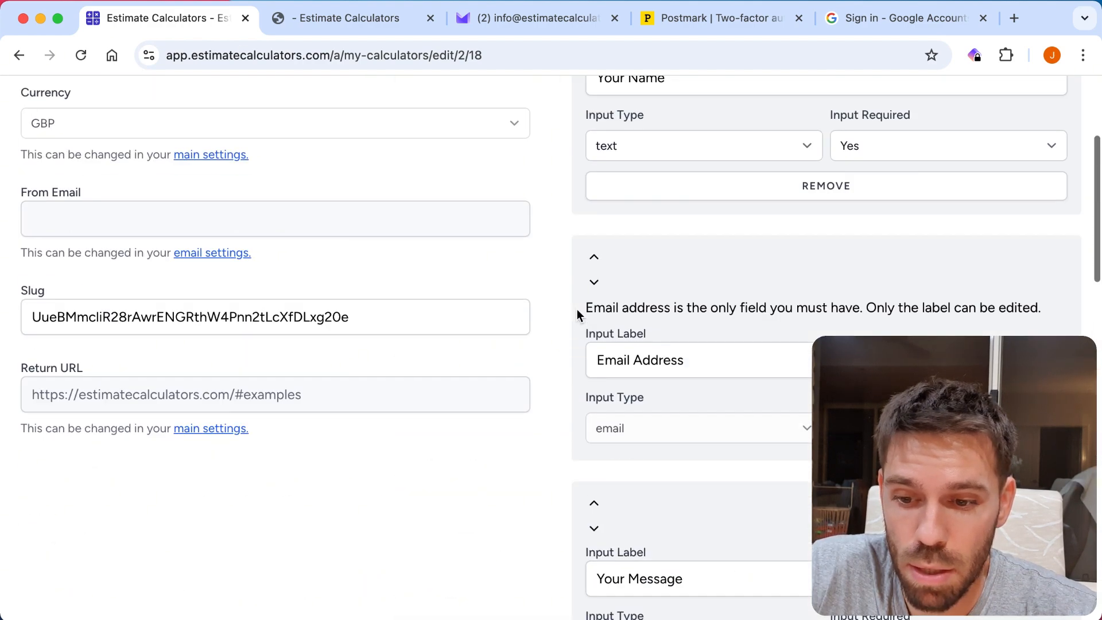
{"action": "scroll", "coordinate": [543, 239], "scroll_direction": "down", "scroll_amount": 15}
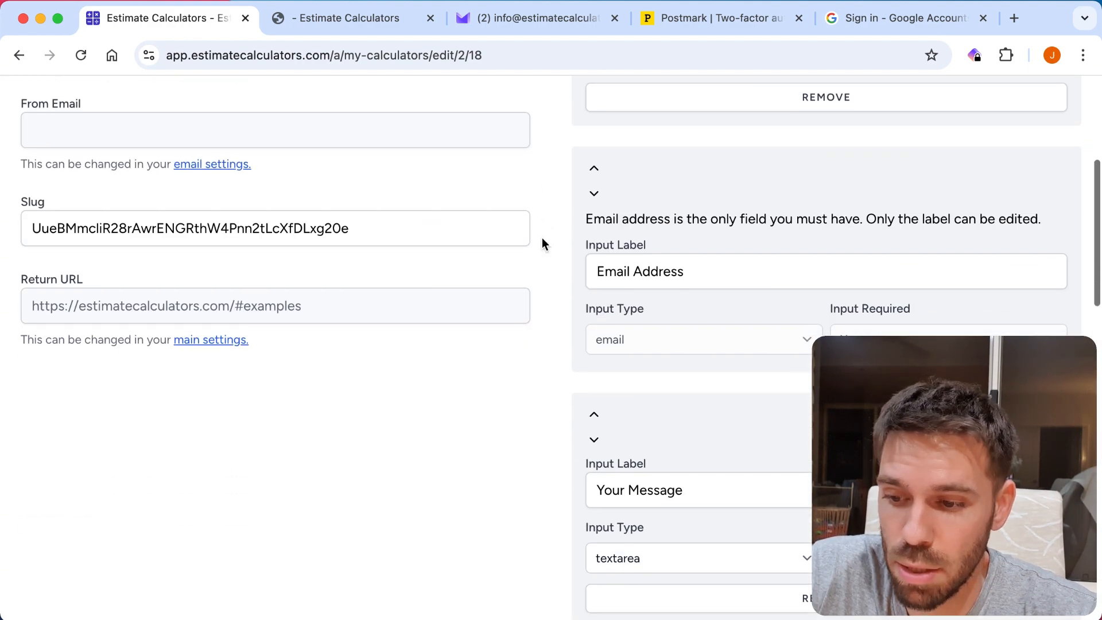
{"action": "scroll", "coordinate": [542, 242], "scroll_direction": "up", "scroll_amount": 15}
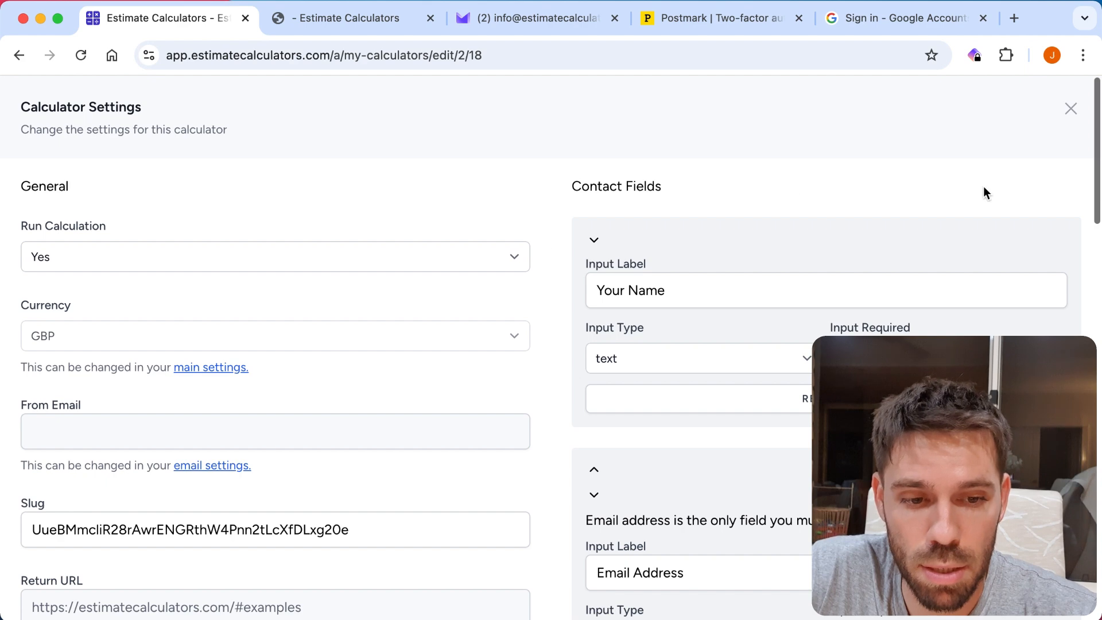
{"action": "left_click", "coordinate": [1074, 111]}
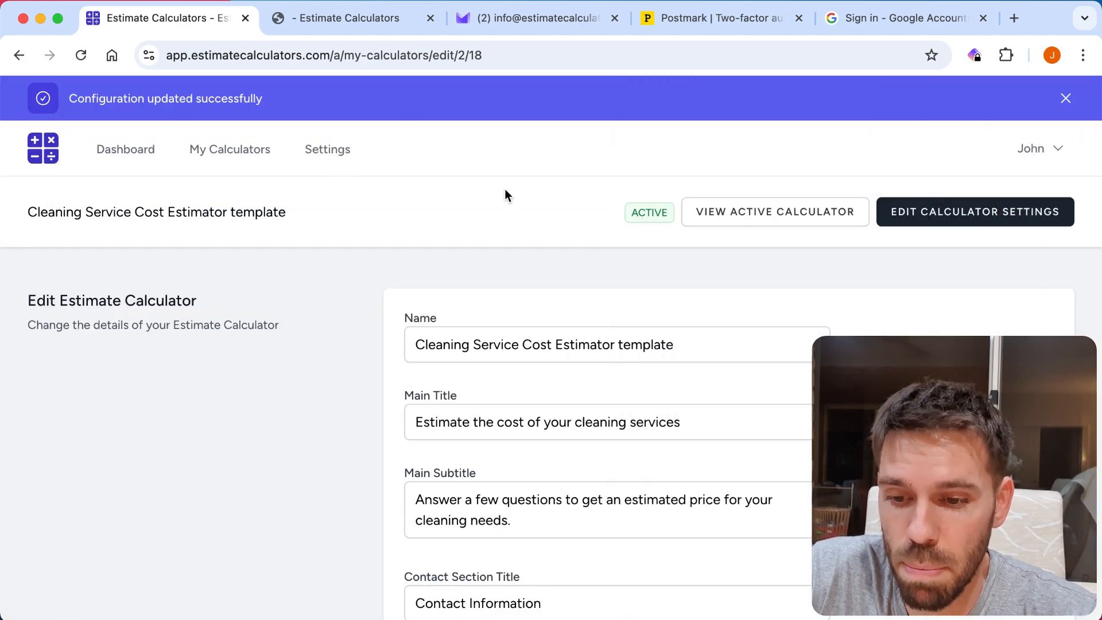
Examine the calculator's title and subtitle fields, and restart the live calculator to compare its opening heading.
{"action": "scroll", "coordinate": [320, 288], "scroll_direction": "down", "scroll_amount": 4}
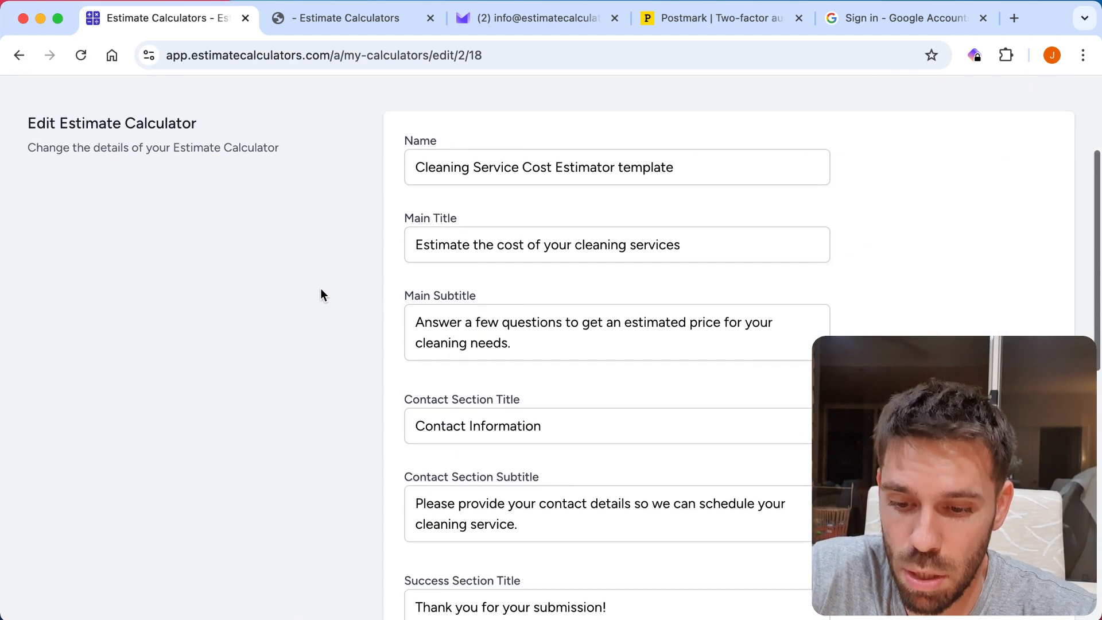
{"action": "scroll", "coordinate": [344, 204], "scroll_direction": "up", "scroll_amount": 5}
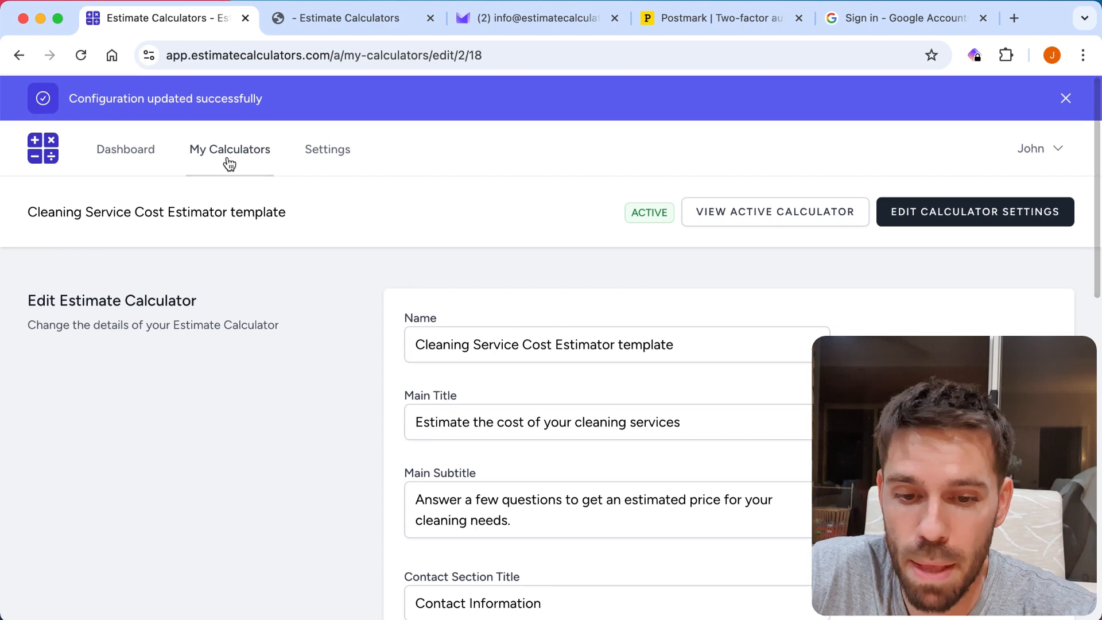
{"action": "scroll", "coordinate": [378, 343], "scroll_direction": "down", "scroll_amount": 1}
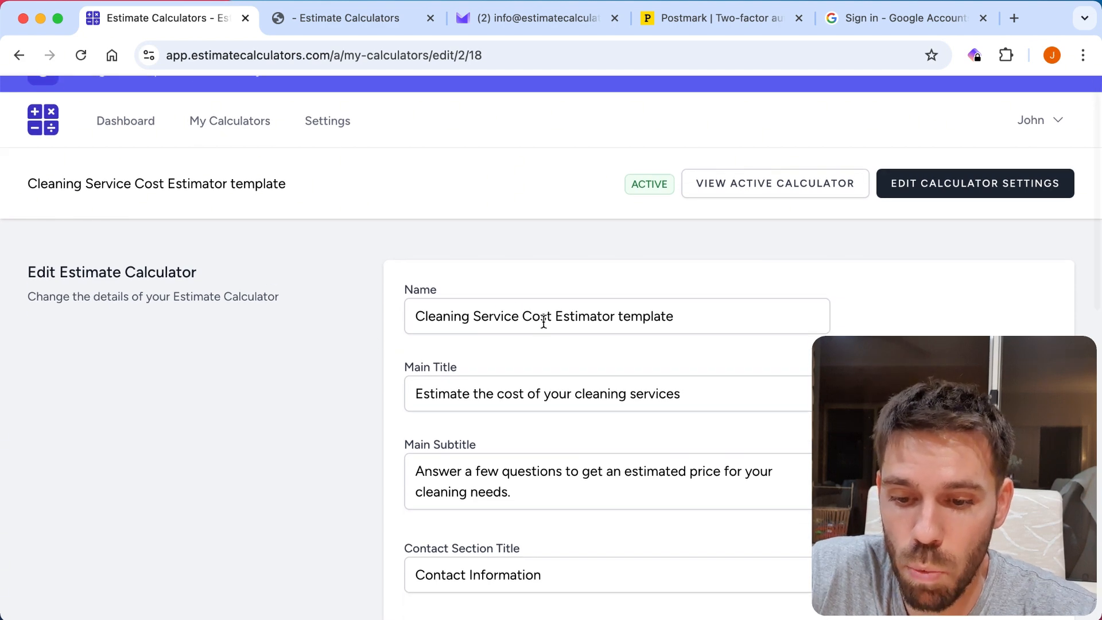
{"action": "scroll", "coordinate": [506, 327], "scroll_direction": "down", "scroll_amount": 3}
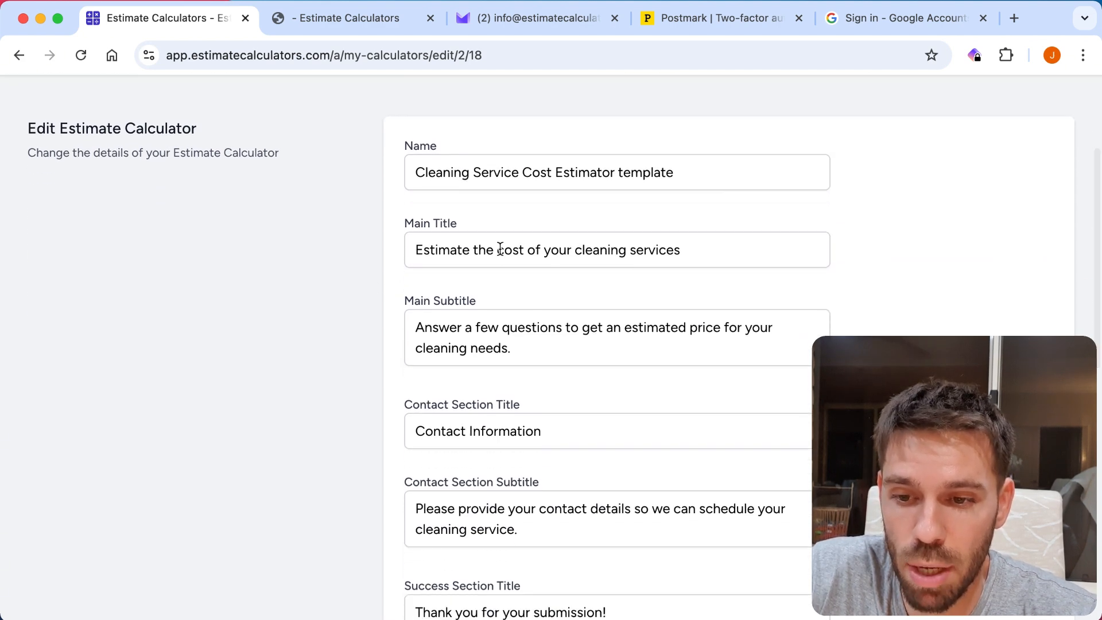
{"action": "left_click", "coordinate": [325, 19]}
{"action": "left_click", "coordinate": [971, 96]}
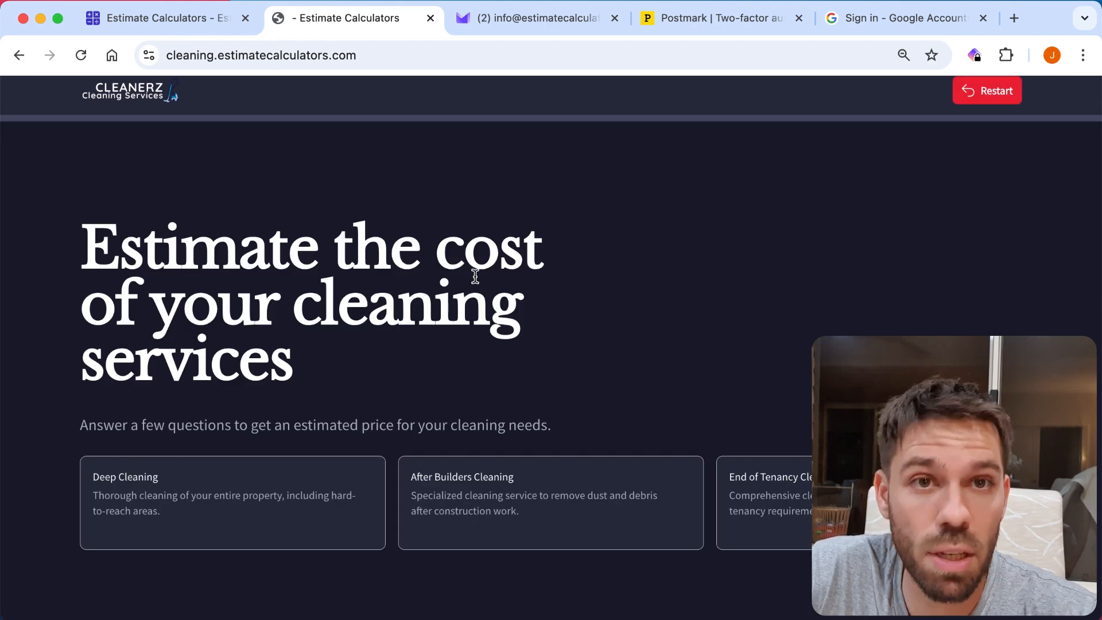
Return to the editor and set the calculator's Main Title to "Get your instant estimate now!".
{"action": "left_click", "coordinate": [164, 21]}
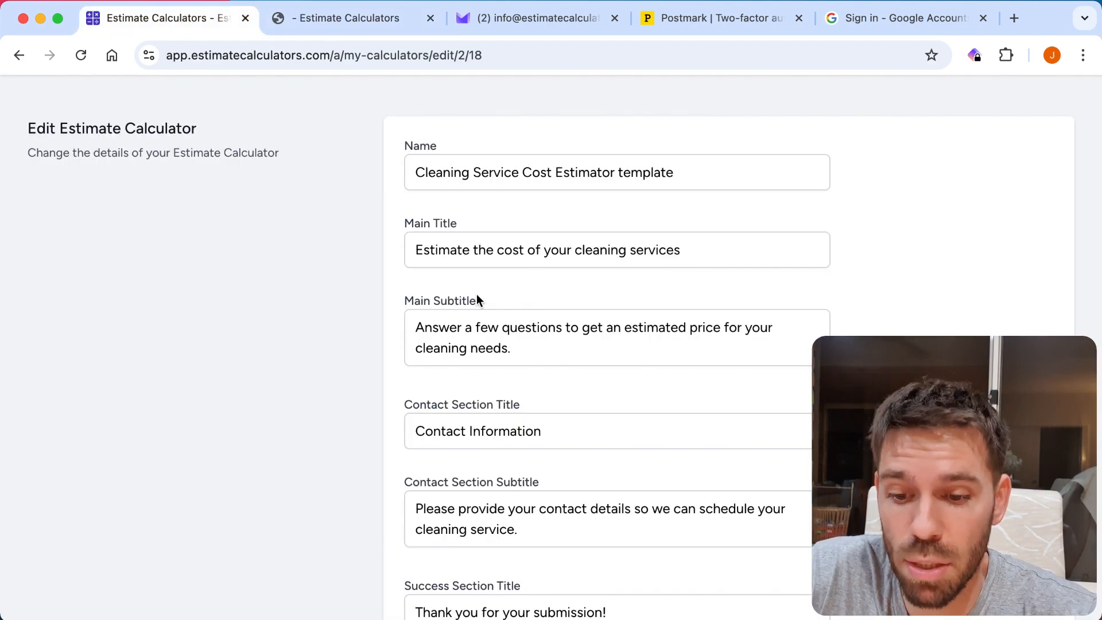
{"action": "triple_click", "coordinate": [497, 251]}
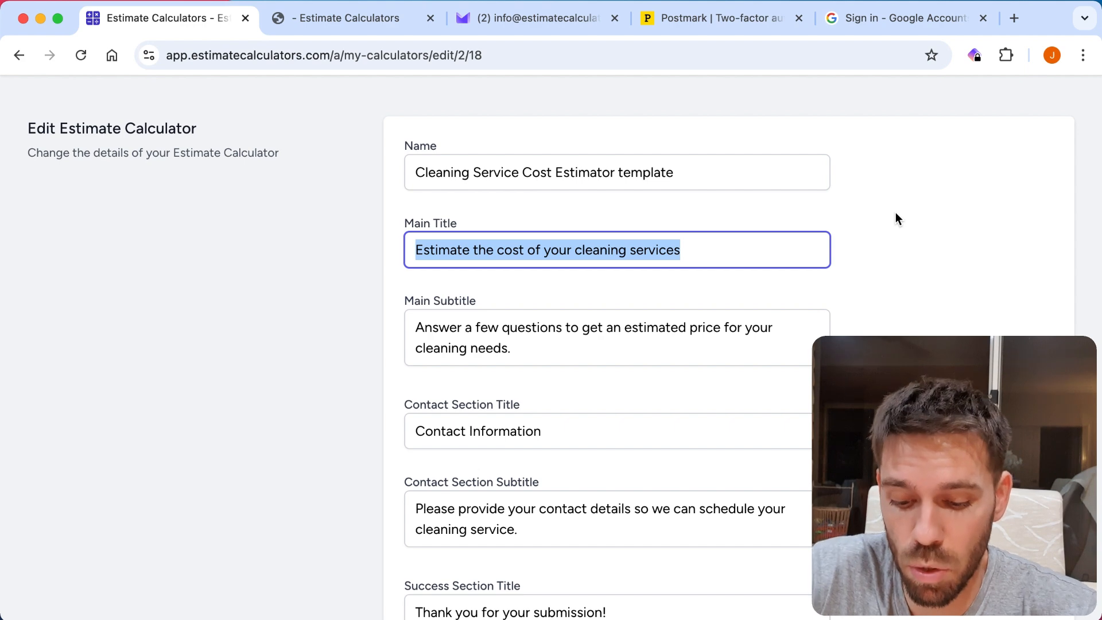
{"action": "type", "text": "Get you"}
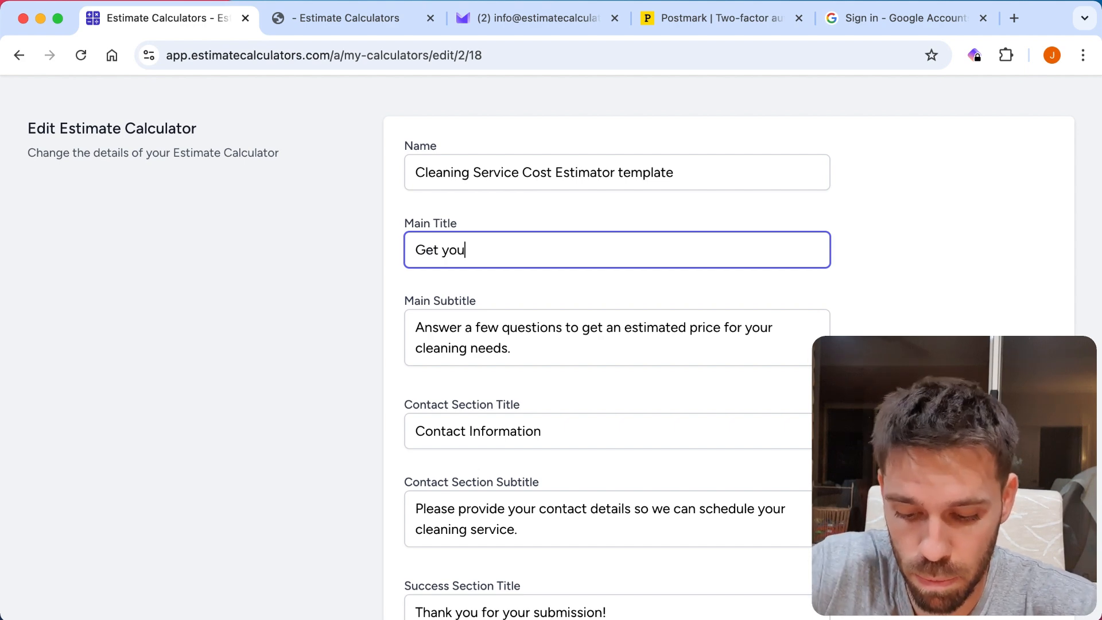
{"action": "type", "text": "r instant esti"}
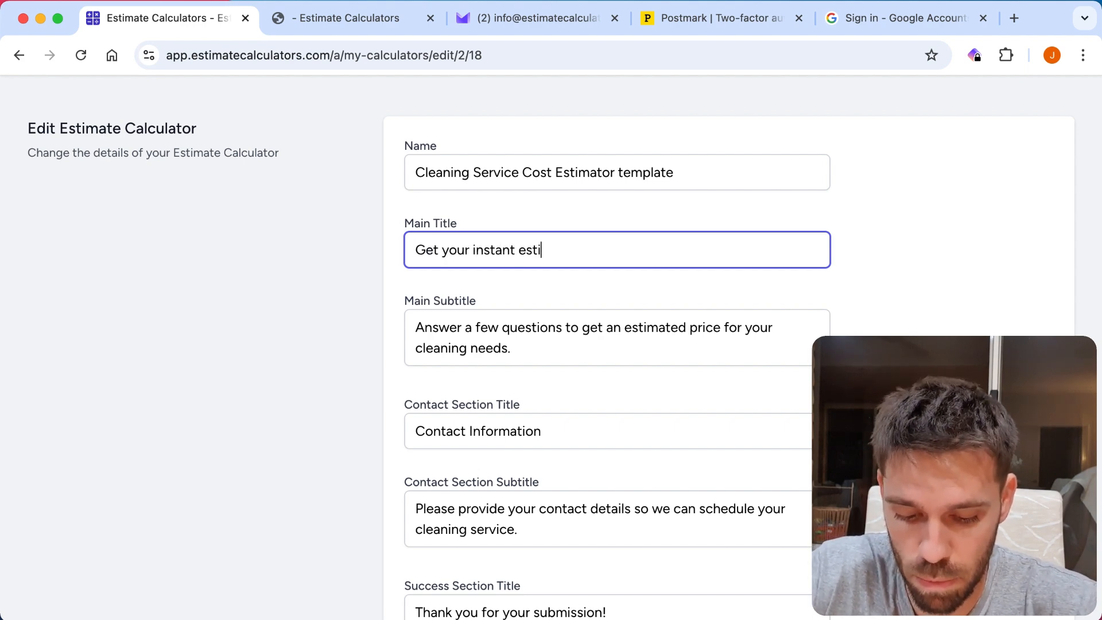
{"action": "type", "text": "mate now!"}
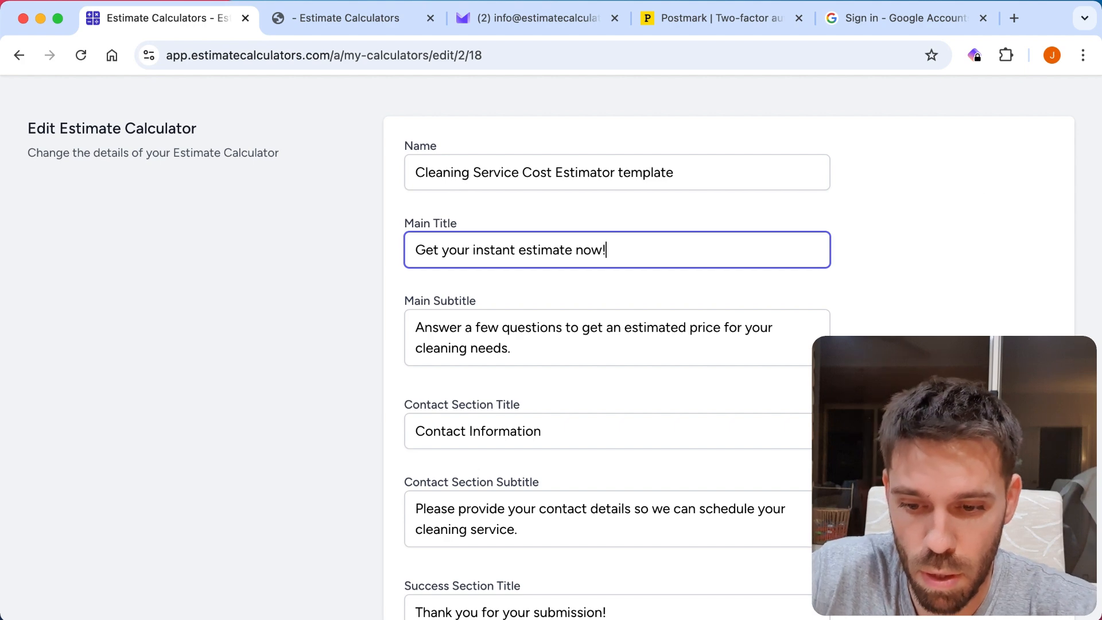
Review the remaining section texts, save the calculator details, and reload the live calculator to check its heading.
{"action": "scroll", "coordinate": [647, 246], "scroll_direction": "down", "scroll_amount": 3}
{"action": "double_click", "coordinate": [471, 205]}
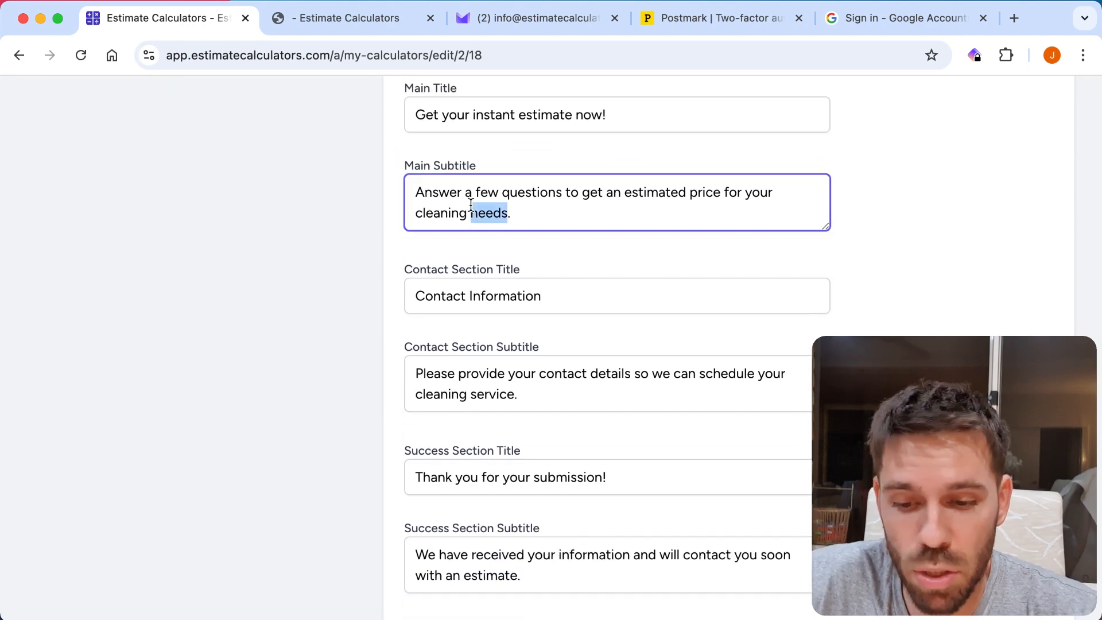
{"action": "key", "text": "super+a"}
{"action": "scroll", "coordinate": [313, 254], "scroll_direction": "down", "scroll_amount": 1}
{"action": "left_click", "coordinate": [427, 236]}
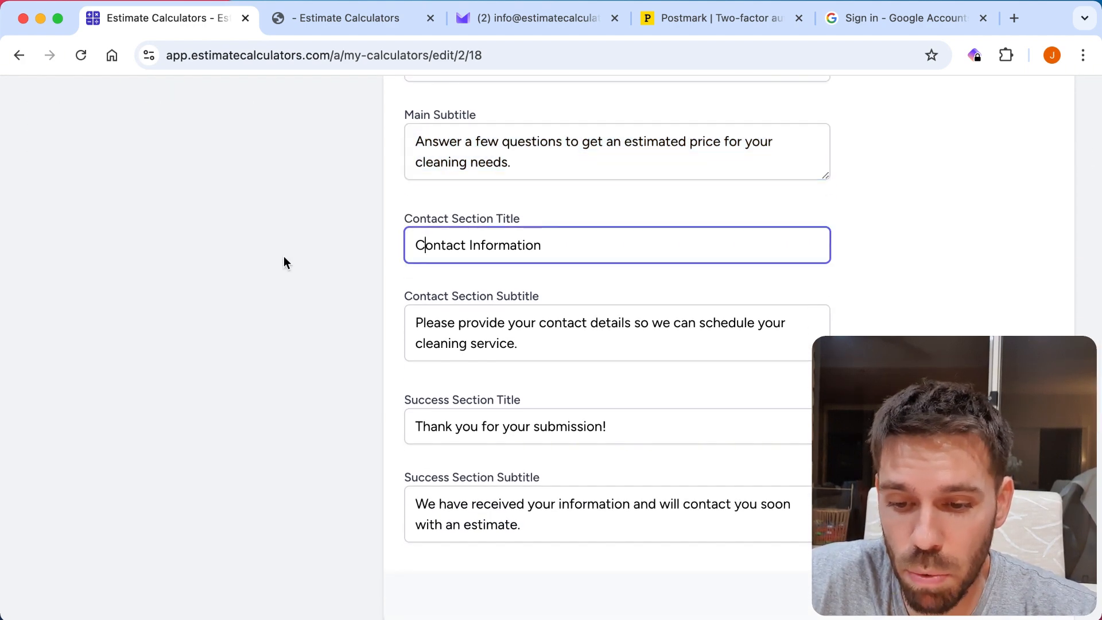
{"action": "scroll", "coordinate": [284, 256], "scroll_direction": "down", "scroll_amount": 2}
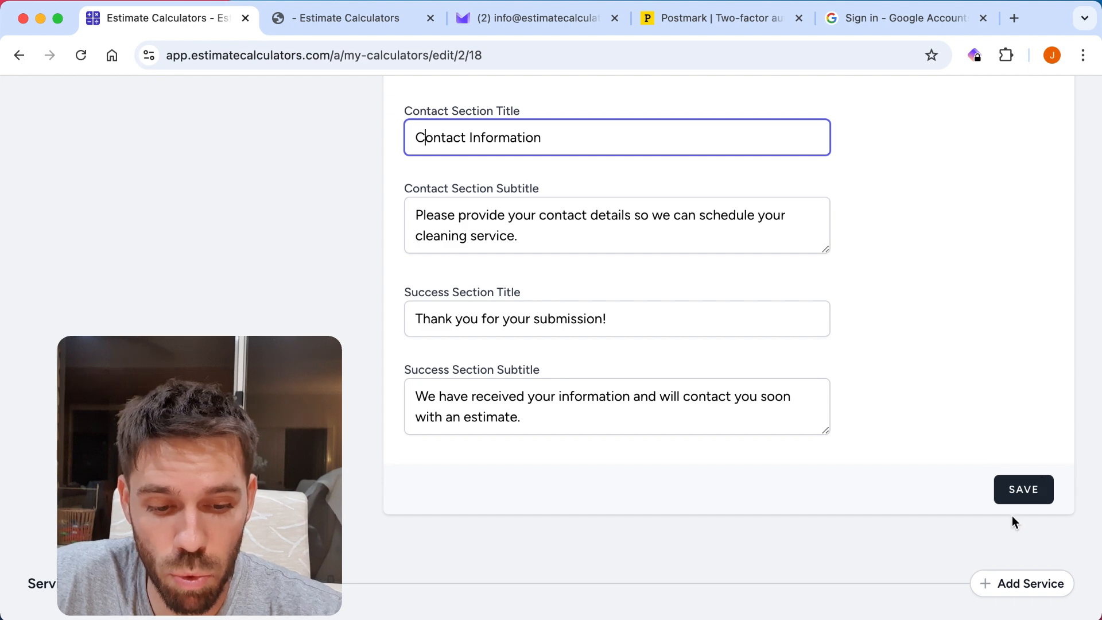
{"action": "left_click", "coordinate": [1022, 491]}
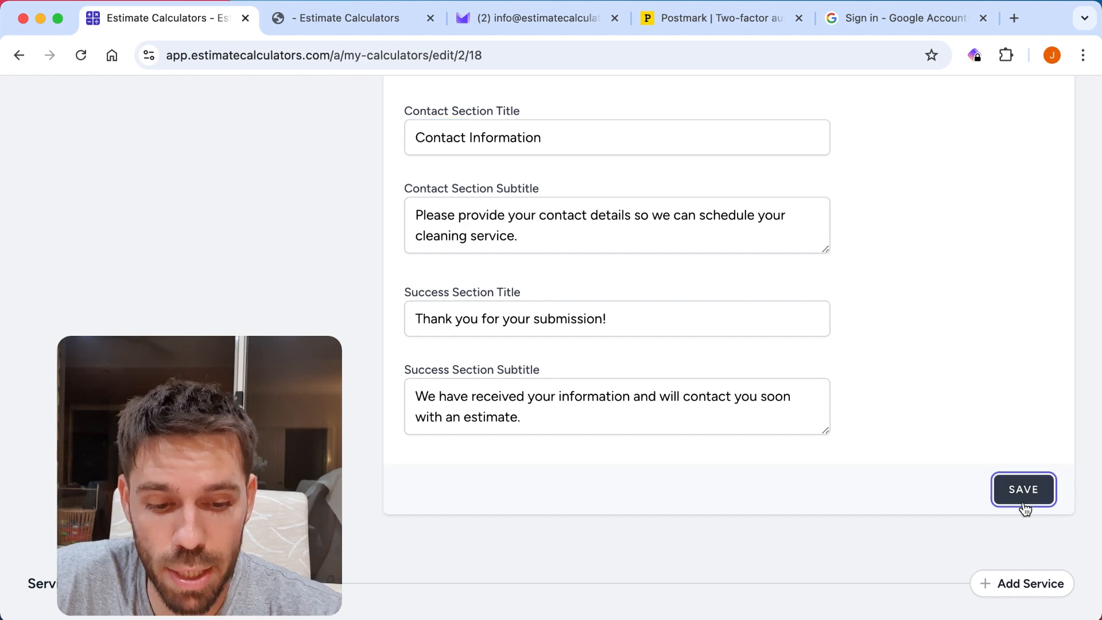
{"action": "left_click", "coordinate": [327, 20]}
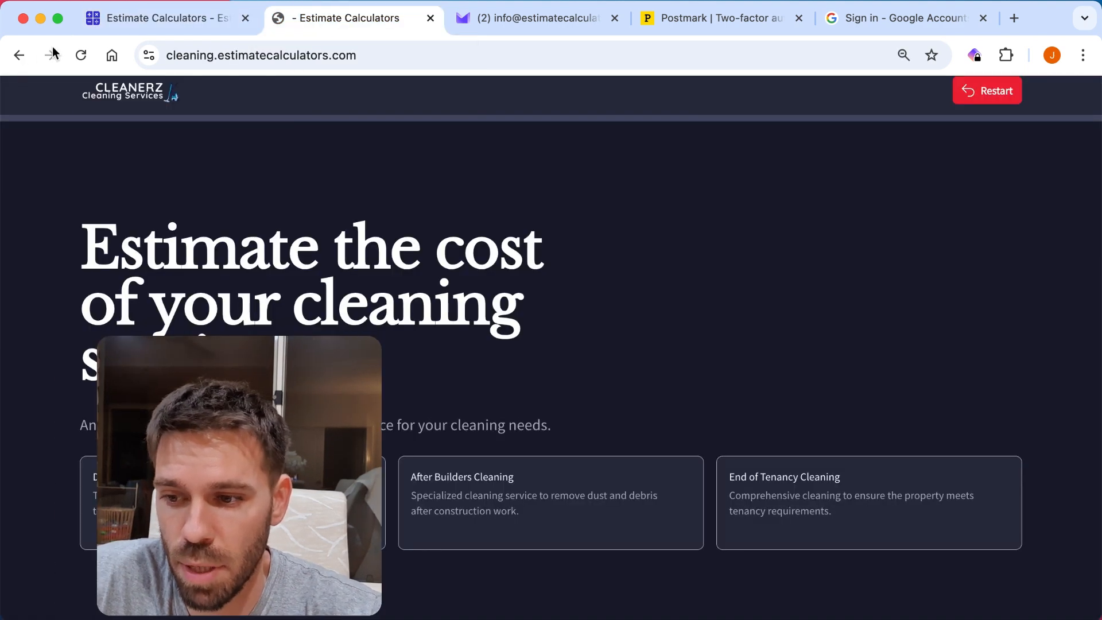
{"action": "left_click", "coordinate": [81, 55]}
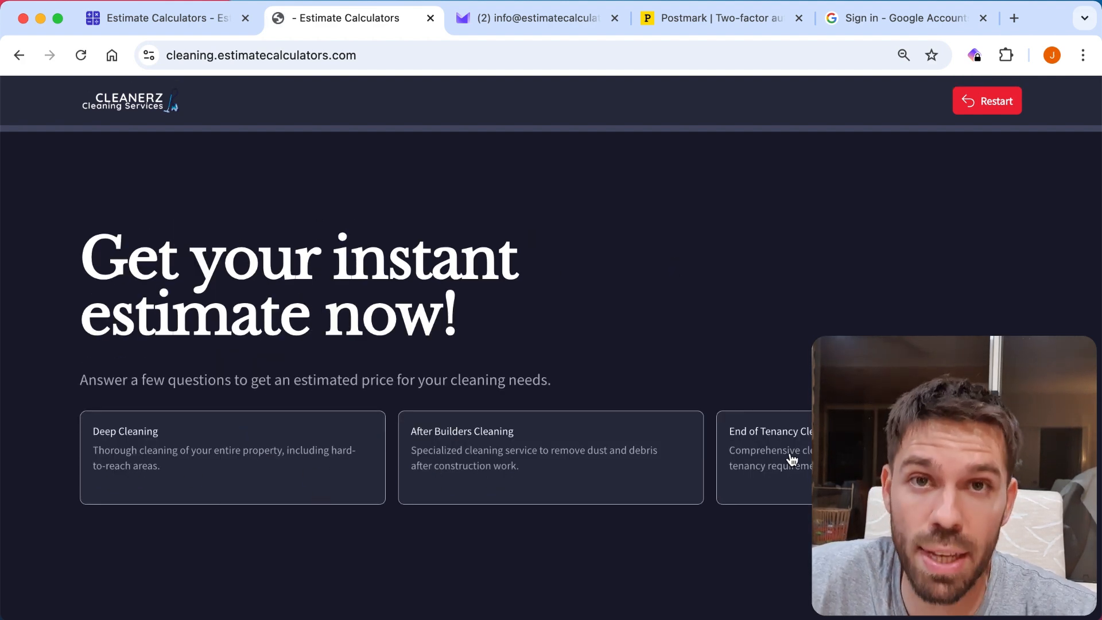
In the editor, select the Deep Cleaning service and its property size question to examine the answers and prices.
{"action": "left_click", "coordinate": [190, 16]}
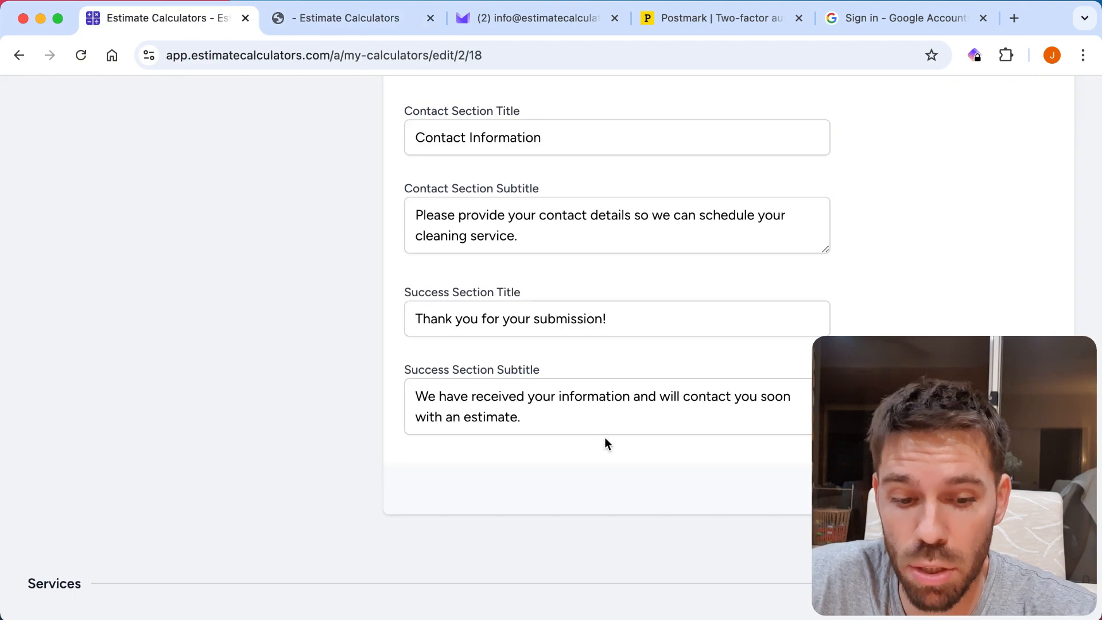
{"action": "scroll", "coordinate": [416, 294], "scroll_direction": "down", "scroll_amount": 6}
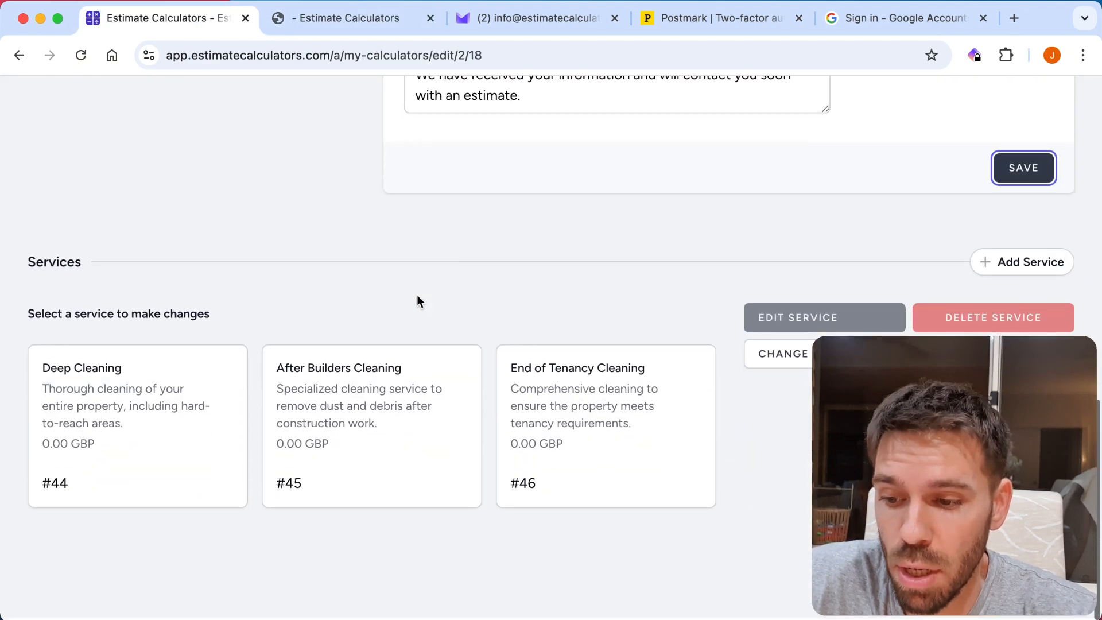
{"action": "scroll", "coordinate": [423, 215], "scroll_direction": "down", "scroll_amount": 1}
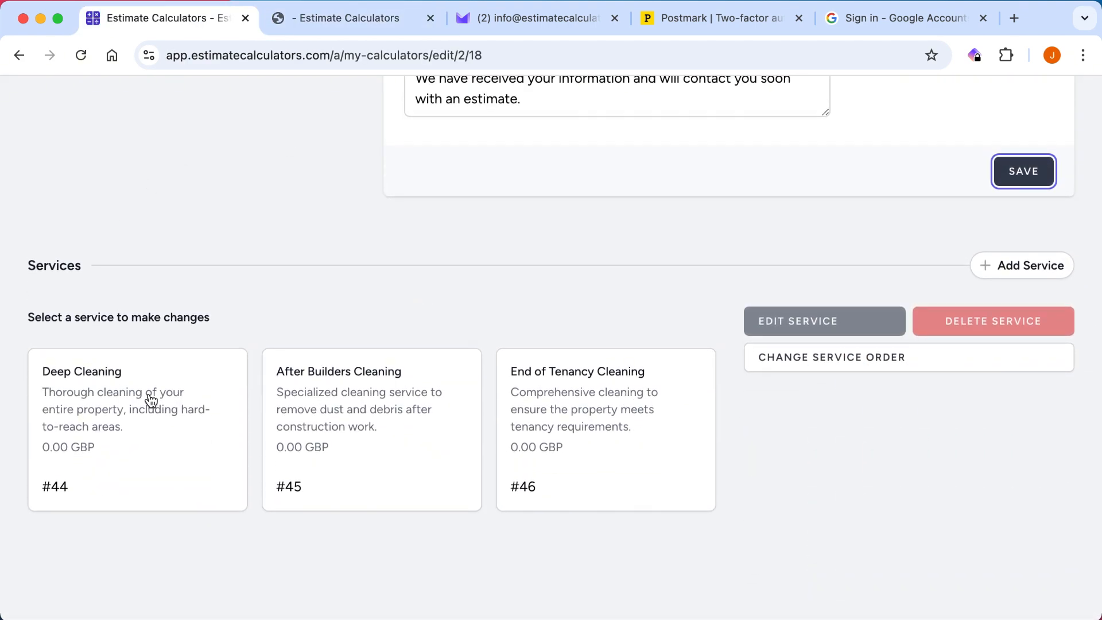
{"action": "left_click", "coordinate": [162, 429]}
{"action": "scroll", "coordinate": [278, 251], "scroll_direction": "down", "scroll_amount": 5}
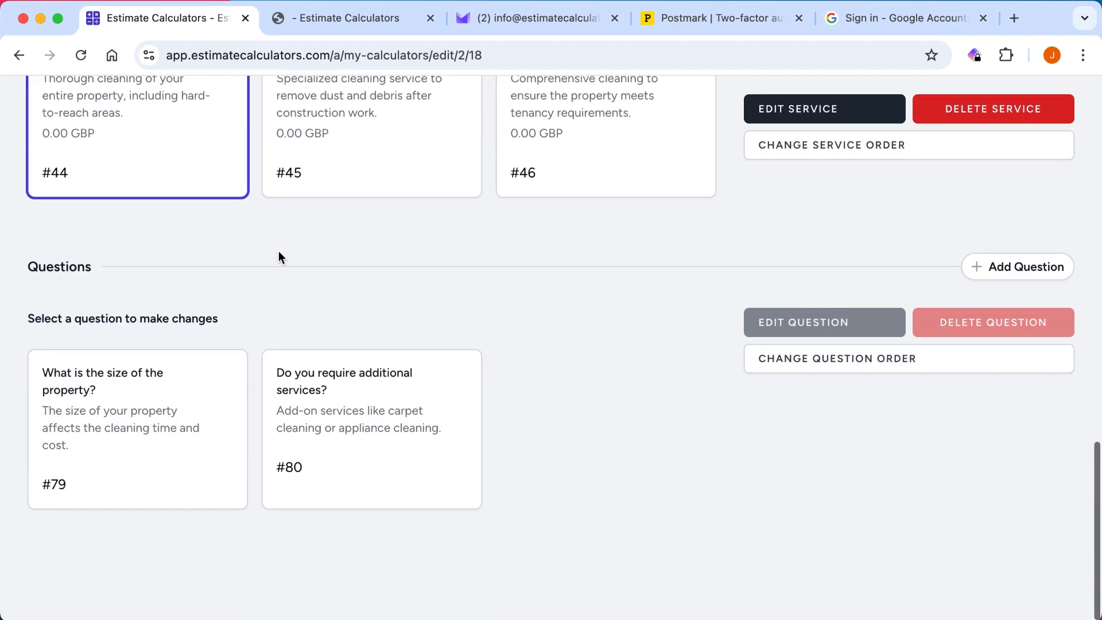
{"action": "left_click", "coordinate": [131, 406]}
{"action": "scroll", "coordinate": [131, 406], "scroll_direction": "down", "scroll_amount": 5}
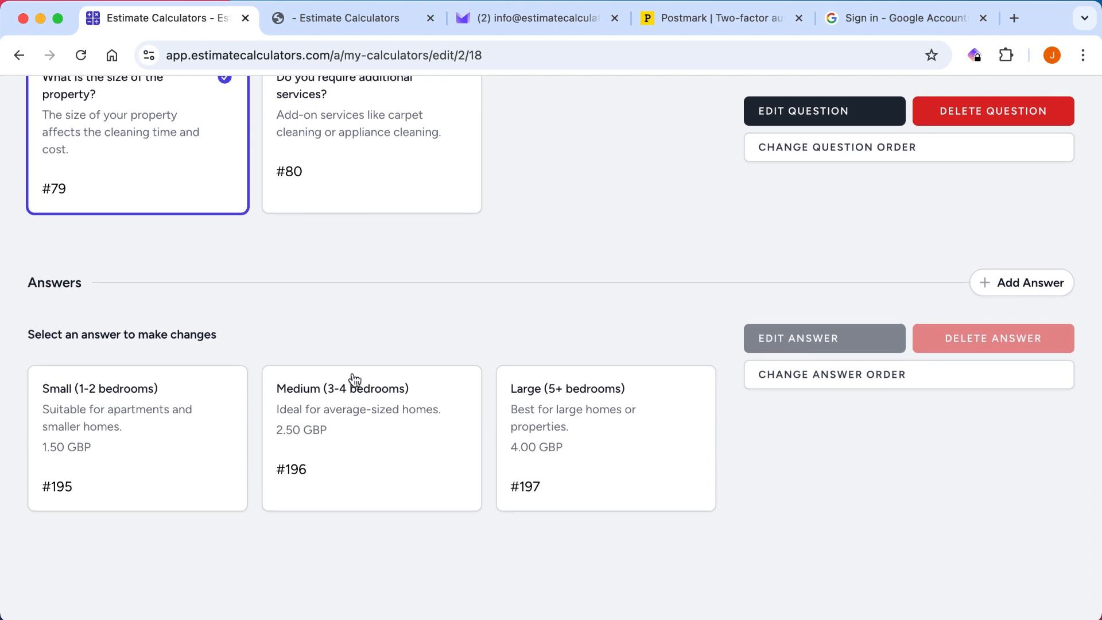
Select the After Builders Cleaning service and its "What type of work was done?" question to examine the answers.
{"action": "scroll", "coordinate": [269, 346], "scroll_direction": "up", "scroll_amount": 7}
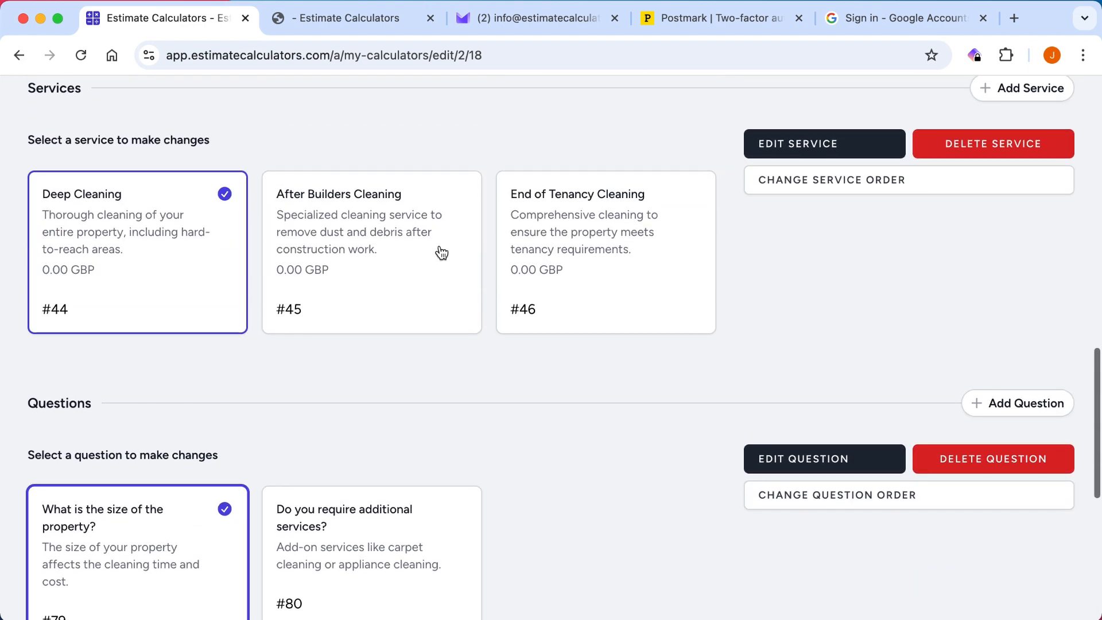
{"action": "left_click", "coordinate": [360, 199]}
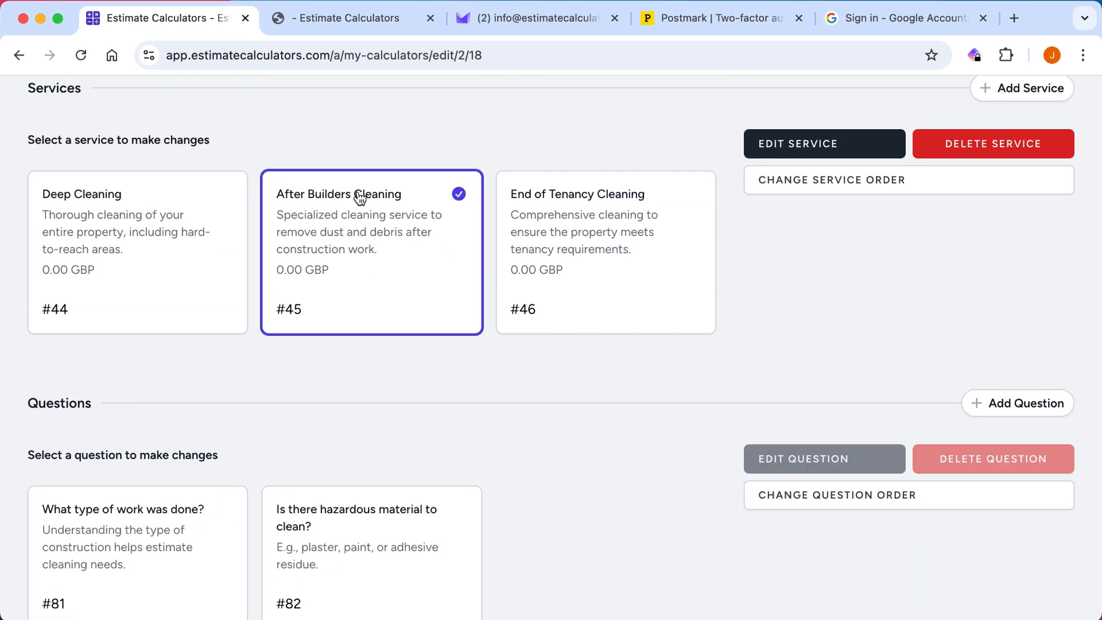
{"action": "scroll", "coordinate": [425, 301], "scroll_direction": "down", "scroll_amount": 2}
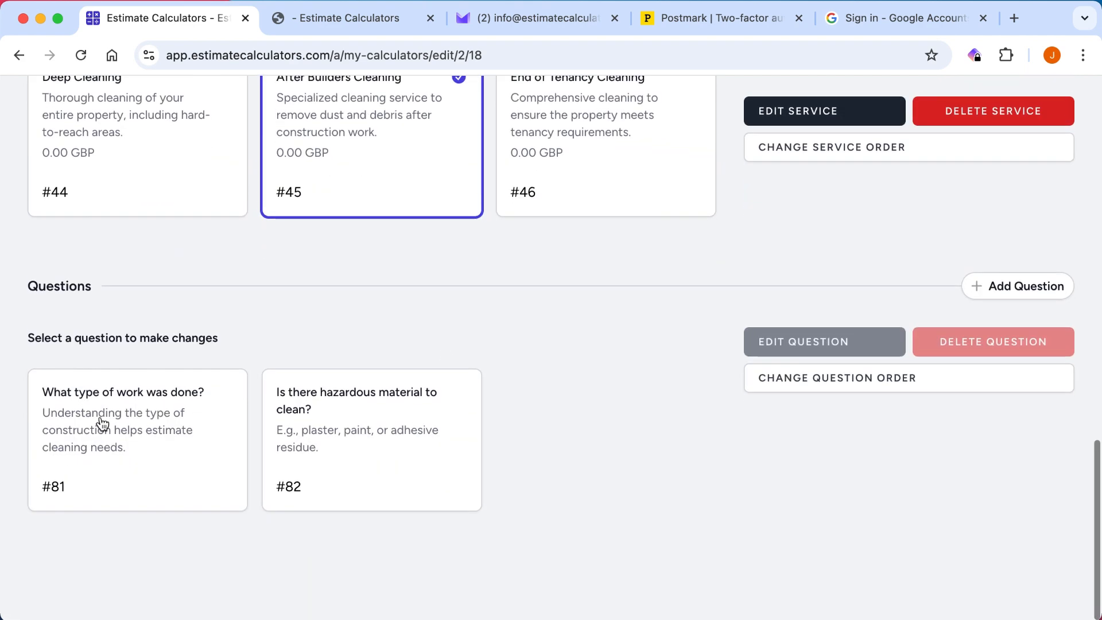
{"action": "left_click", "coordinate": [104, 424]}
{"action": "scroll", "coordinate": [203, 264], "scroll_direction": "down", "scroll_amount": 5}
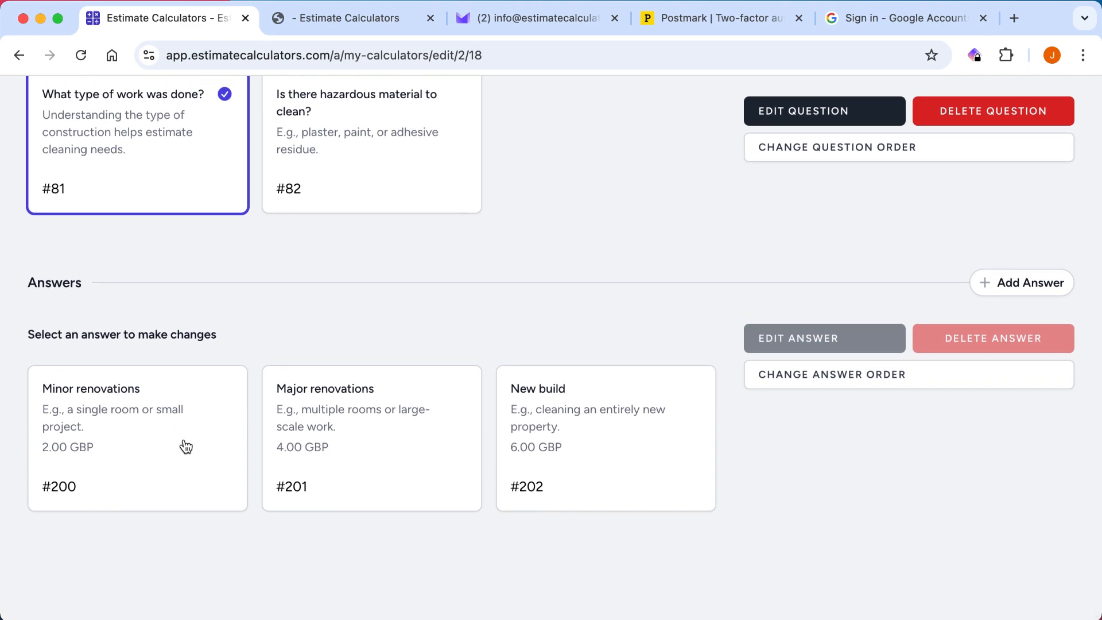
Check the service order on the live calculator, and move Deep Cleaning below End of Tenancy Cleaning in the editor's service order.
{"action": "scroll", "coordinate": [123, 422], "scroll_direction": "up", "scroll_amount": 9}
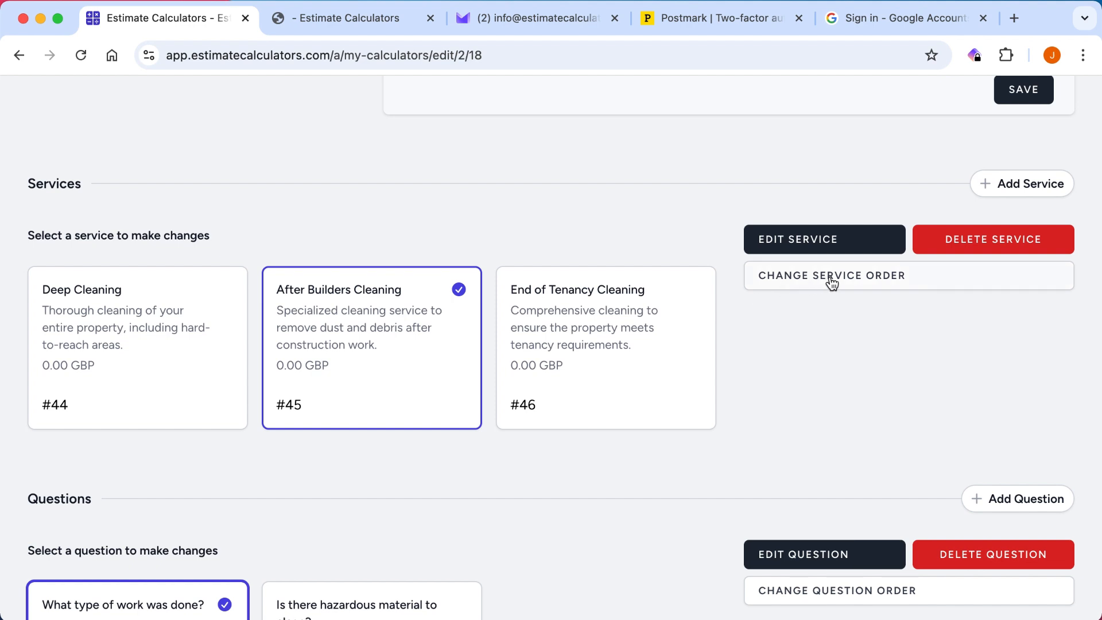
{"action": "left_click", "coordinate": [328, 16]}
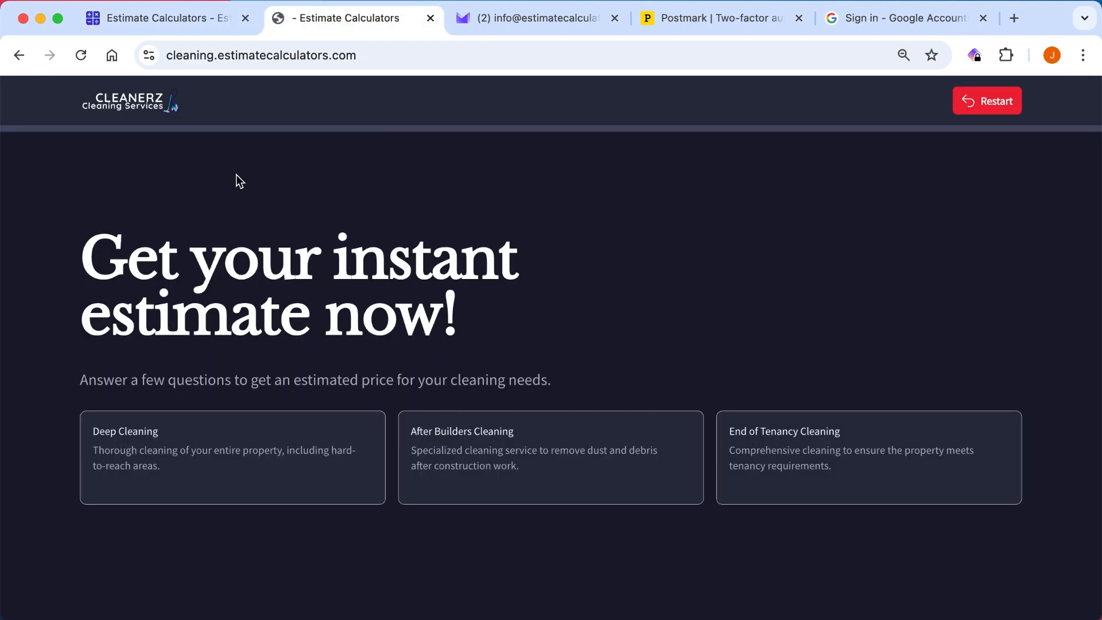
{"action": "left_click", "coordinate": [161, 18]}
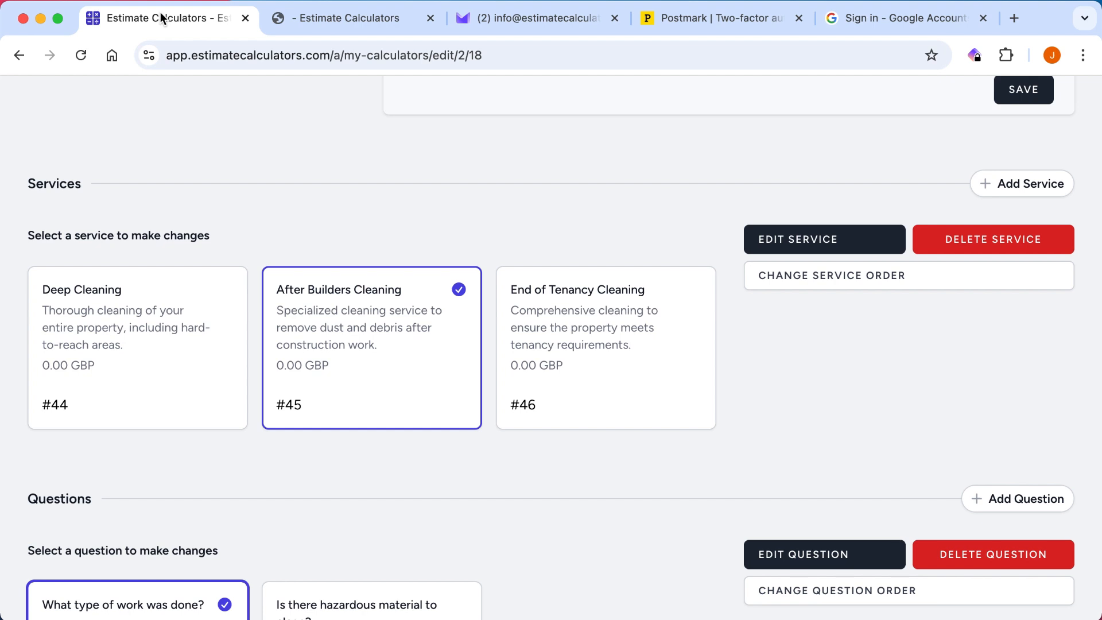
{"action": "left_click", "coordinate": [907, 278]}
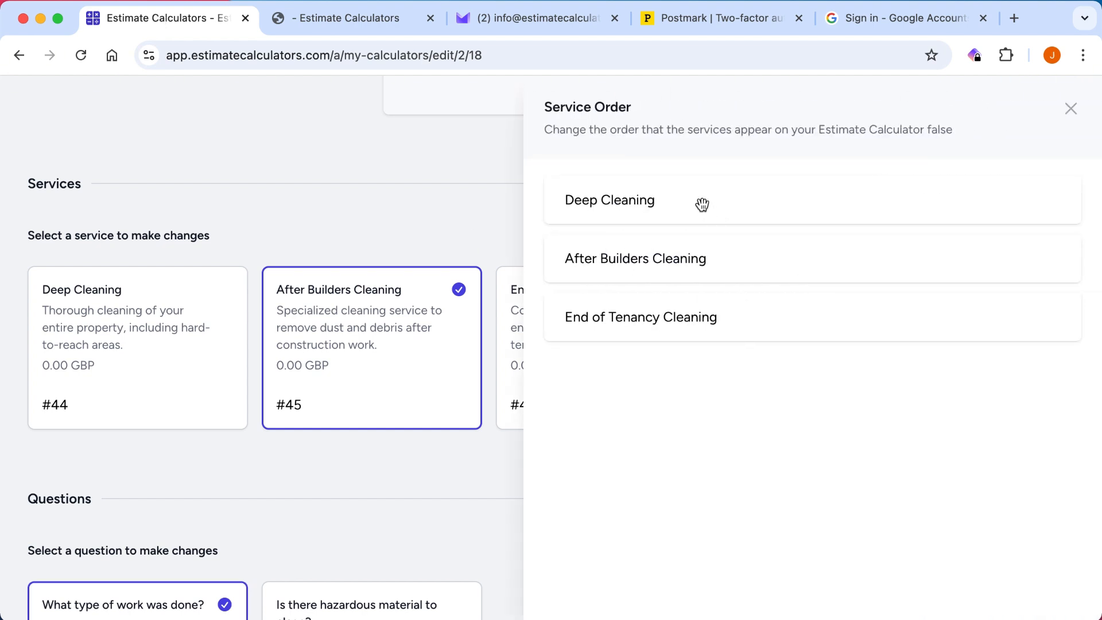
{"action": "left_click_drag", "start_coordinate": [703, 205], "coordinate": [705, 319]}
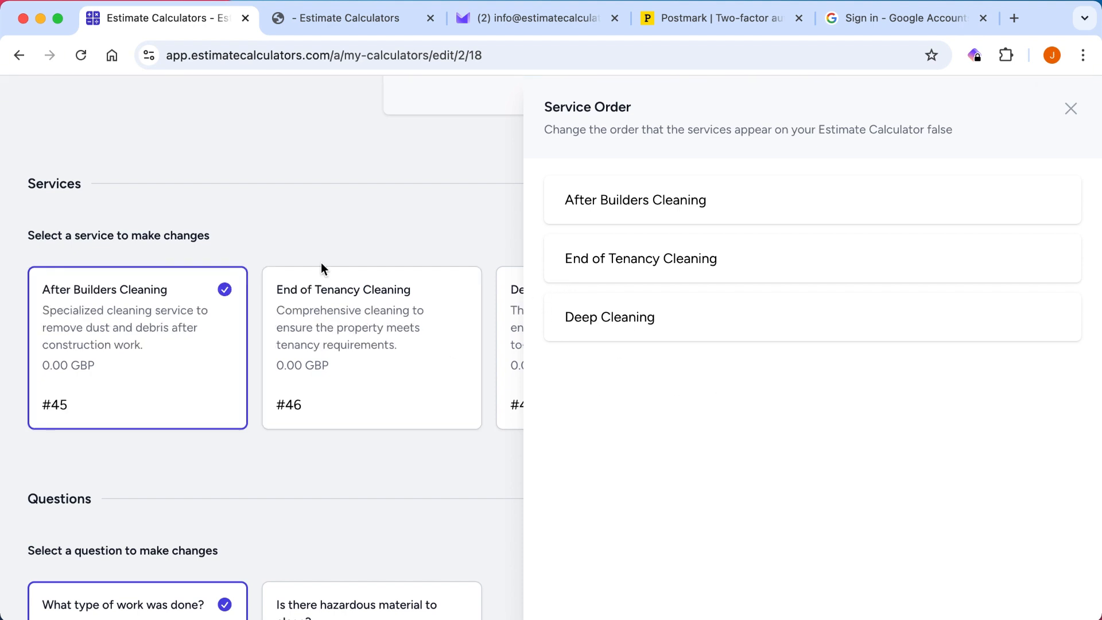
Check the new service order on the live calculator, and return to the editor to close the service order settings.
{"action": "left_click", "coordinate": [346, 20]}
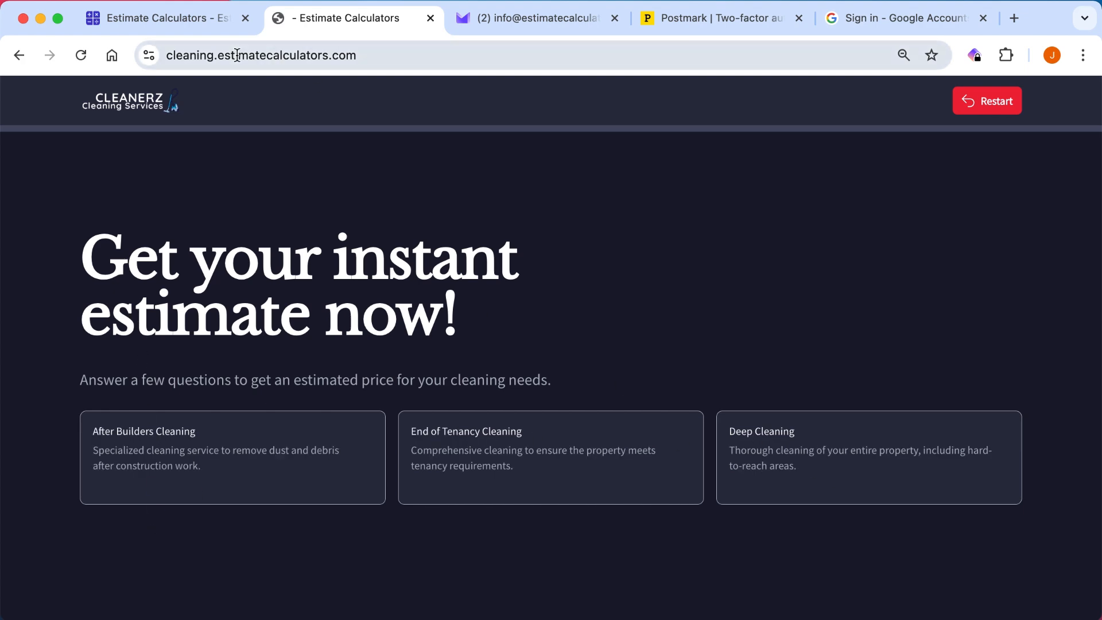
{"action": "left_click", "coordinate": [198, 18]}
{"action": "left_click", "coordinate": [402, 222]}
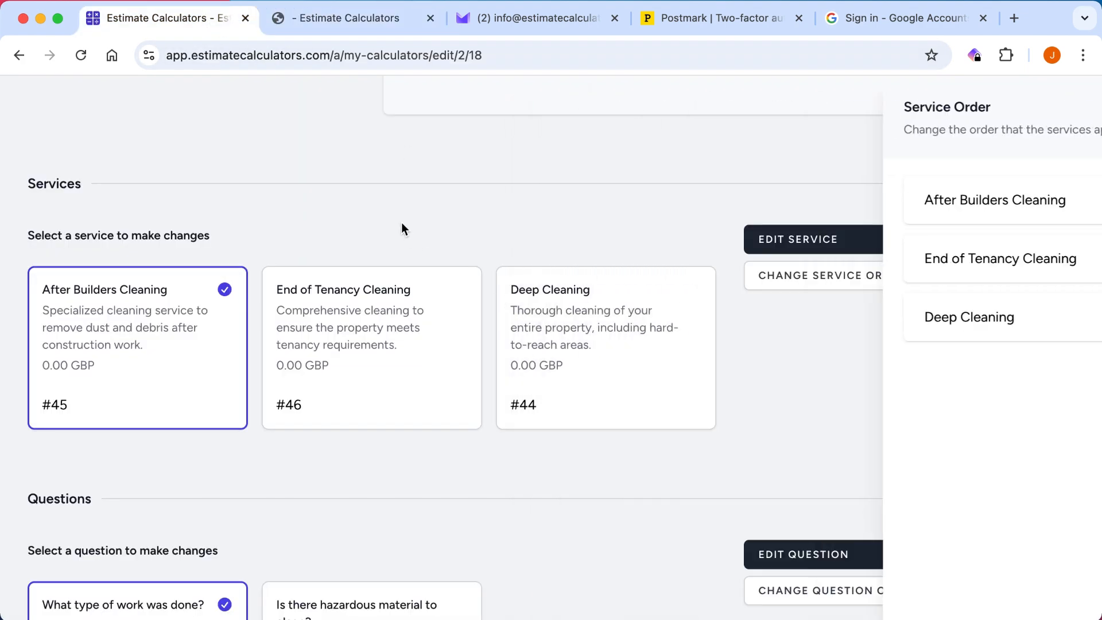
Move the question "What type of work was done?" below "Is there hazardous material to clean?" in the question order.
{"action": "scroll", "coordinate": [431, 115], "scroll_direction": "down", "scroll_amount": 8}
{"action": "scroll", "coordinate": [746, 241], "scroll_direction": "up", "scroll_amount": 2}
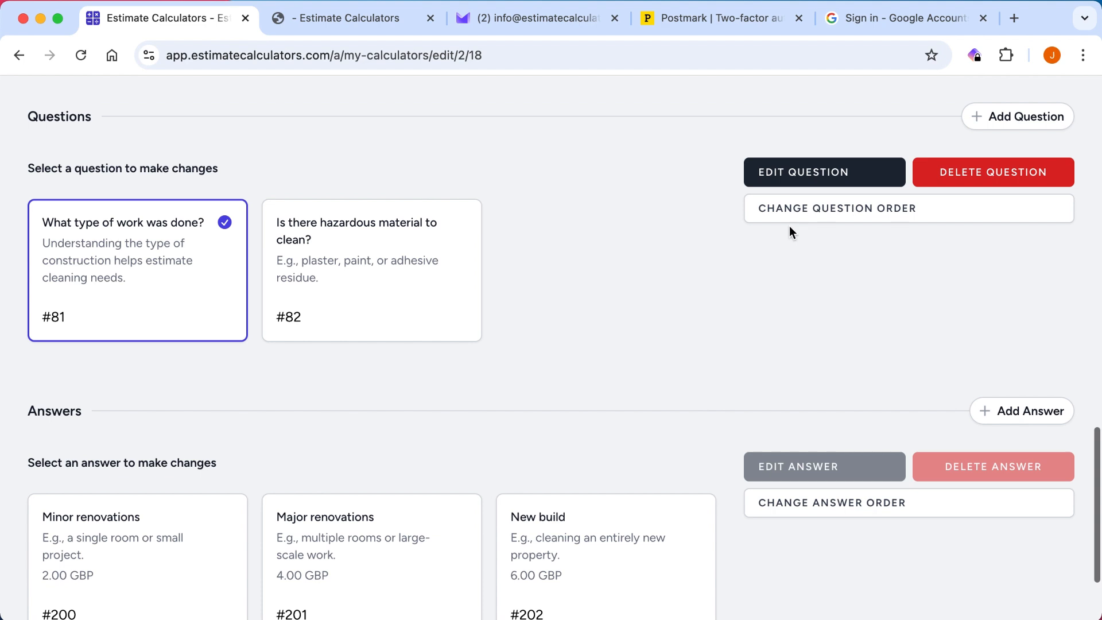
{"action": "left_click", "coordinate": [824, 210]}
{"action": "left_click_drag", "start_coordinate": [714, 211], "coordinate": [713, 261]}
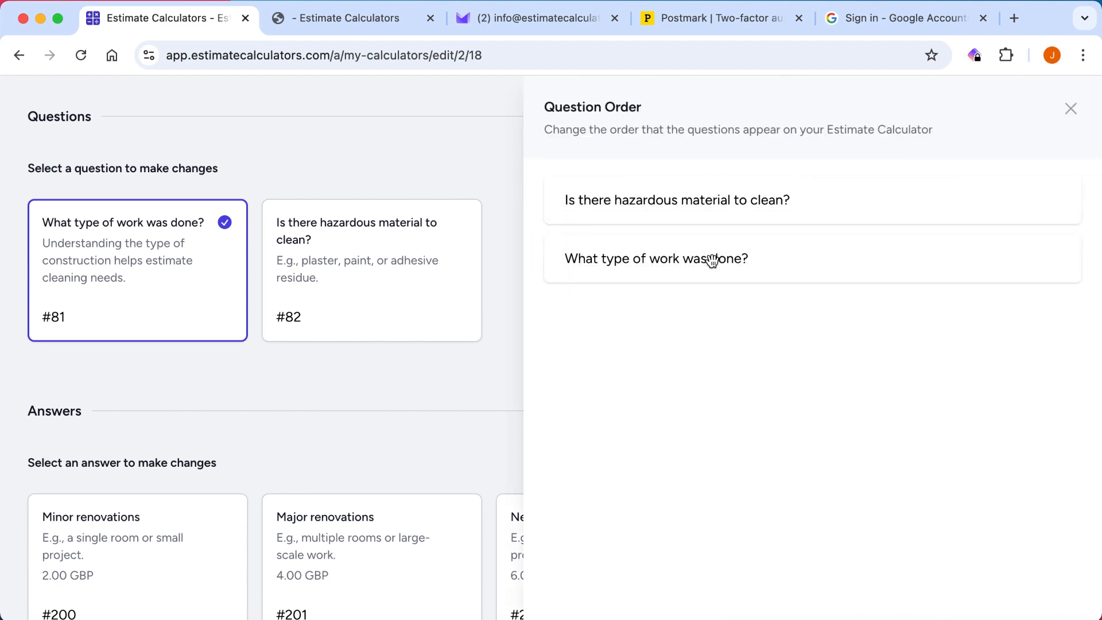
{"action": "left_click", "coordinate": [407, 161]}
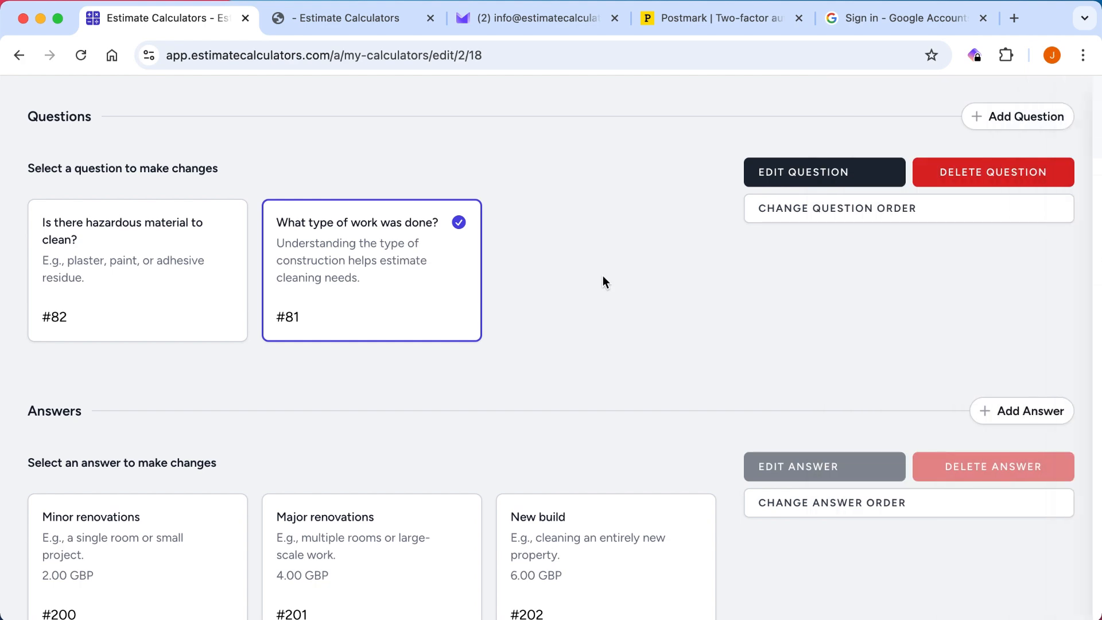
Set the After Builders Cleaning service's amount to 15000 (150.00 GBP), save it, and reopen the service details to check them.
{"action": "scroll", "coordinate": [603, 281], "scroll_direction": "down", "scroll_amount": 3}
{"action": "scroll", "coordinate": [391, 363], "scroll_direction": "up", "scroll_amount": 13}
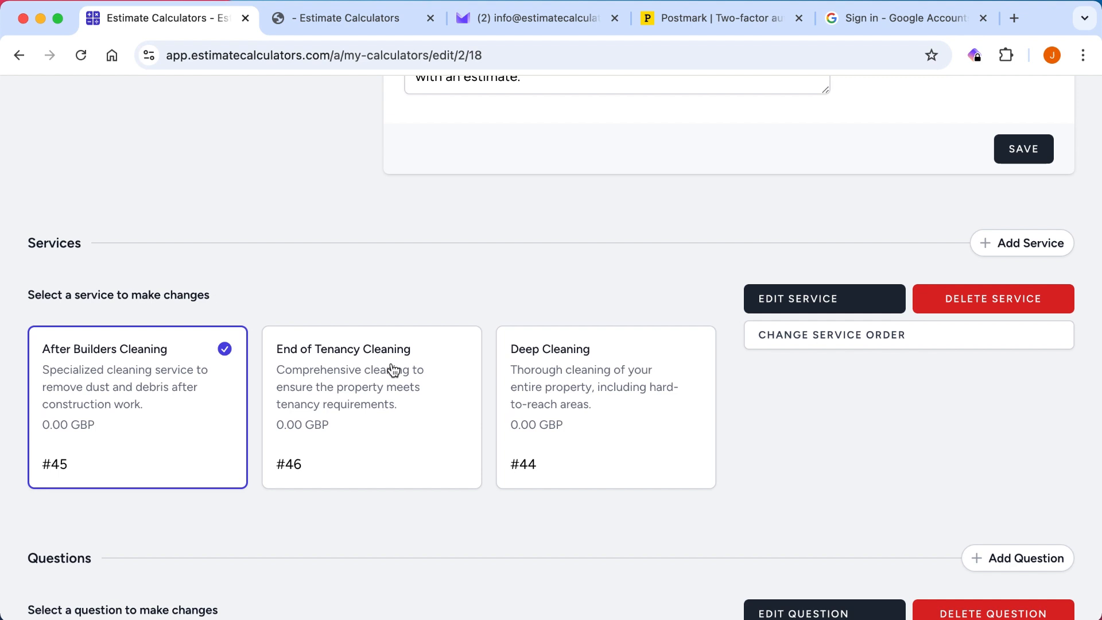
{"action": "scroll", "coordinate": [393, 369], "scroll_direction": "up", "scroll_amount": 2}
{"action": "scroll", "coordinate": [394, 369], "scroll_direction": "down", "scroll_amount": 3}
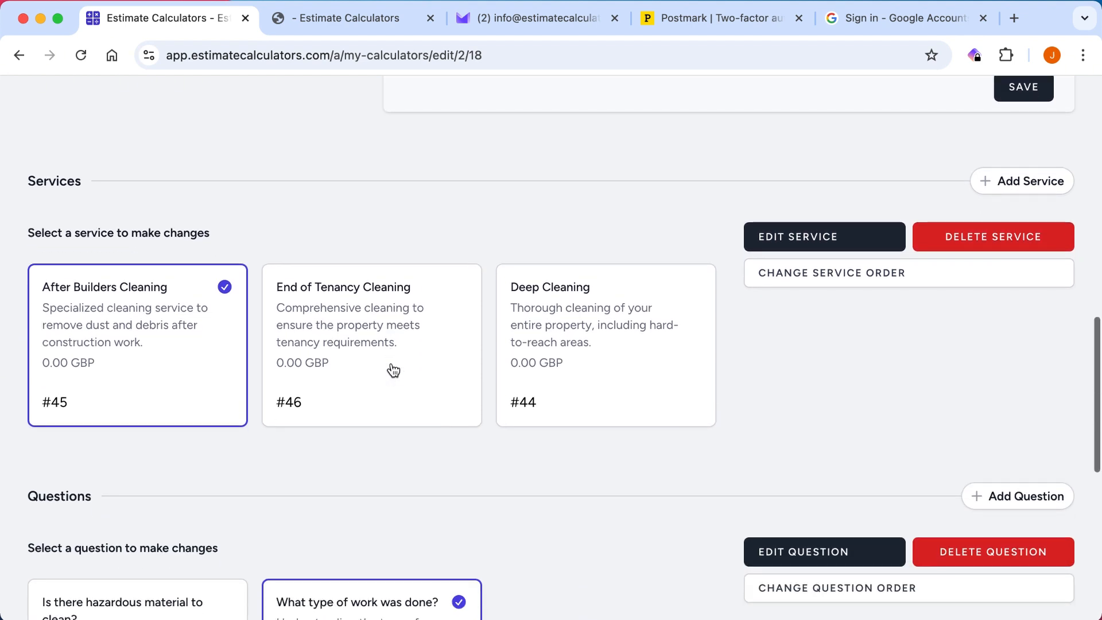
{"action": "scroll", "coordinate": [116, 356], "scroll_direction": "down", "scroll_amount": 1}
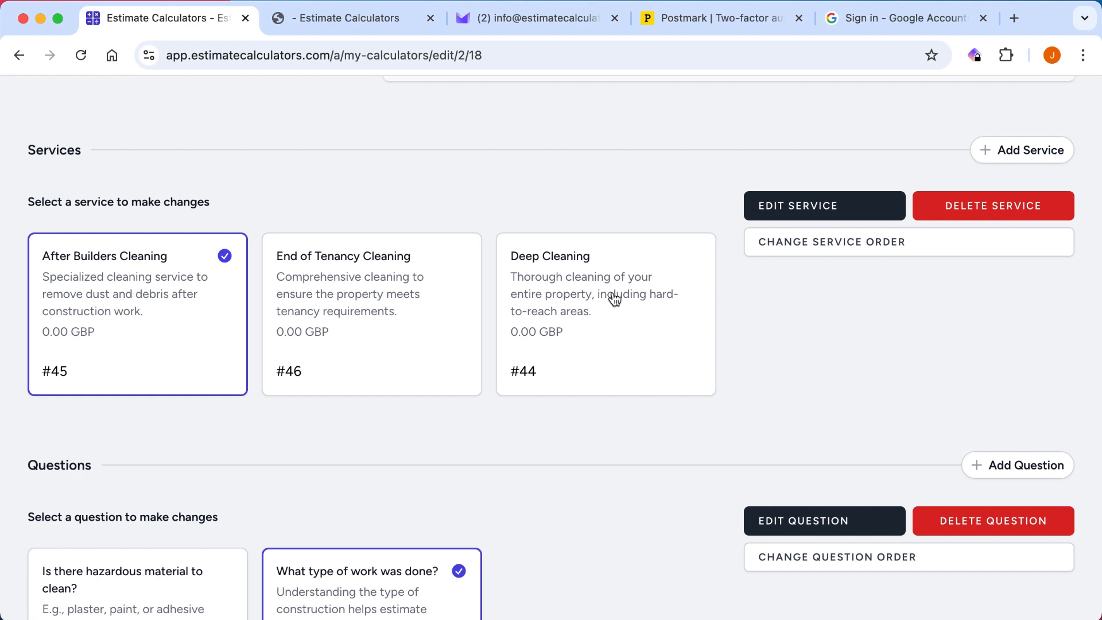
{"action": "left_click", "coordinate": [812, 211]}
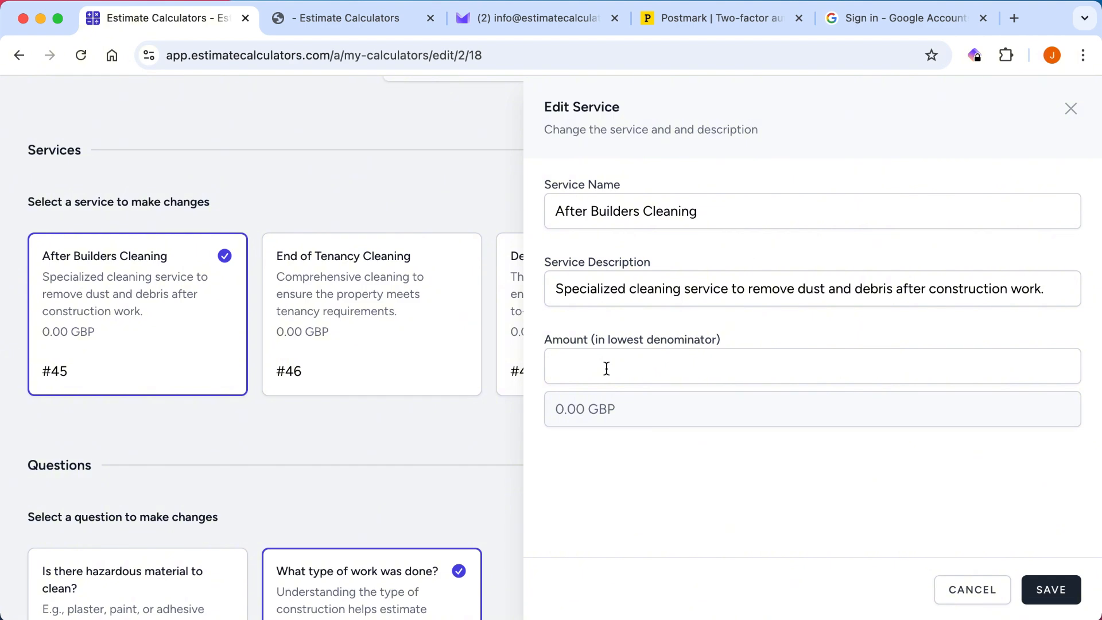
{"action": "left_click", "coordinate": [607, 368]}
{"action": "type", "text": "1"}
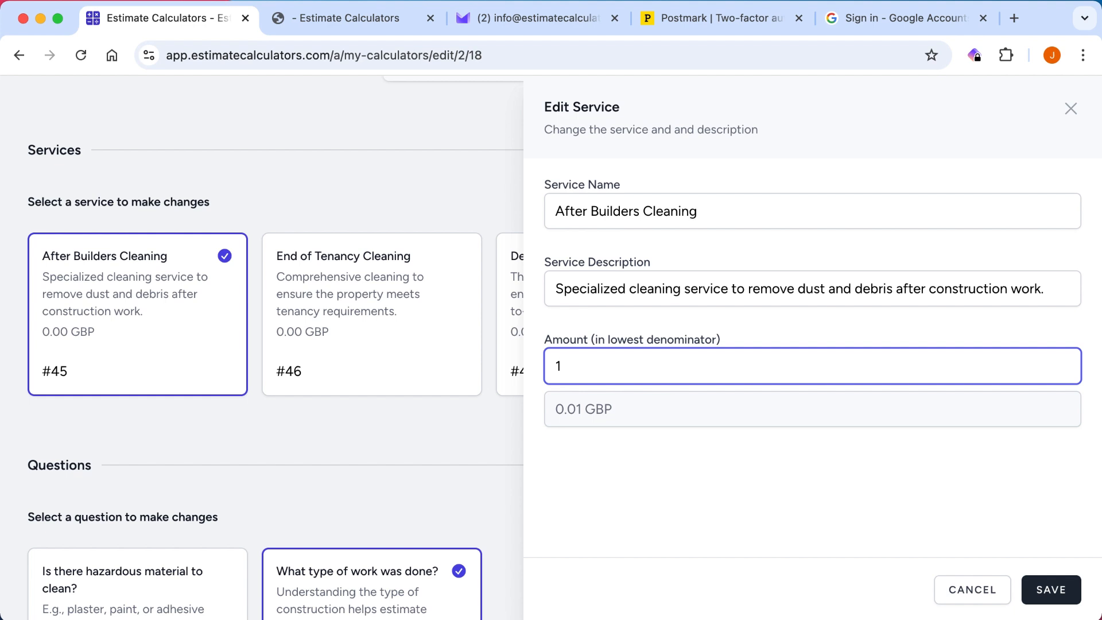
{"action": "type", "text": "5"}
{"action": "type", "text": "000"}
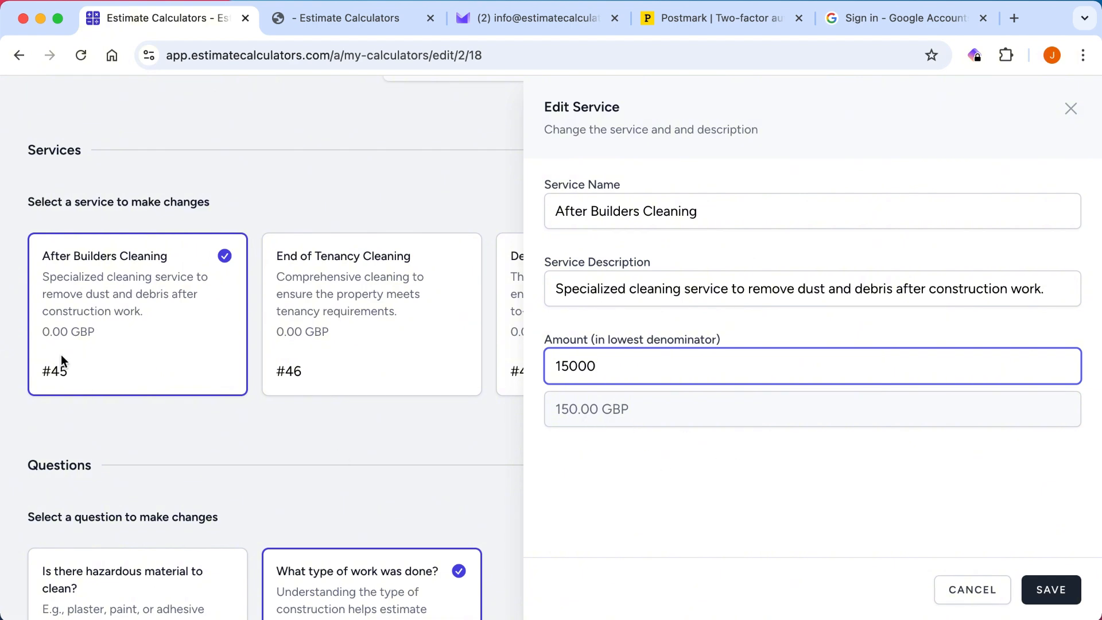
{"action": "left_click", "coordinate": [1051, 589]}
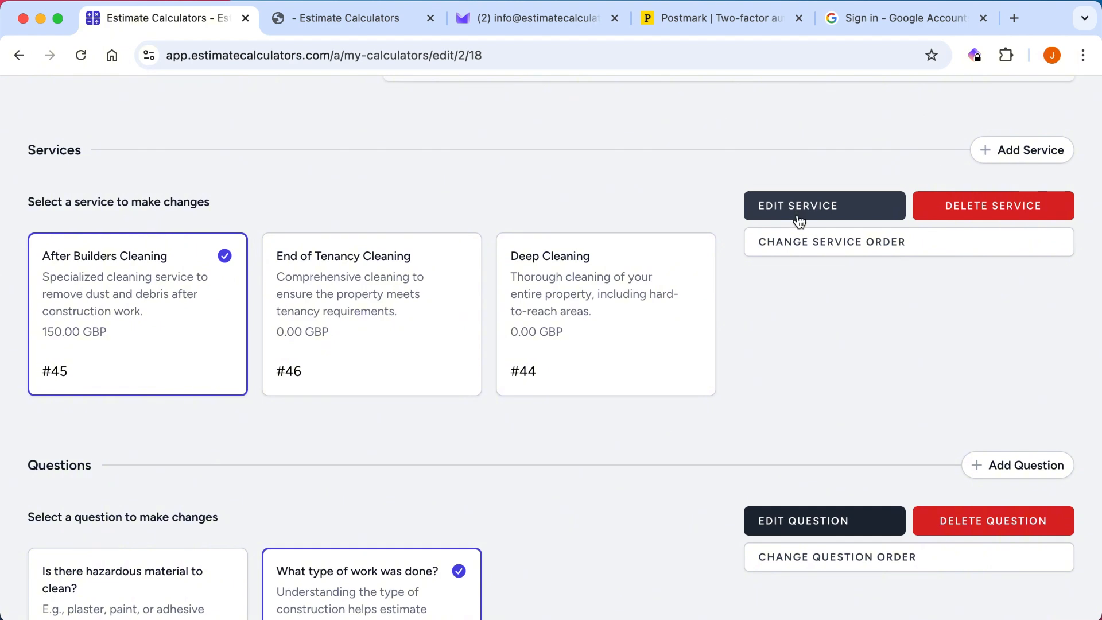
{"action": "left_click", "coordinate": [825, 212]}
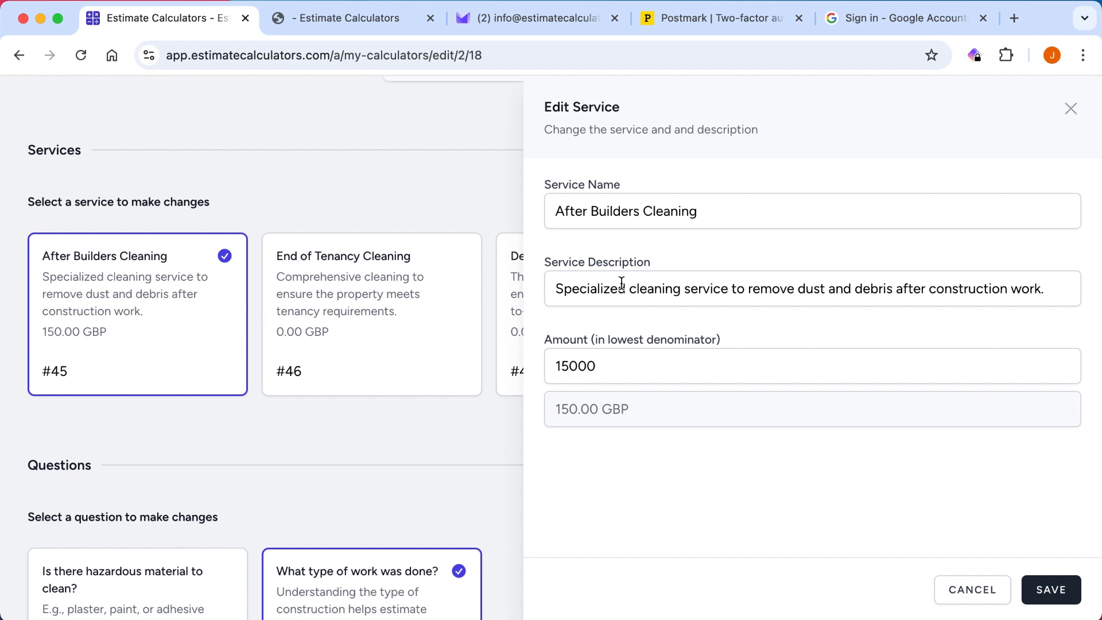
{"action": "left_click", "coordinate": [971, 587]}
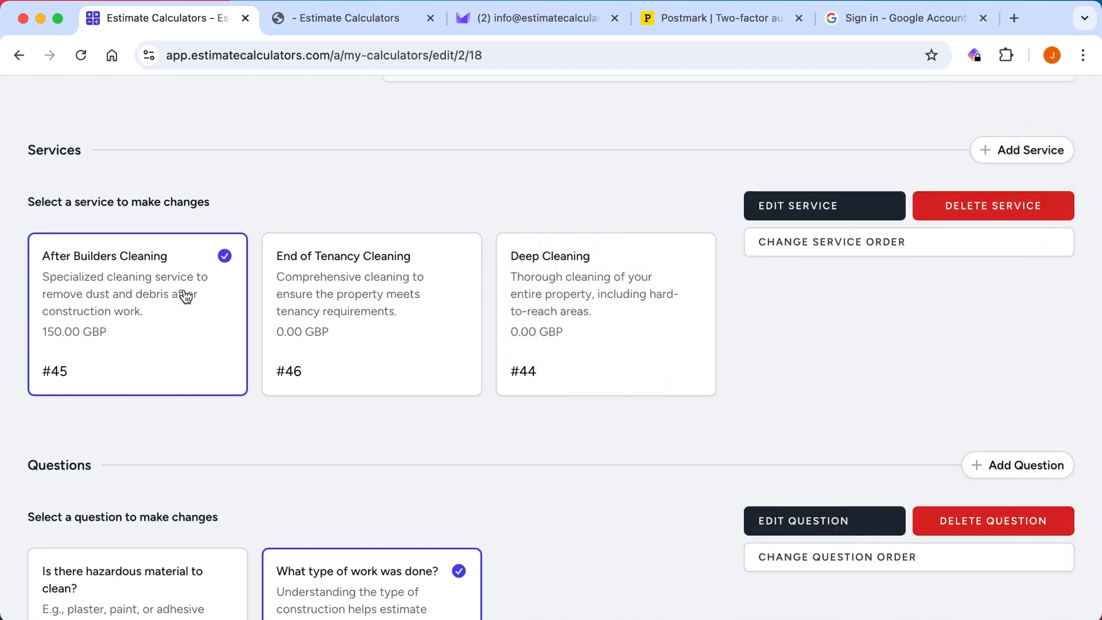
For the hazardous material question, set the Yes answer's amount to 10000 (100.00 GBP) and save it.
{"action": "scroll", "coordinate": [183, 296], "scroll_direction": "down", "scroll_amount": 5}
{"action": "left_click", "coordinate": [140, 346]}
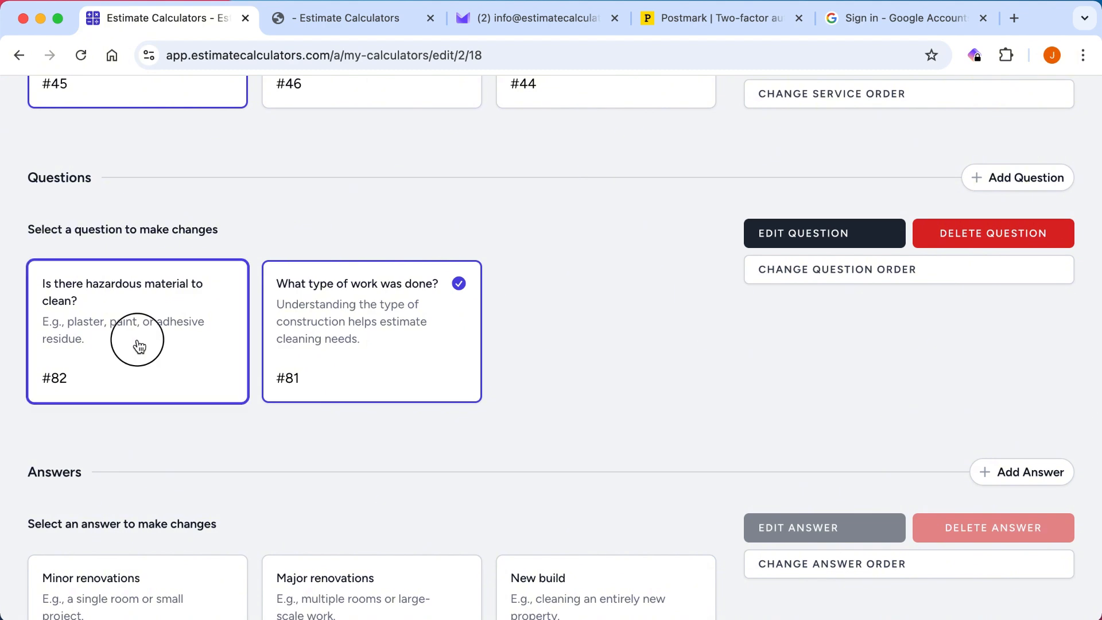
{"action": "scroll", "coordinate": [203, 196], "scroll_direction": "down", "scroll_amount": 1}
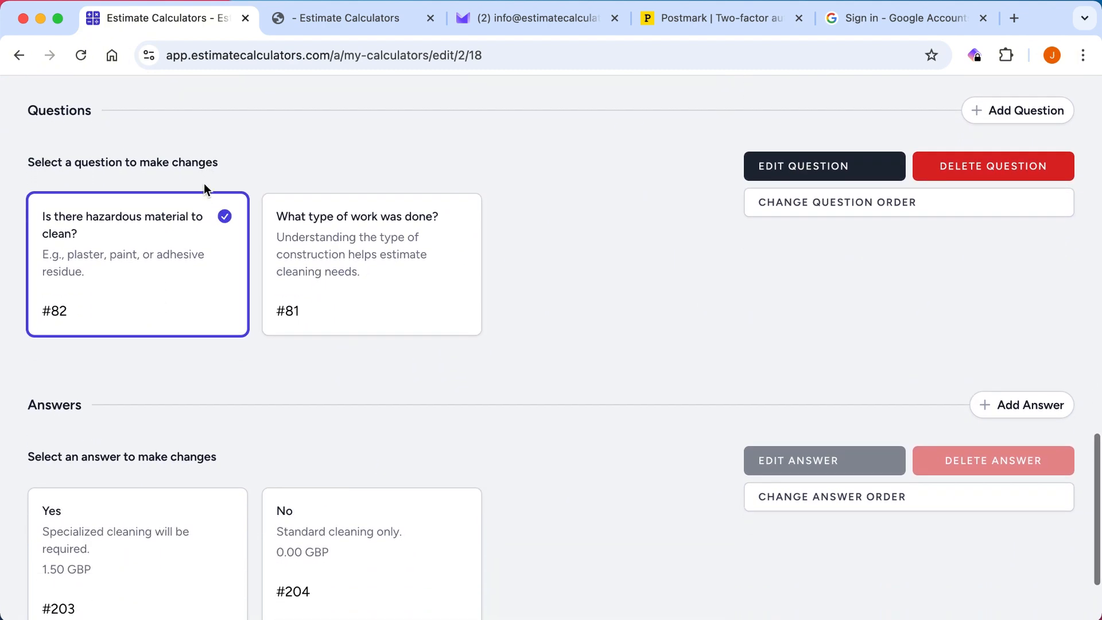
{"action": "scroll", "coordinate": [219, 152], "scroll_direction": "down", "scroll_amount": 2}
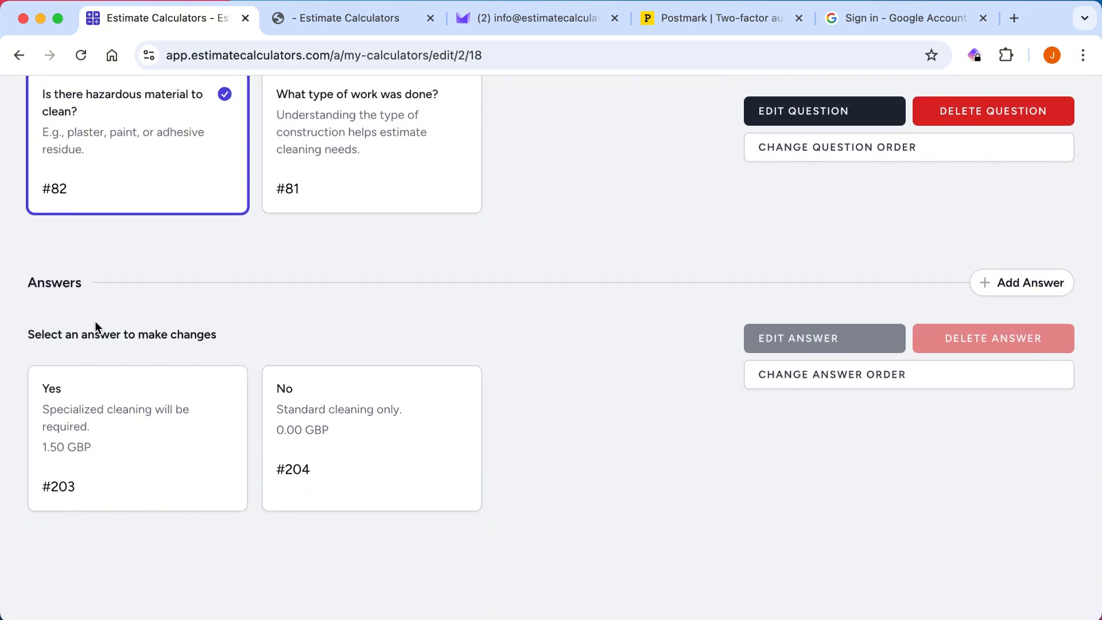
{"action": "scroll", "coordinate": [76, 193], "scroll_direction": "up", "scroll_amount": 2}
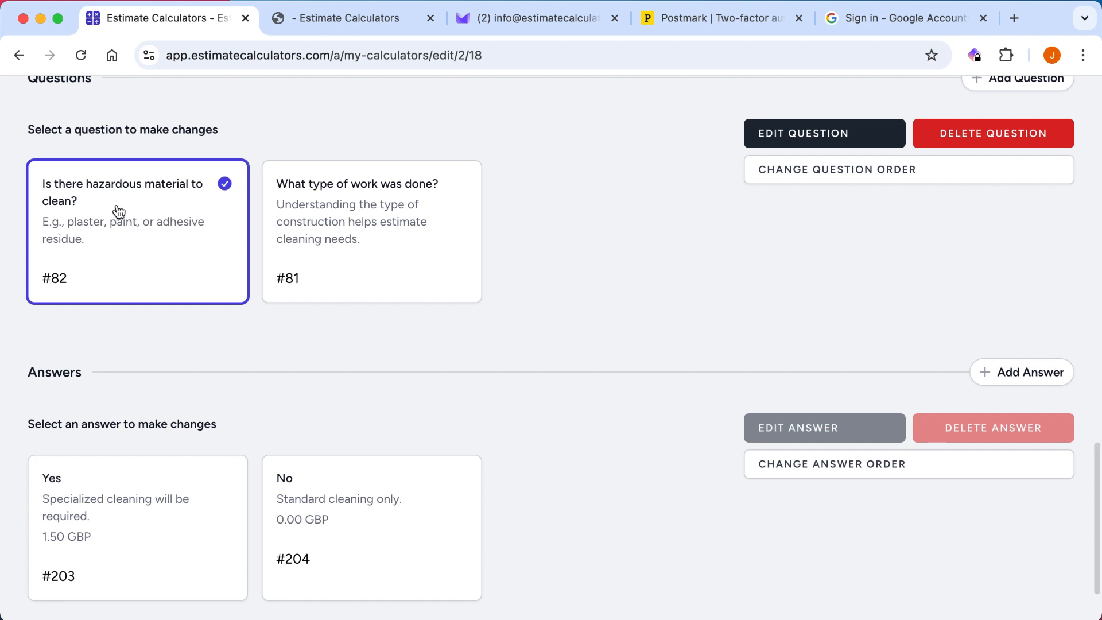
{"action": "scroll", "coordinate": [191, 208], "scroll_direction": "down", "scroll_amount": 2}
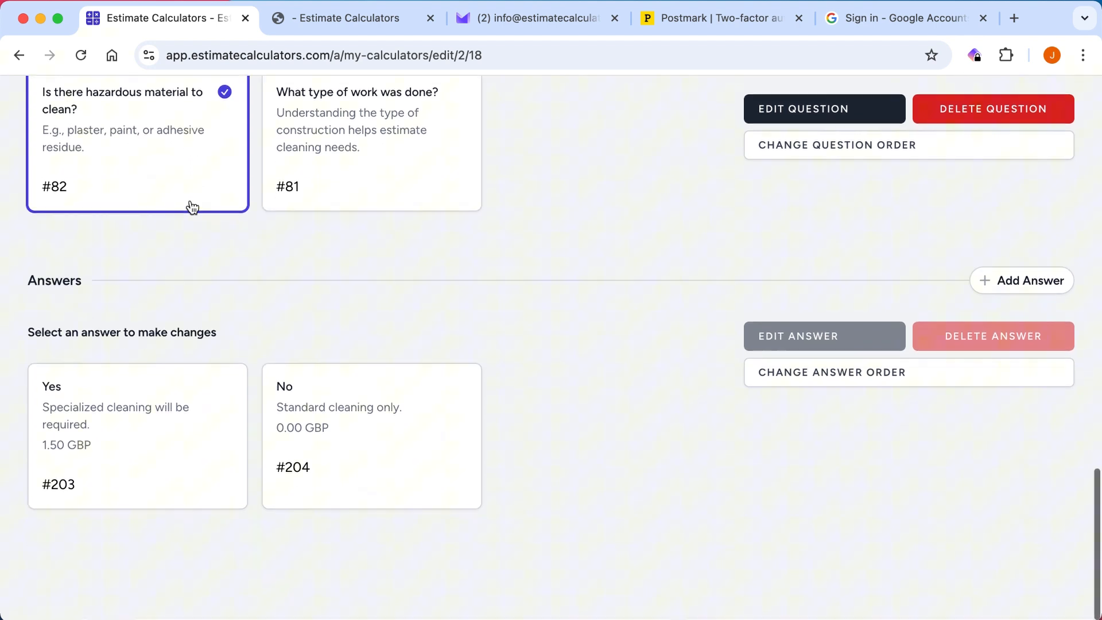
{"action": "left_click", "coordinate": [123, 425]}
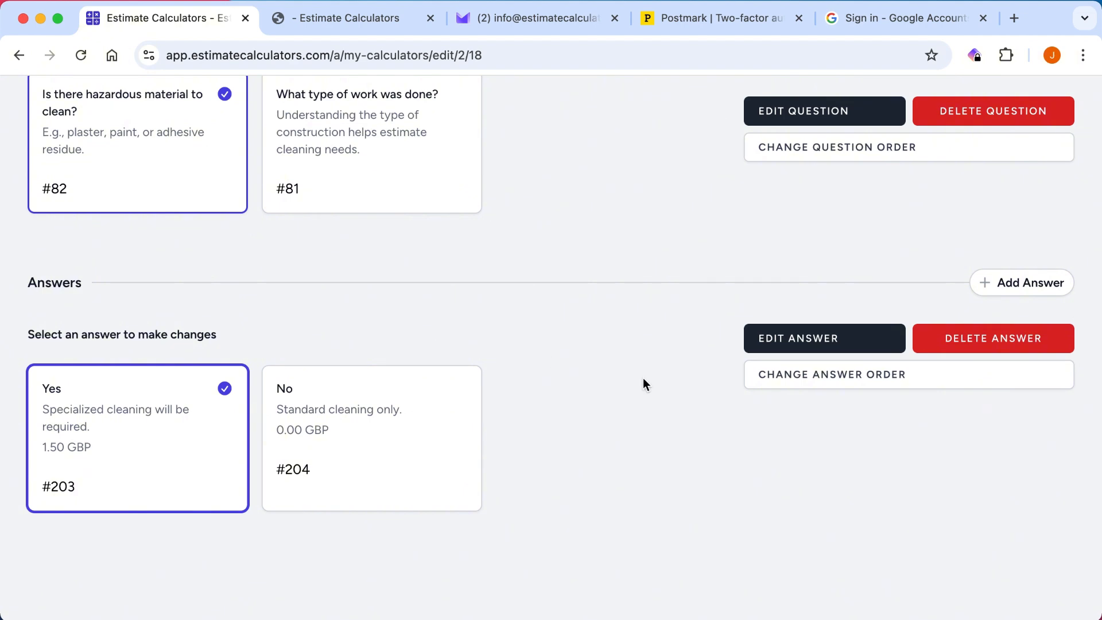
{"action": "left_click", "coordinate": [805, 343]}
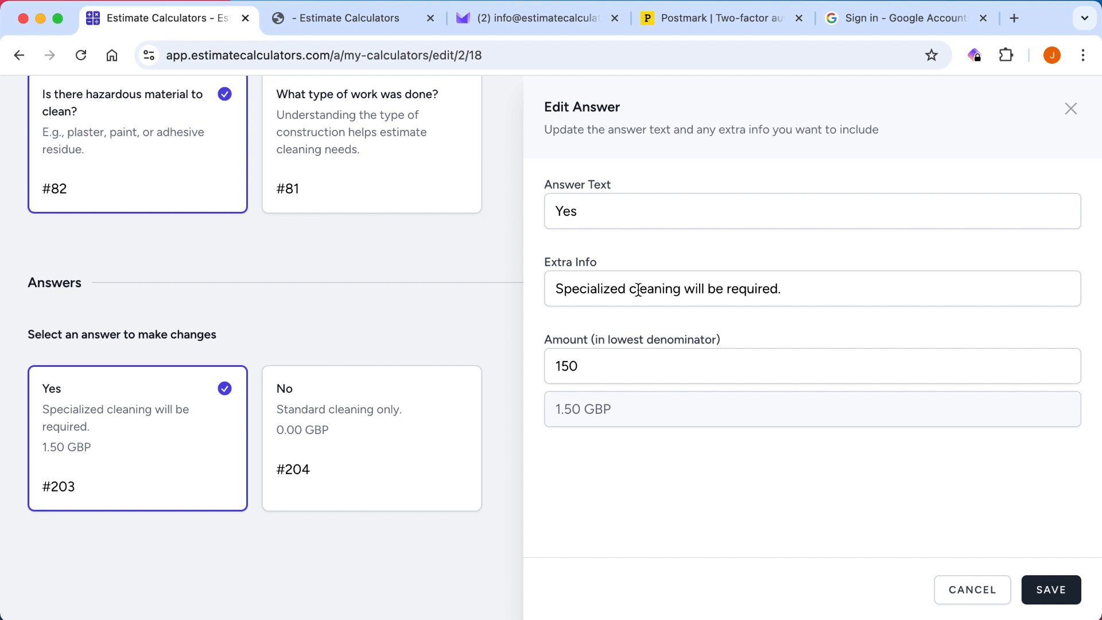
{"action": "double_click", "coordinate": [564, 365]}
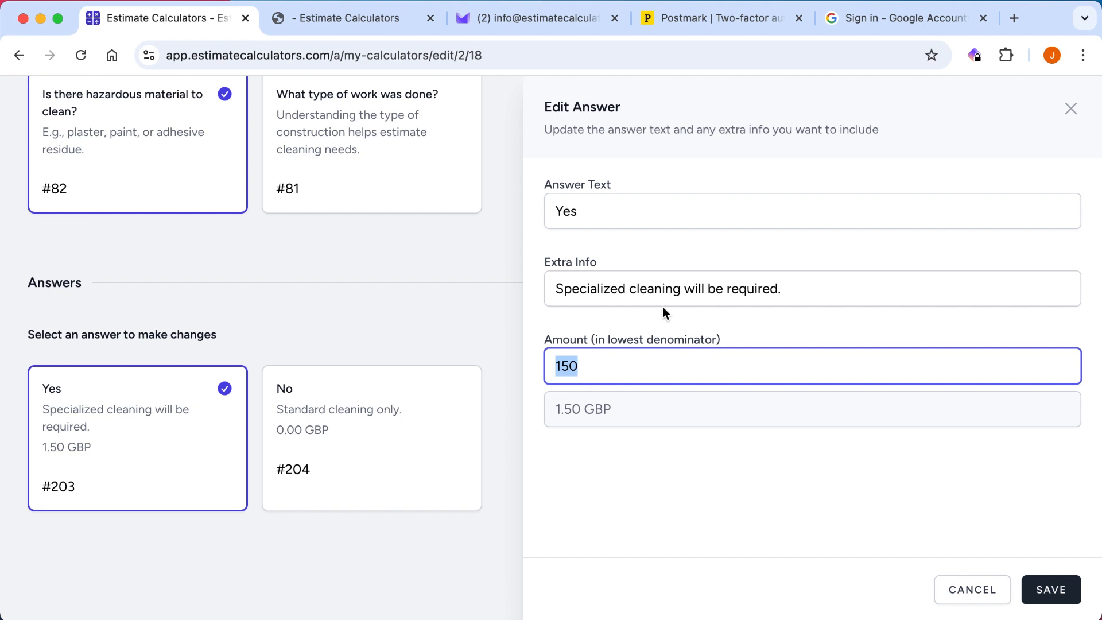
{"action": "type", "text": "10"}
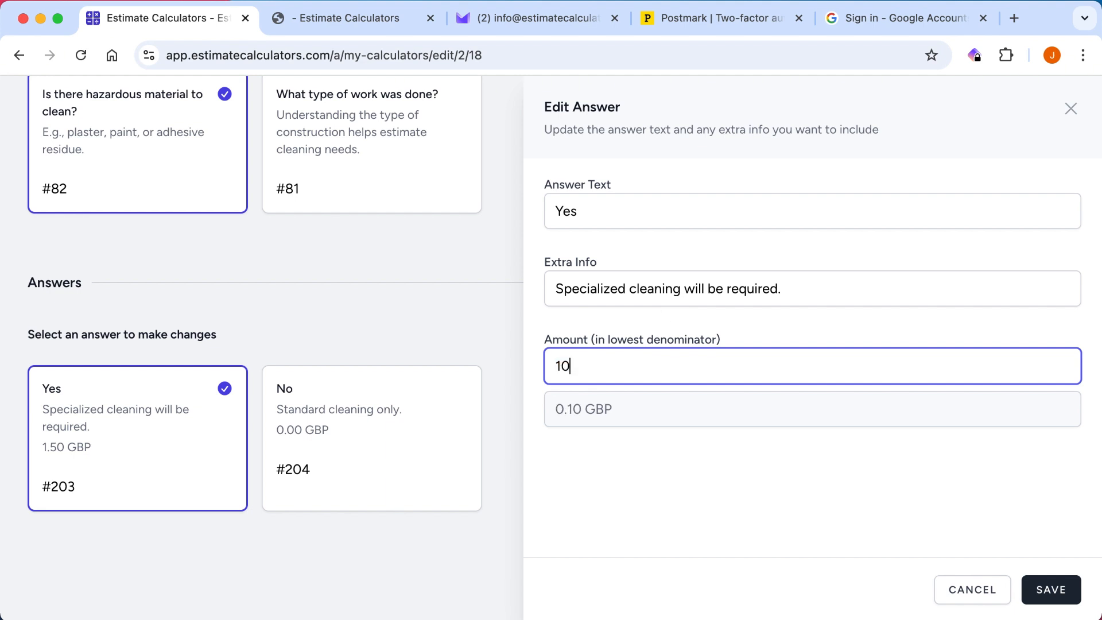
{"action": "type", "text": "000"}
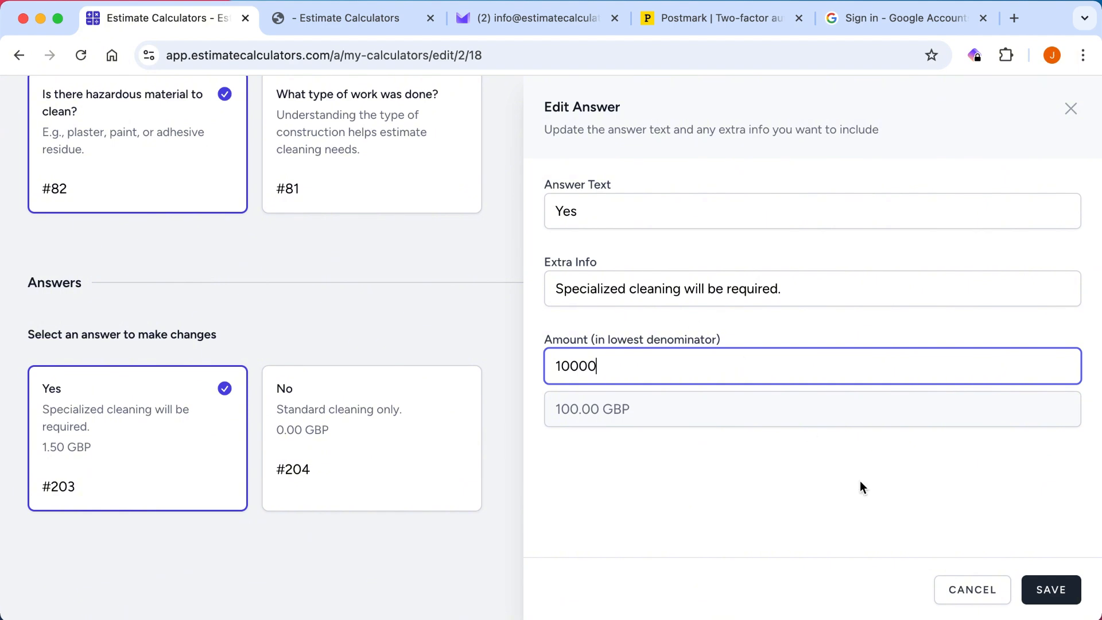
{"action": "left_click", "coordinate": [1051, 591]}
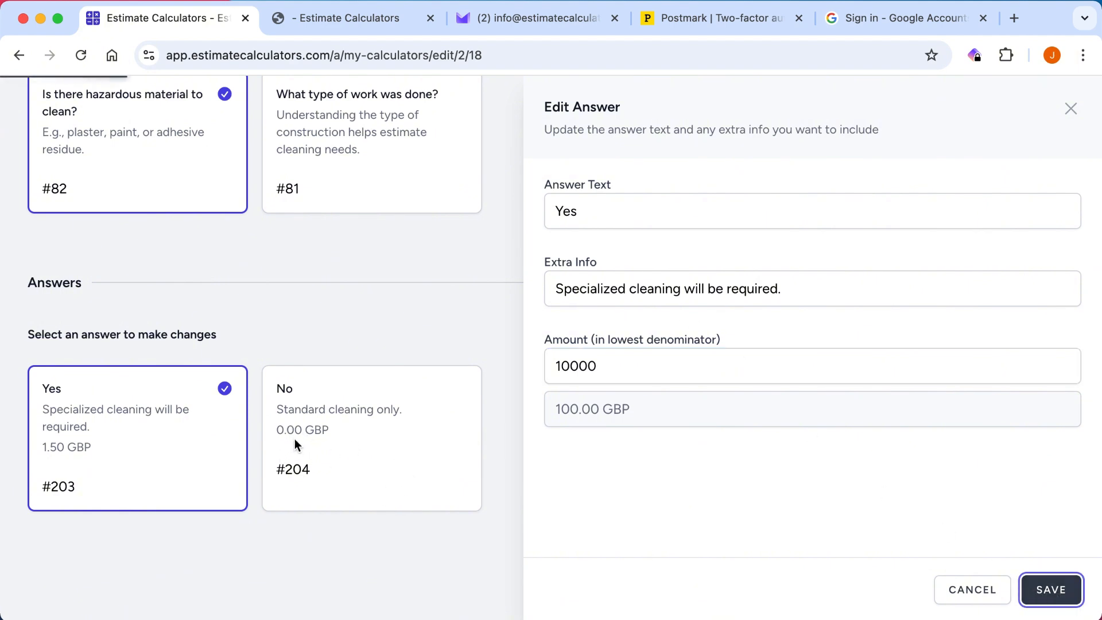
For the question "What type of work was done?", set the Minor renovations answer's amount to 5000 (50.00 GBP) and save it.
{"action": "scroll", "coordinate": [337, 445], "scroll_direction": "up", "scroll_amount": 4}
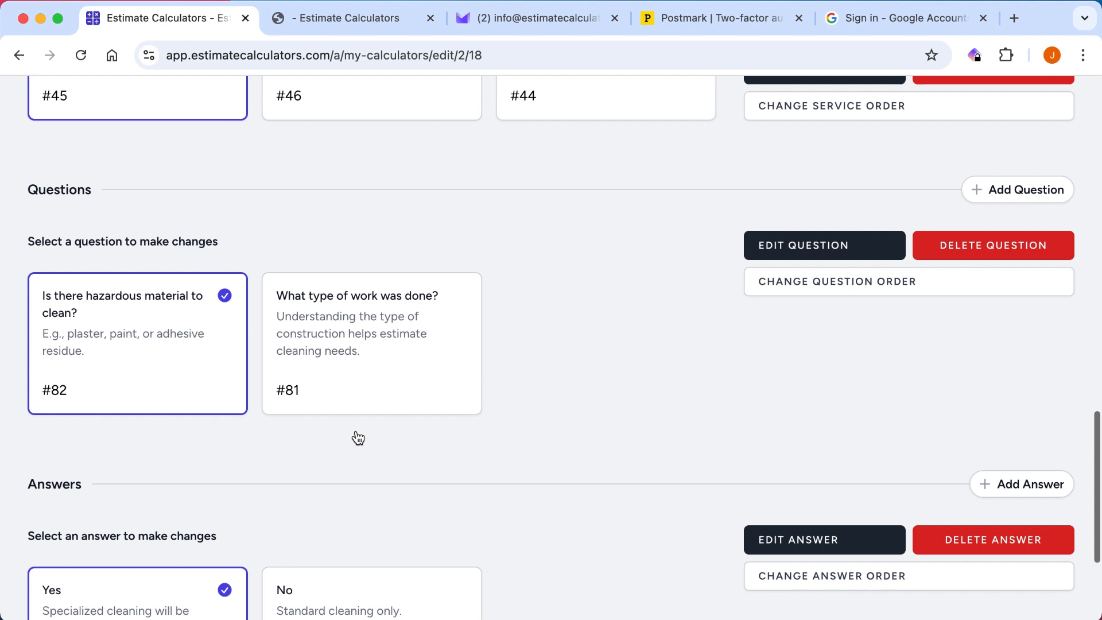
{"action": "left_click", "coordinate": [437, 342]}
{"action": "scroll", "coordinate": [386, 253], "scroll_direction": "down", "scroll_amount": 3}
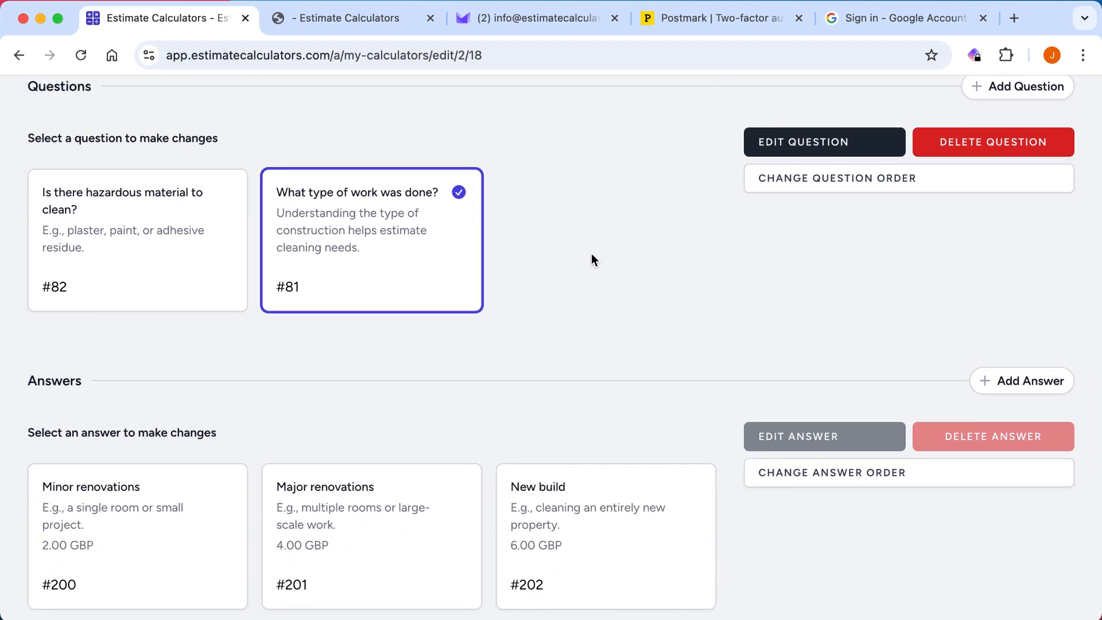
{"action": "scroll", "coordinate": [591, 260], "scroll_direction": "down", "scroll_amount": 2}
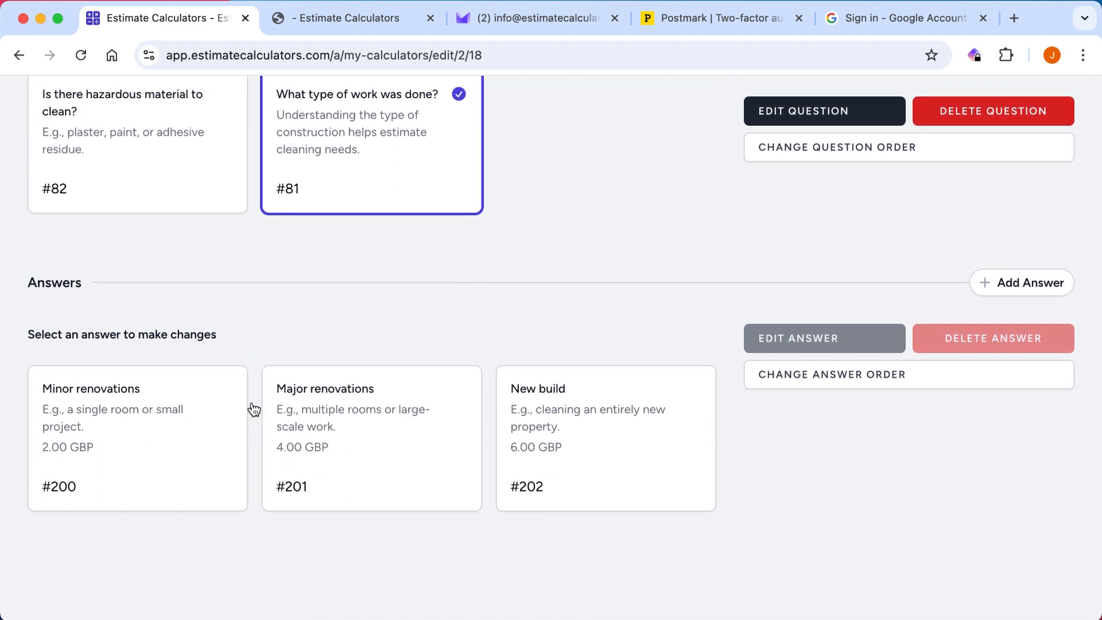
{"action": "left_click", "coordinate": [157, 434]}
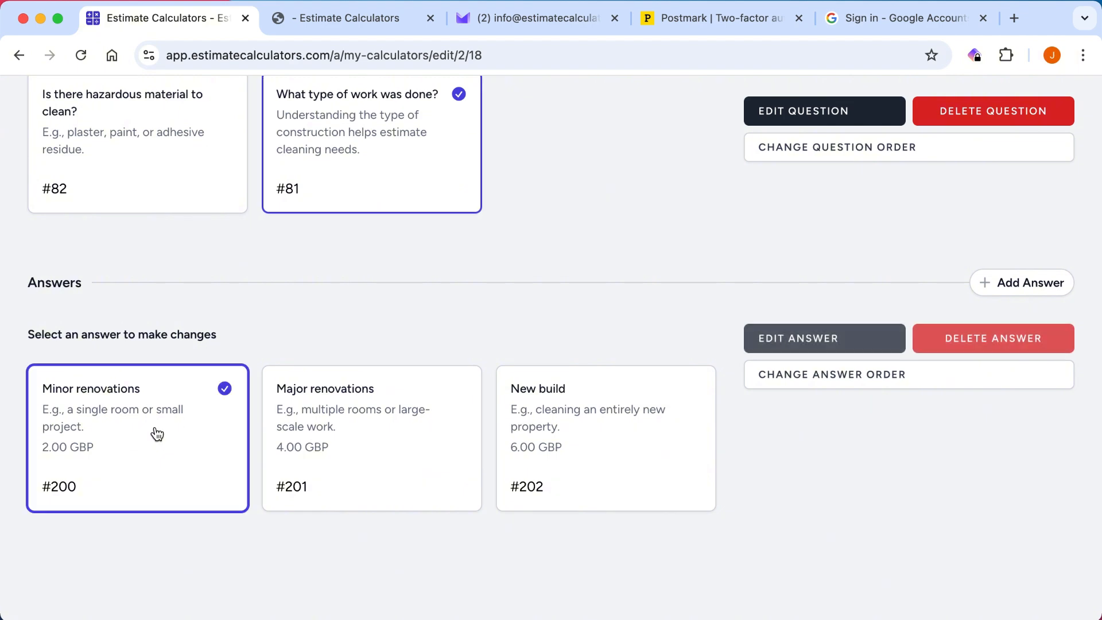
{"action": "left_click", "coordinate": [792, 351]}
{"action": "left_click", "coordinate": [574, 367]}
{"action": "double_click", "coordinate": [574, 366]}
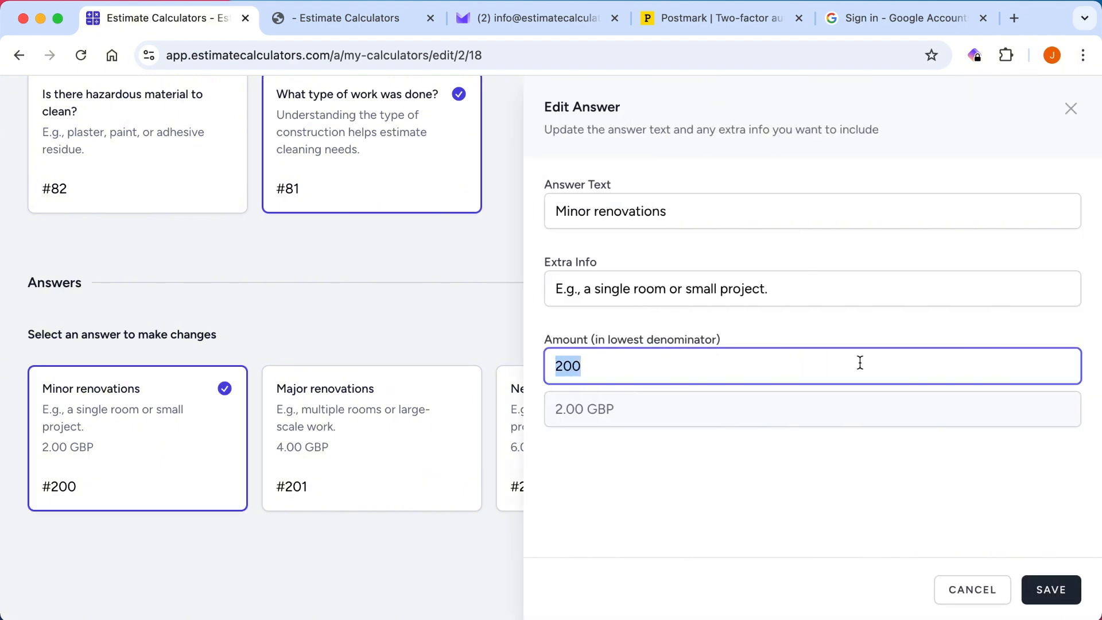
{"action": "type", "text": "5000"}
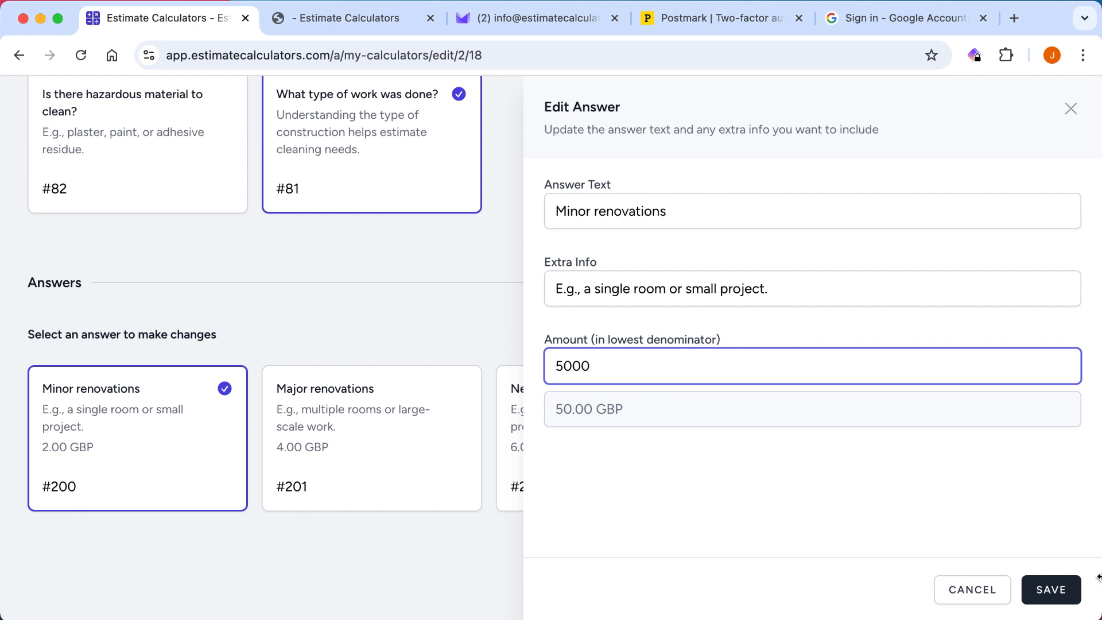
{"action": "left_click", "coordinate": [1052, 590]}
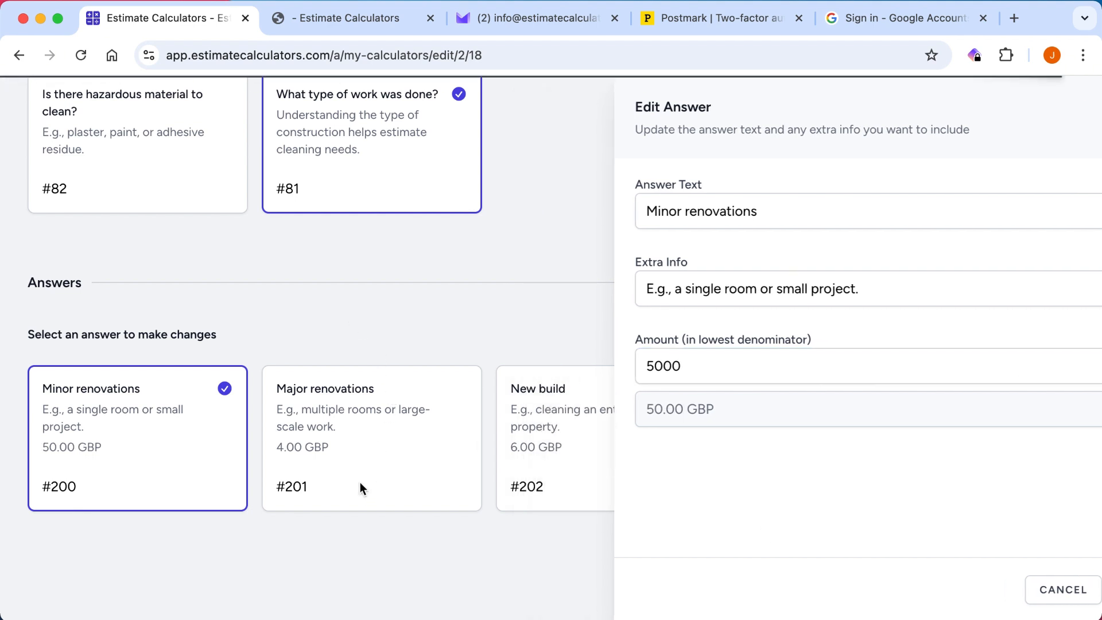
For the question "What type of work was done?", set the Major renovations answer's amount to 7500 (75.00 GBP) and save it.
{"action": "left_click", "coordinate": [381, 450]}
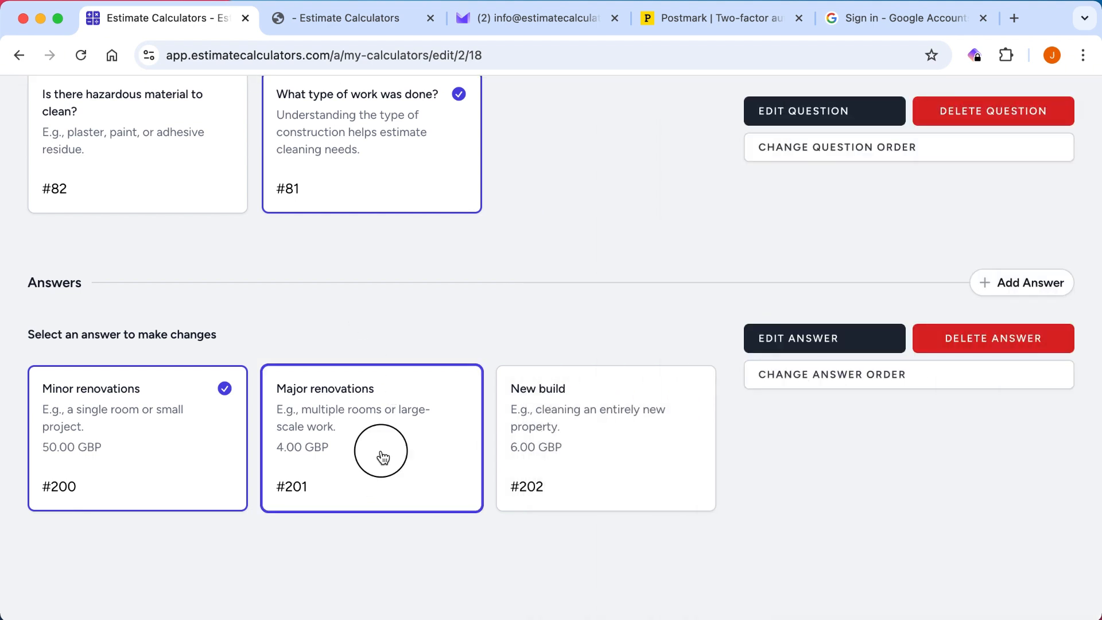
{"action": "left_click", "coordinate": [815, 338]}
{"action": "left_click", "coordinate": [576, 364]}
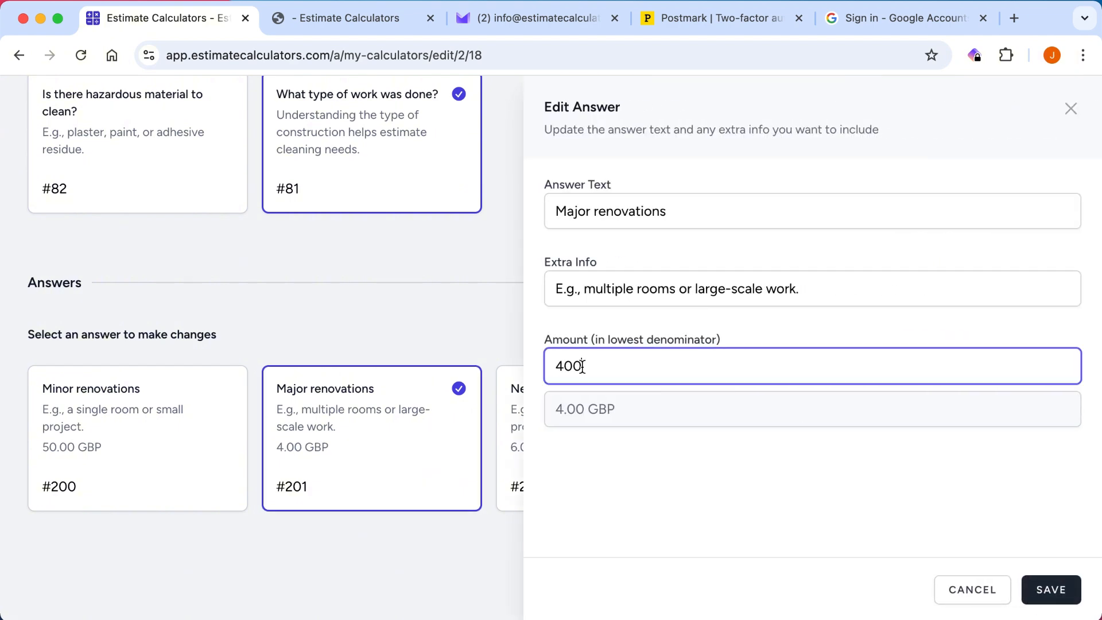
{"action": "double_click", "coordinate": [576, 364]}
{"action": "type", "text": "7"}
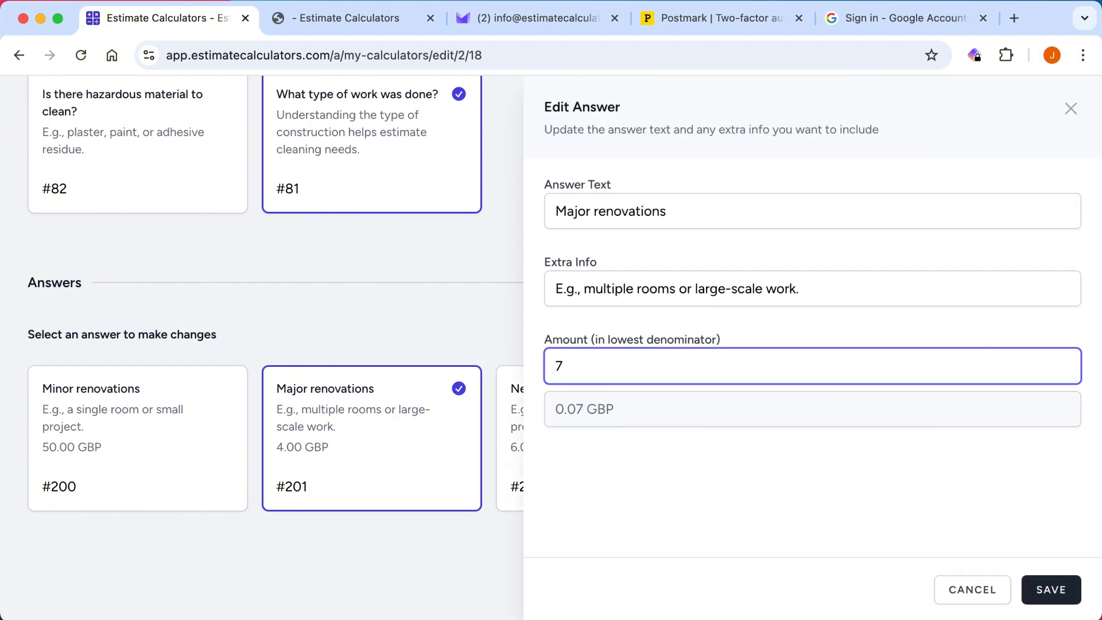
{"action": "type", "text": "500"}
{"action": "left_click", "coordinate": [1049, 597]}
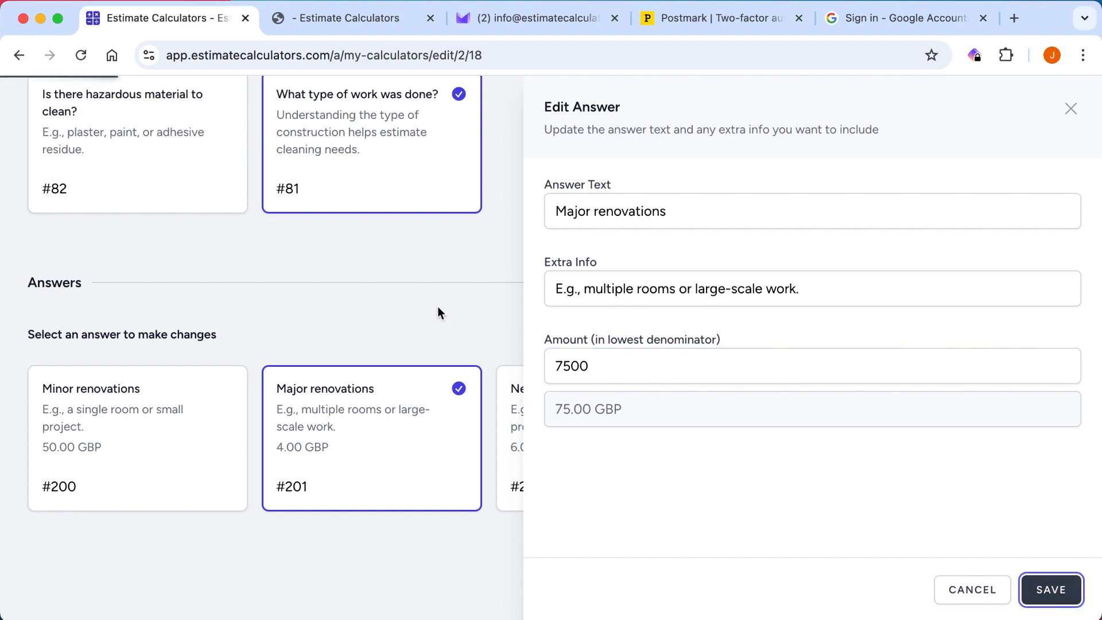
Set the New build answer's amount to 10000 (100.00 GBP) and save it.
{"action": "left_click", "coordinate": [563, 428]}
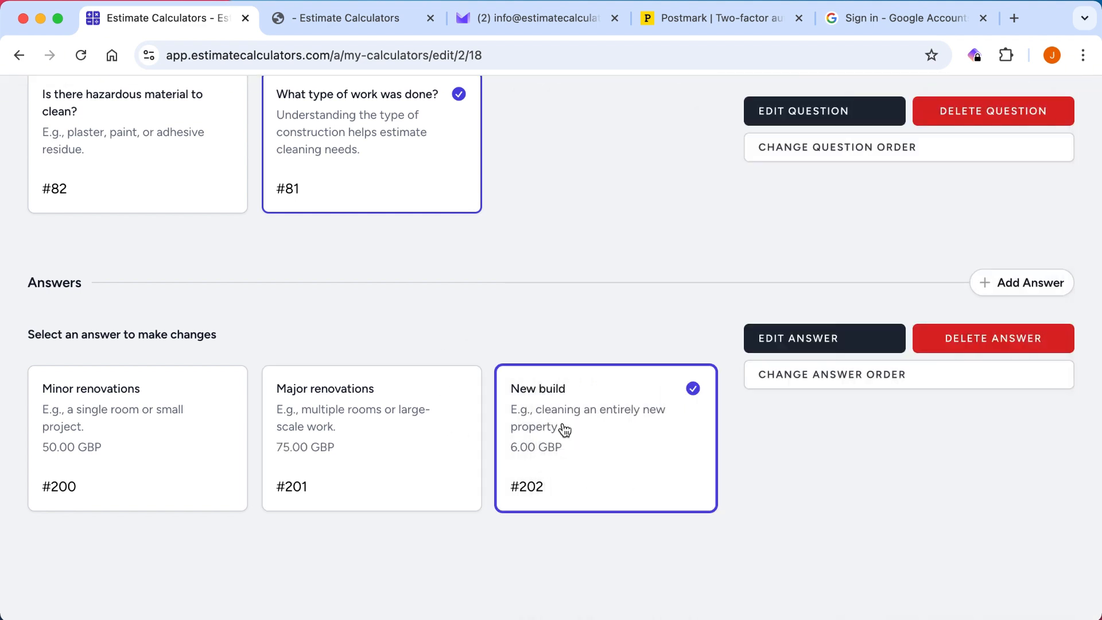
{"action": "left_click", "coordinate": [816, 337]}
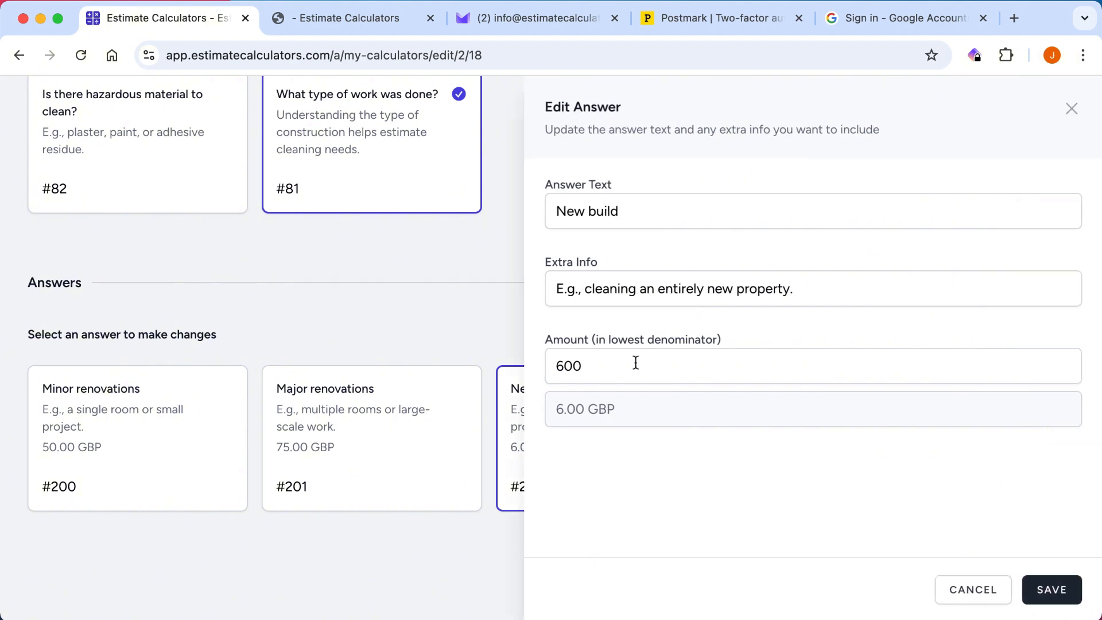
{"action": "left_click", "coordinate": [610, 366]}
{"action": "key", "text": "super+a"}
{"action": "type", "text": "10000"}
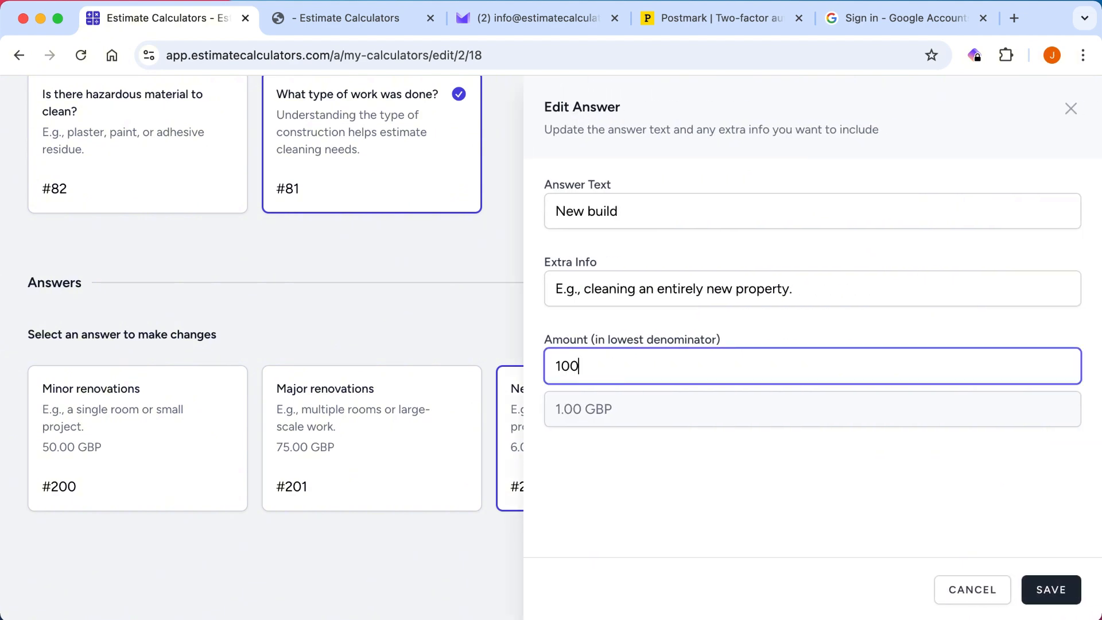
{"action": "left_click", "coordinate": [1061, 582]}
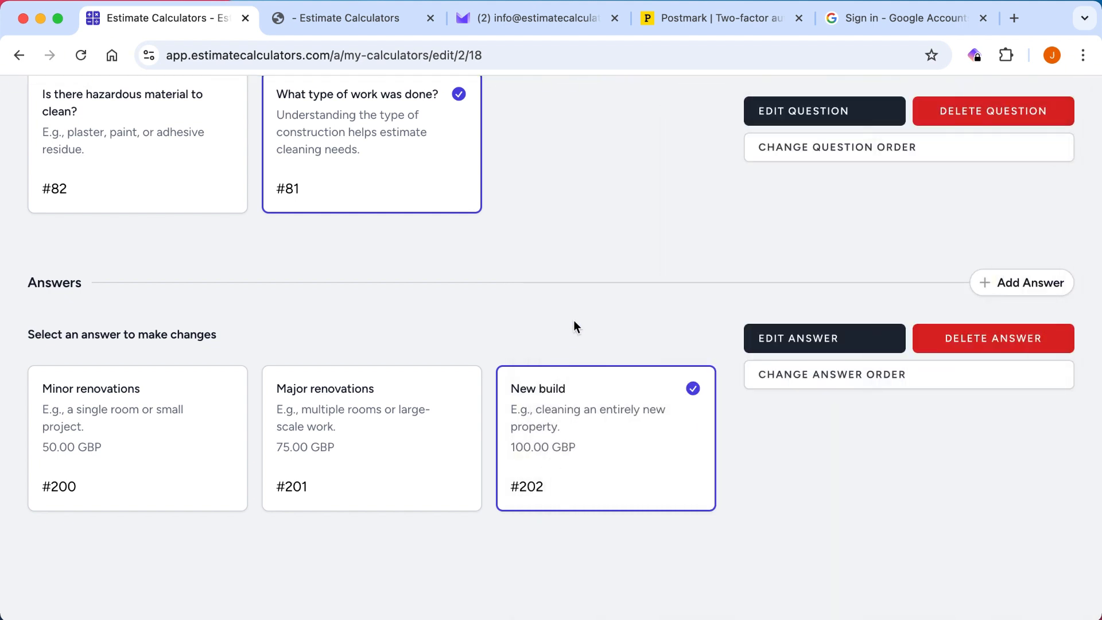
Review the After Builders Cleaning service together with its questions, answers and the prices assigned to them.
{"action": "scroll", "coordinate": [575, 322], "scroll_direction": "up", "scroll_amount": 2}
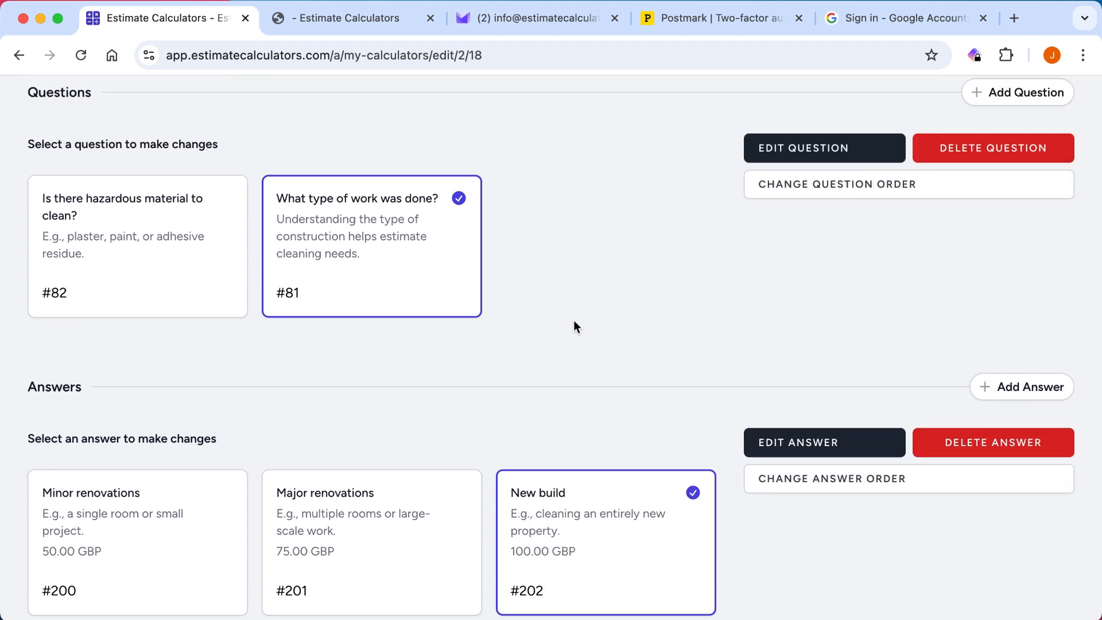
{"action": "scroll", "coordinate": [574, 324], "scroll_direction": "down", "scroll_amount": 2}
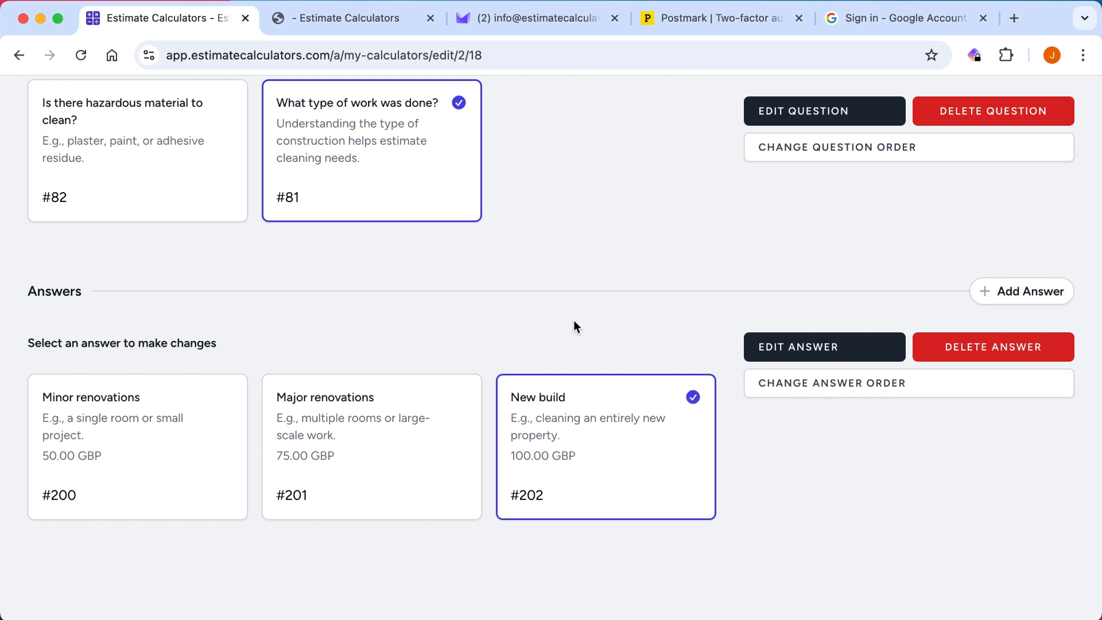
{"action": "scroll", "coordinate": [574, 321], "scroll_direction": "up", "scroll_amount": 1}
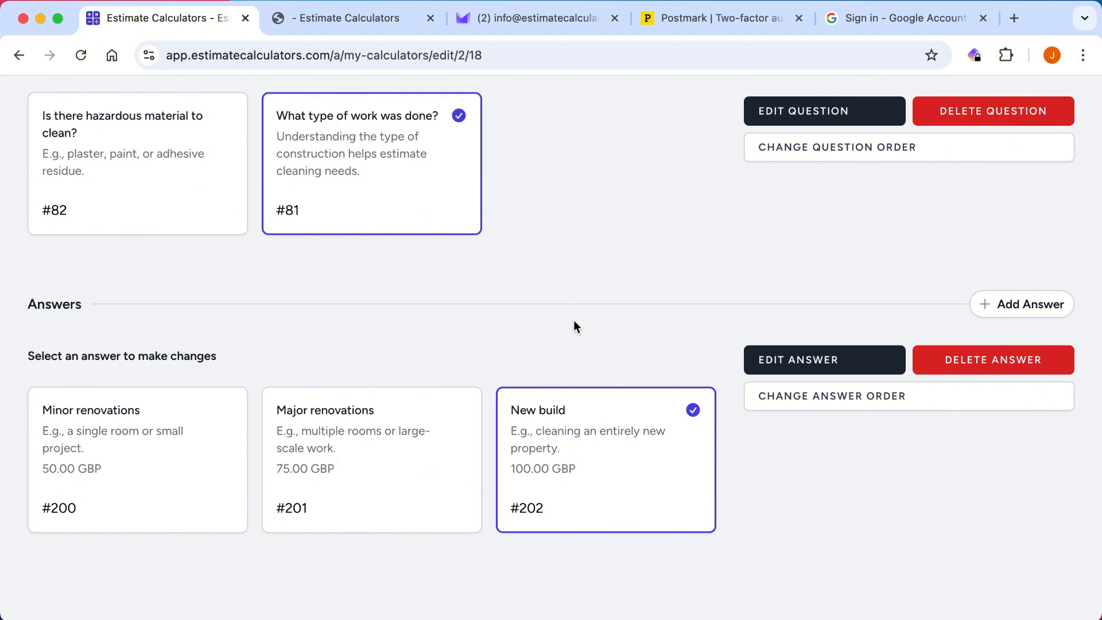
{"action": "scroll", "coordinate": [574, 322], "scroll_direction": "up", "scroll_amount": 1}
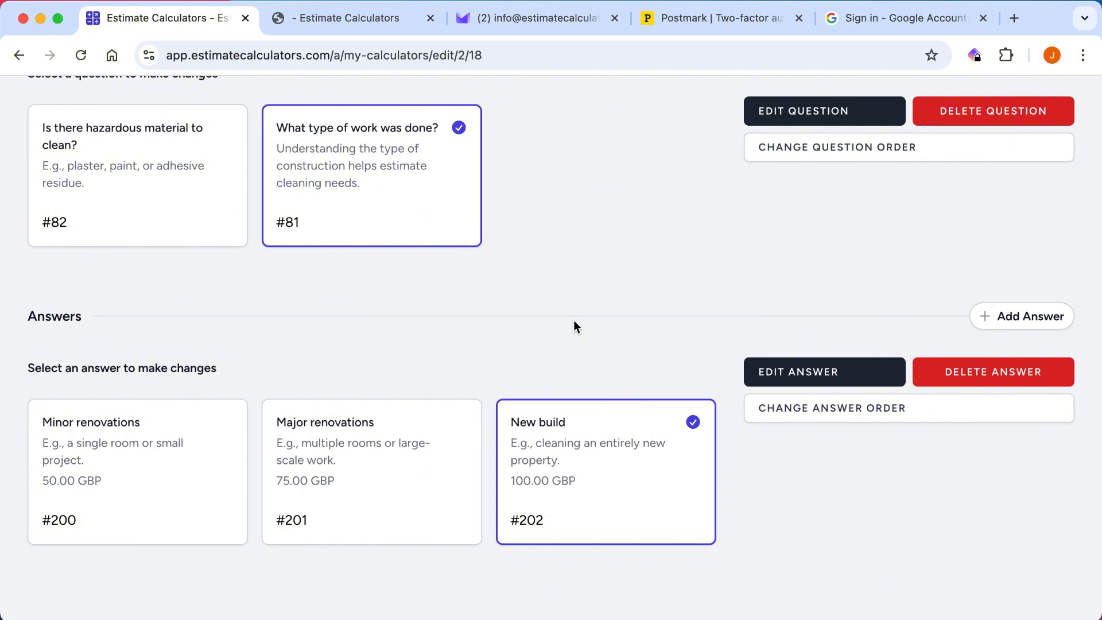
{"action": "scroll", "coordinate": [574, 321], "scroll_direction": "up", "scroll_amount": 1}
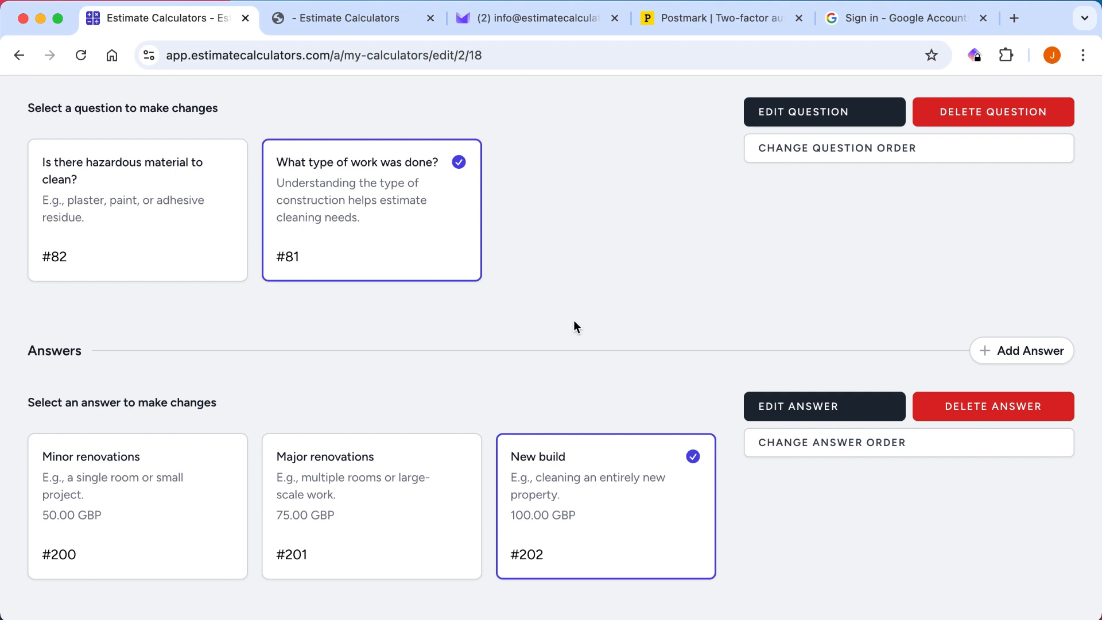
{"action": "scroll", "coordinate": [576, 326], "scroll_direction": "up", "scroll_amount": 7}
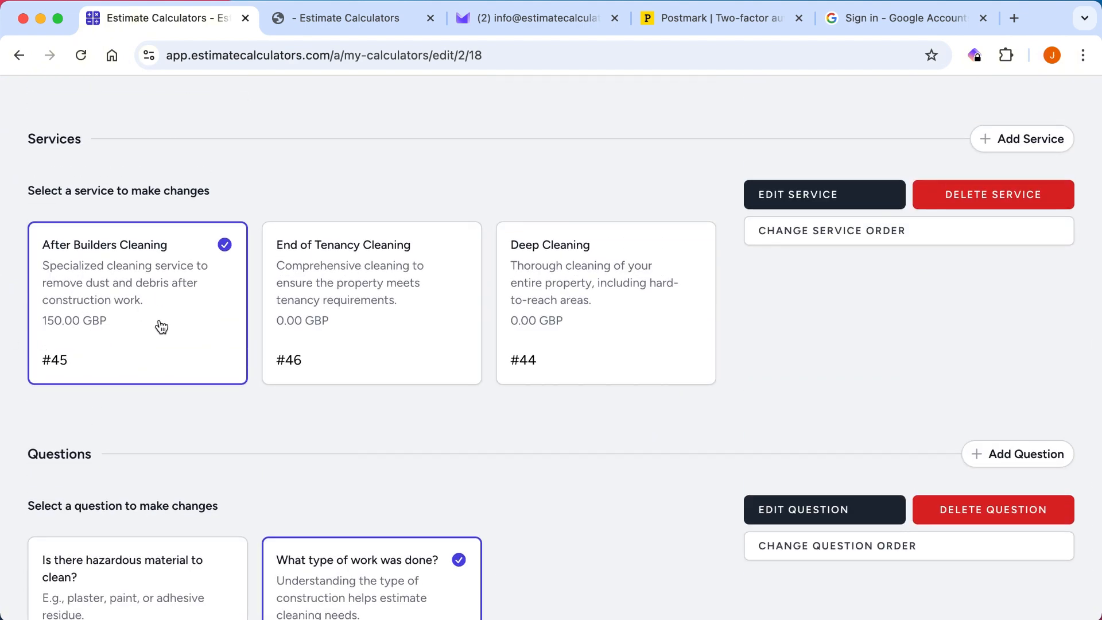
{"action": "scroll", "coordinate": [157, 322], "scroll_direction": "down", "scroll_amount": 4}
{"action": "scroll", "coordinate": [360, 216], "scroll_direction": "down", "scroll_amount": 2}
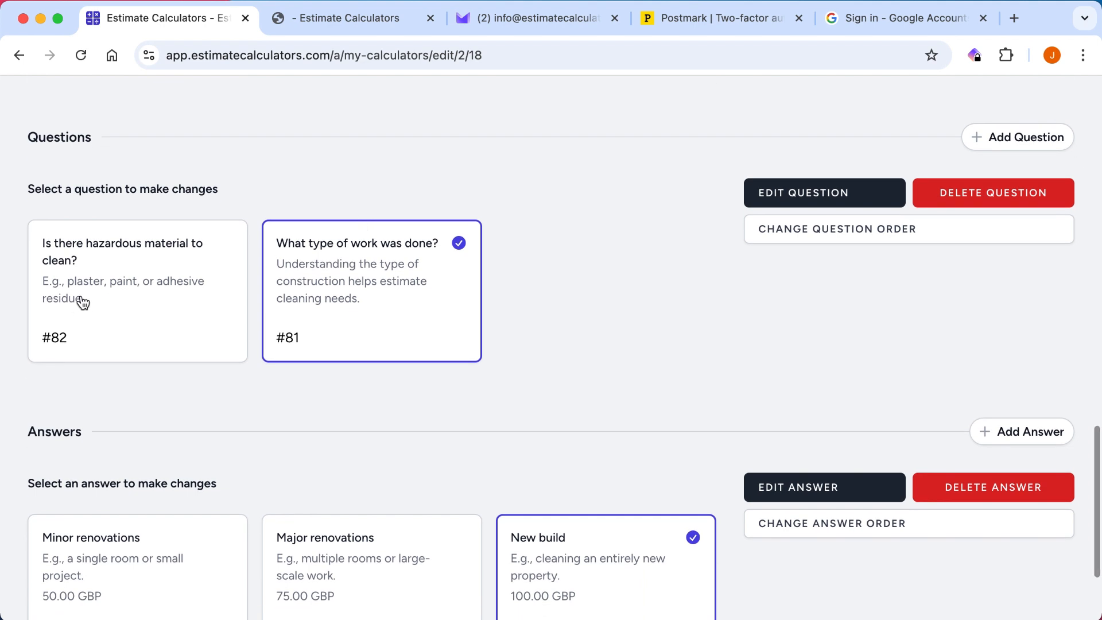
{"action": "scroll", "coordinate": [233, 181], "scroll_direction": "down", "scroll_amount": 1}
{"action": "scroll", "coordinate": [175, 322], "scroll_direction": "down", "scroll_amount": 2}
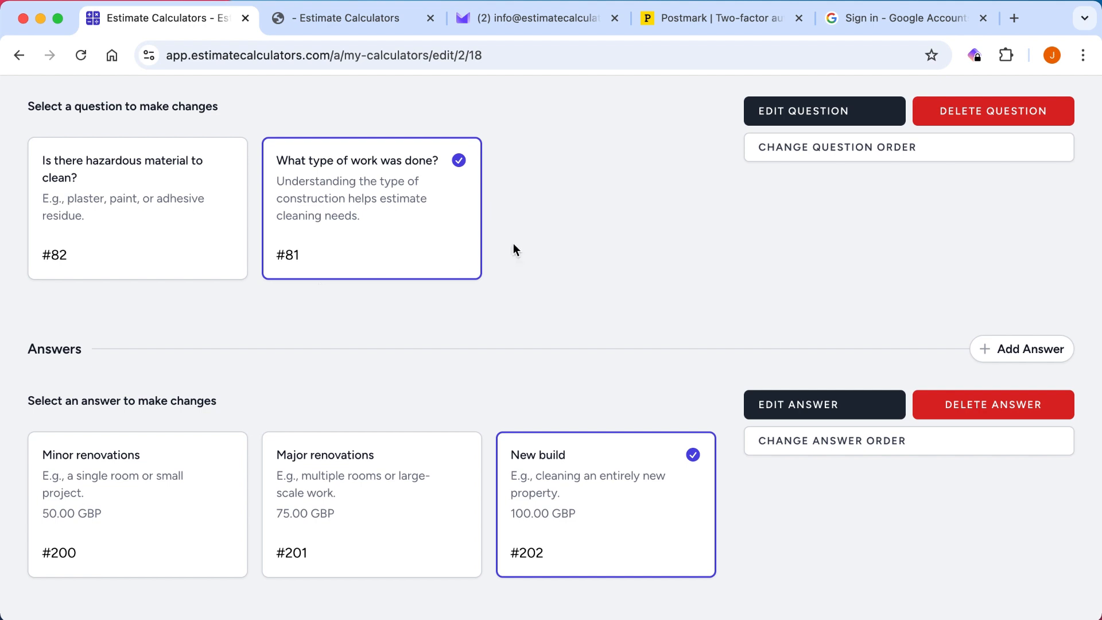
{"action": "scroll", "coordinate": [515, 249], "scroll_direction": "up", "scroll_amount": 3}
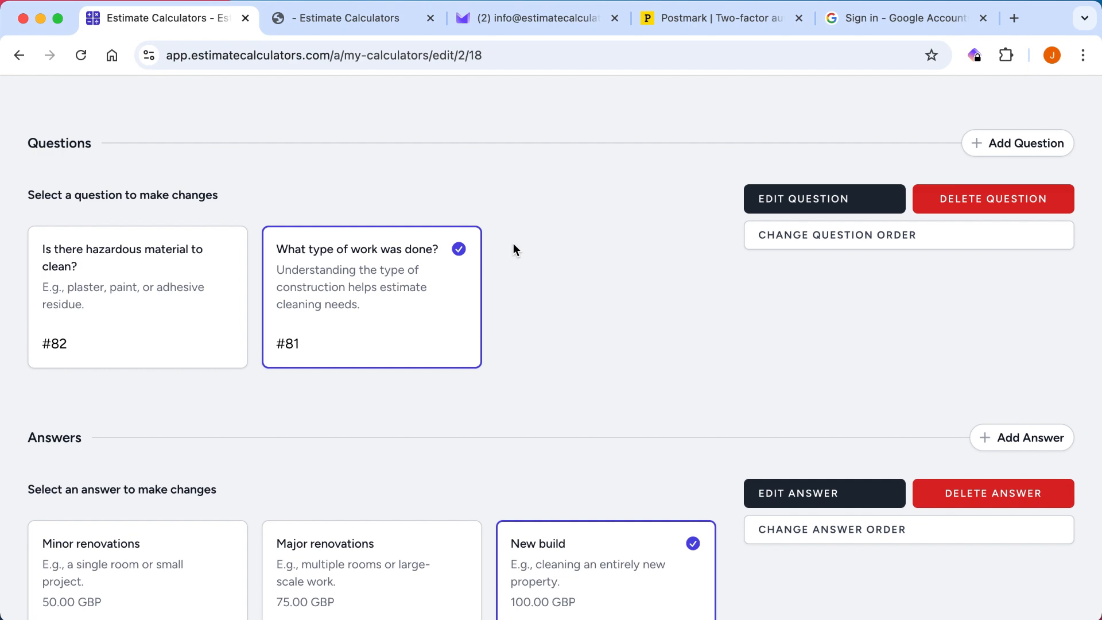
{"action": "scroll", "coordinate": [615, 270], "scroll_direction": "up", "scroll_amount": 3}
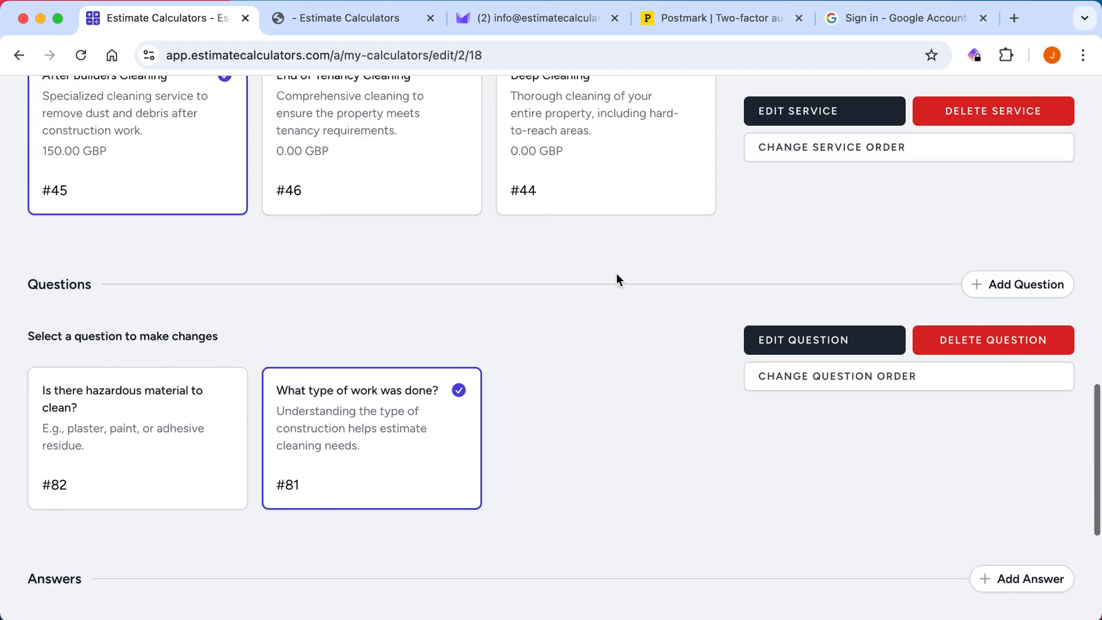
{"action": "scroll", "coordinate": [279, 261], "scroll_direction": "up", "scroll_amount": 3}
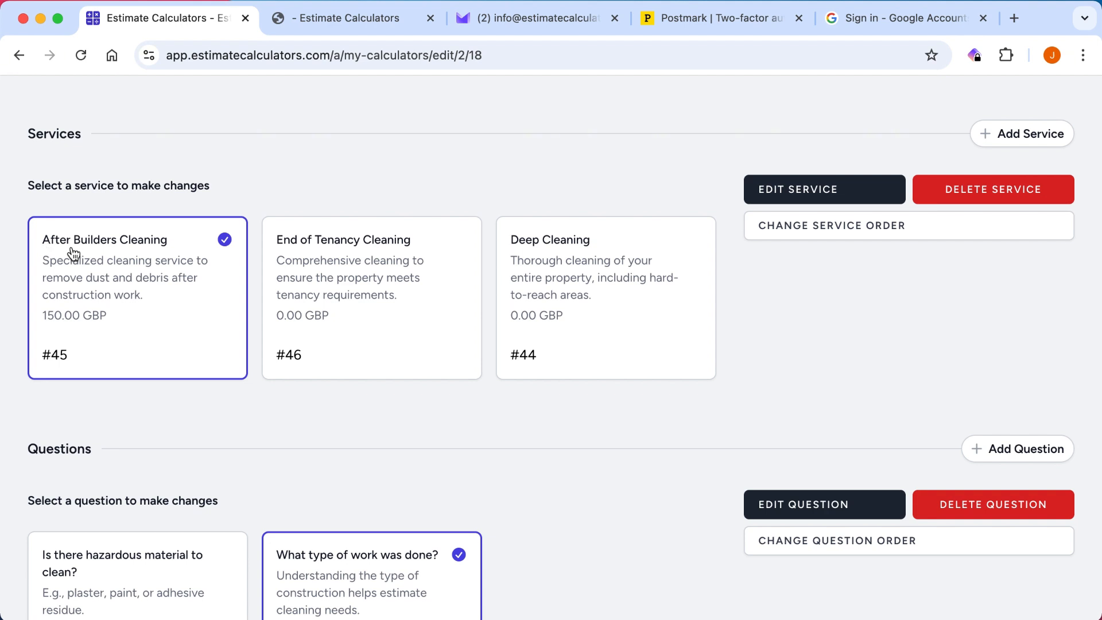
{"action": "scroll", "coordinate": [336, 188], "scroll_direction": "up", "scroll_amount": 2}
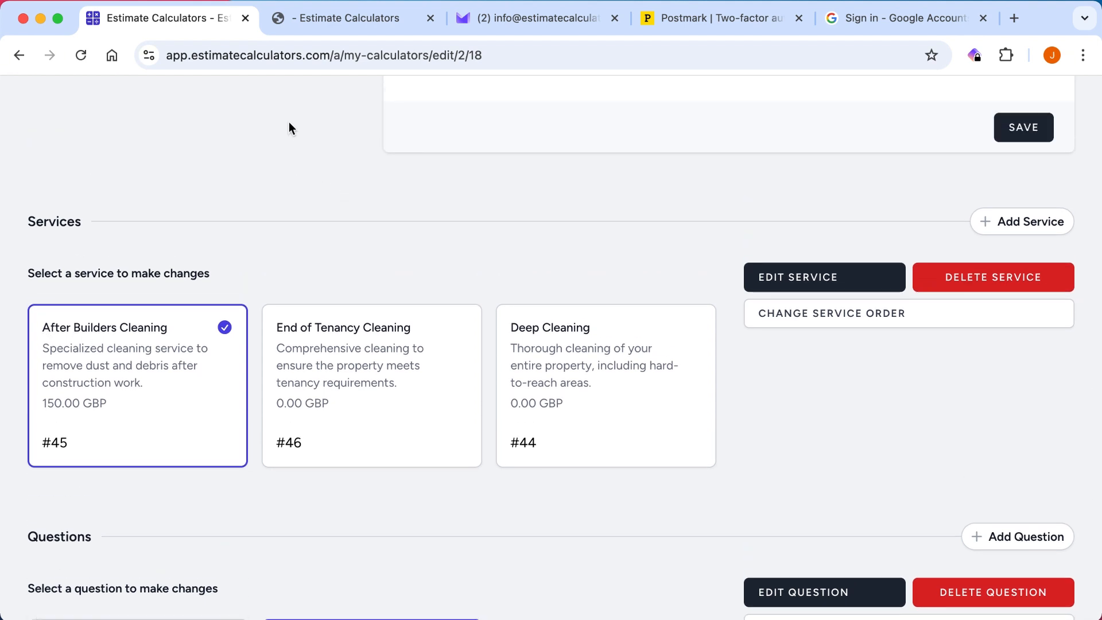
Reload the live calculator and choose After Builders Cleaning, Yes for hazardous material, and New build as the type of work.
{"action": "left_click", "coordinate": [349, 24]}
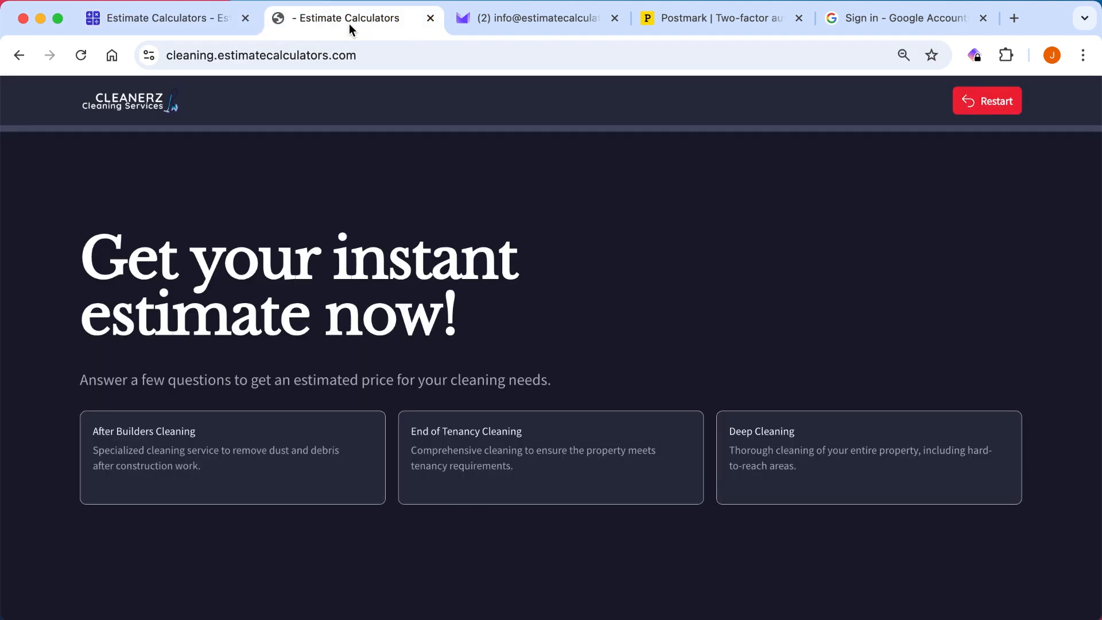
{"action": "left_click", "coordinate": [82, 55]}
{"action": "left_click", "coordinate": [229, 430]}
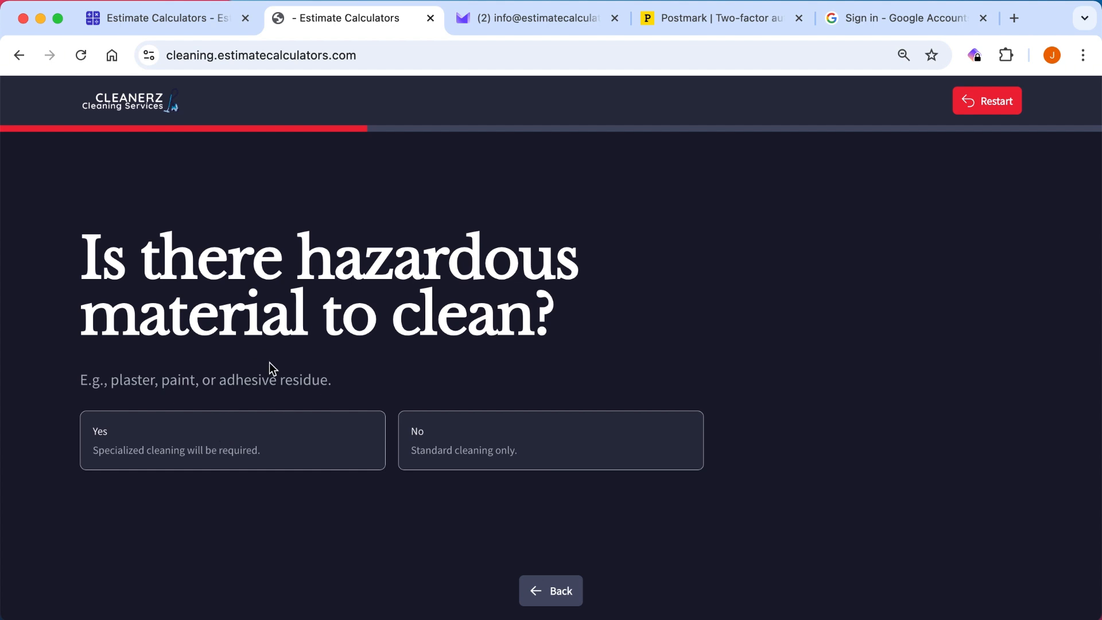
{"action": "left_click", "coordinate": [199, 440]}
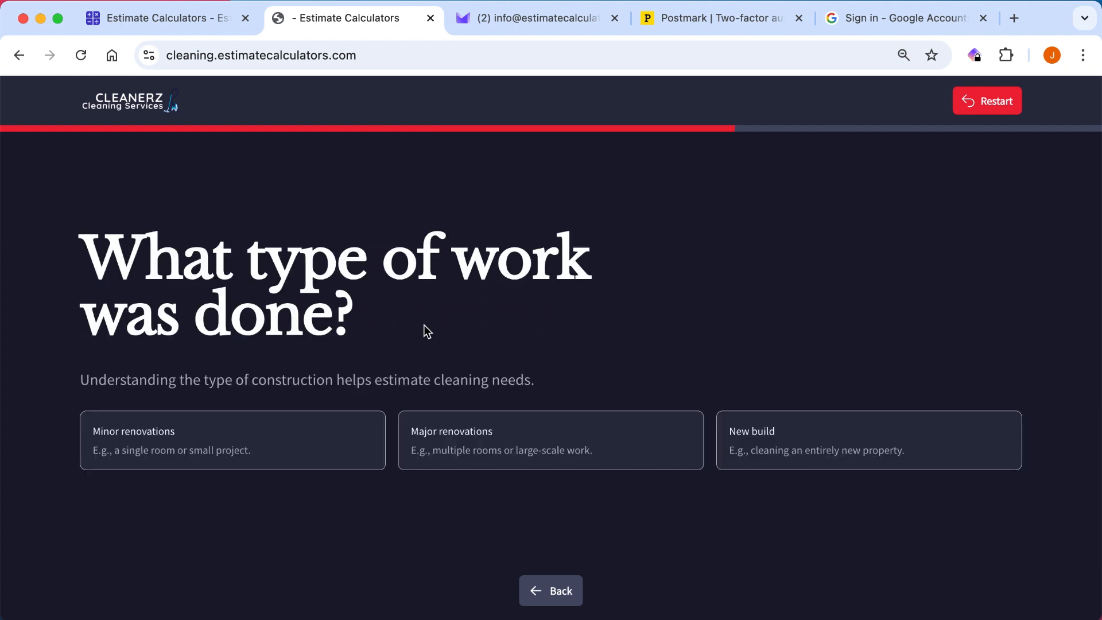
{"action": "left_click", "coordinate": [786, 432]}
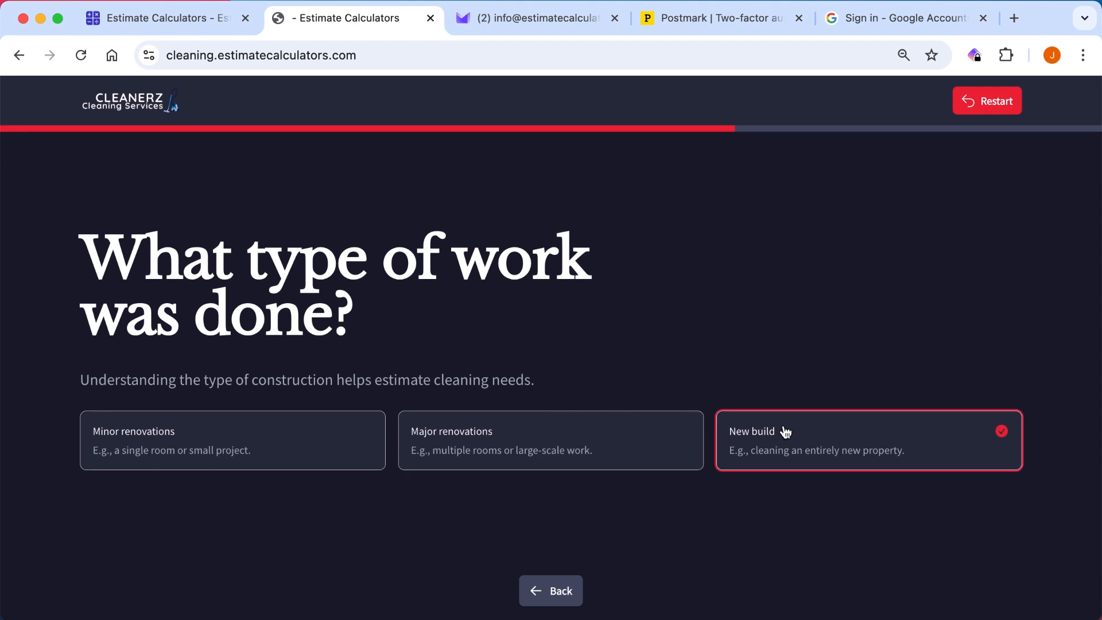
Enter the customer's name and email address in the live calculator's contact form.
{"action": "scroll", "coordinate": [763, 402], "scroll_direction": "down", "scroll_amount": 1}
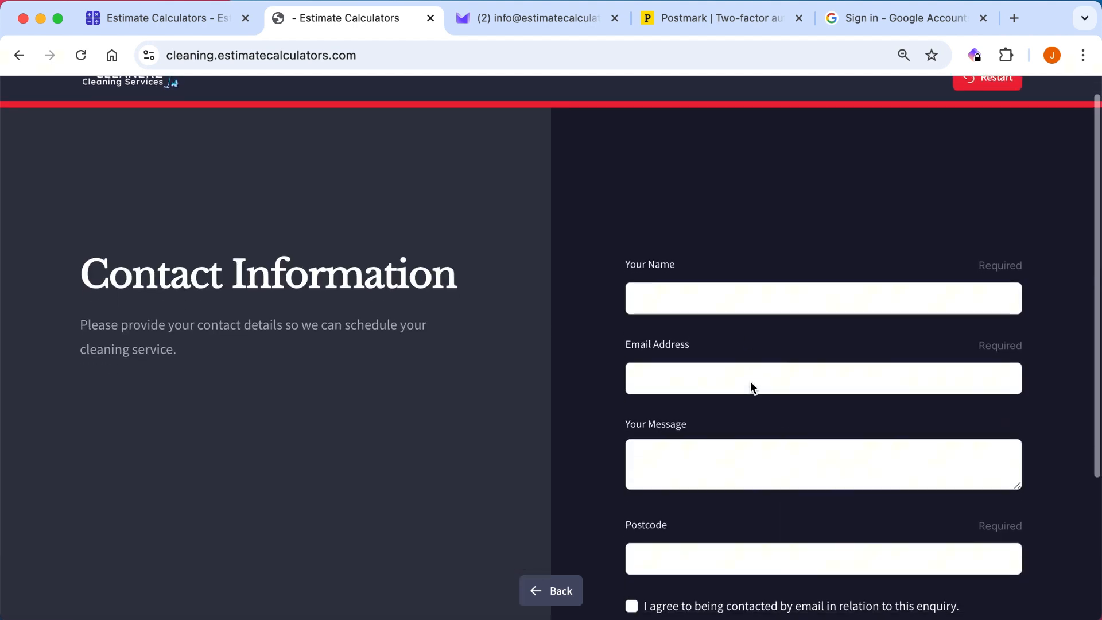
{"action": "left_click", "coordinate": [750, 297]}
{"action": "type", "text": "John"}
{"action": "key", "text": "Tab"}
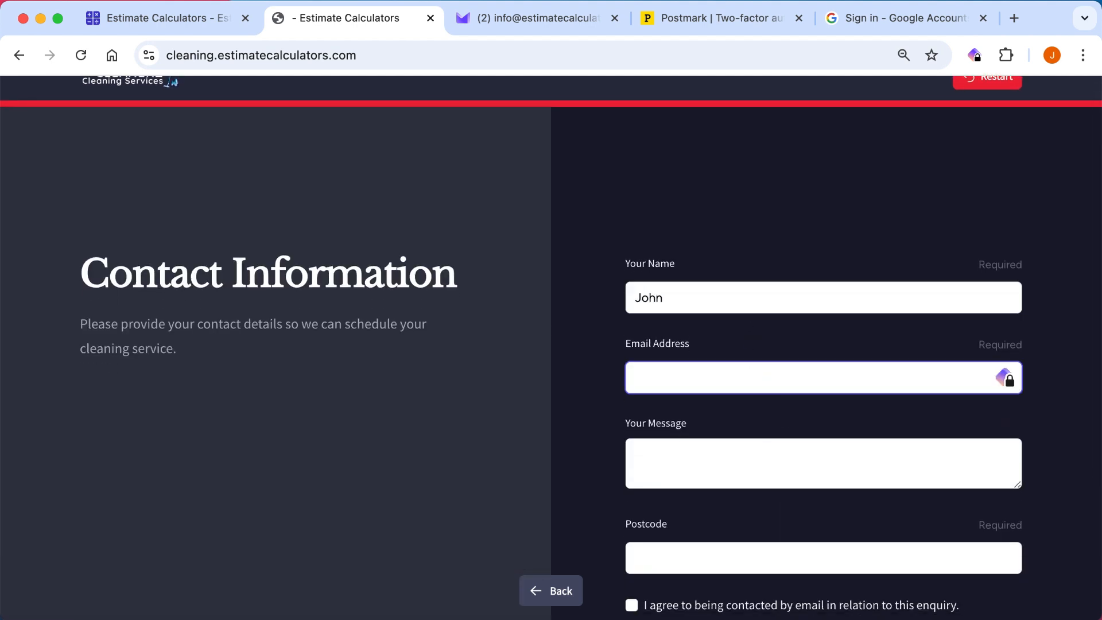
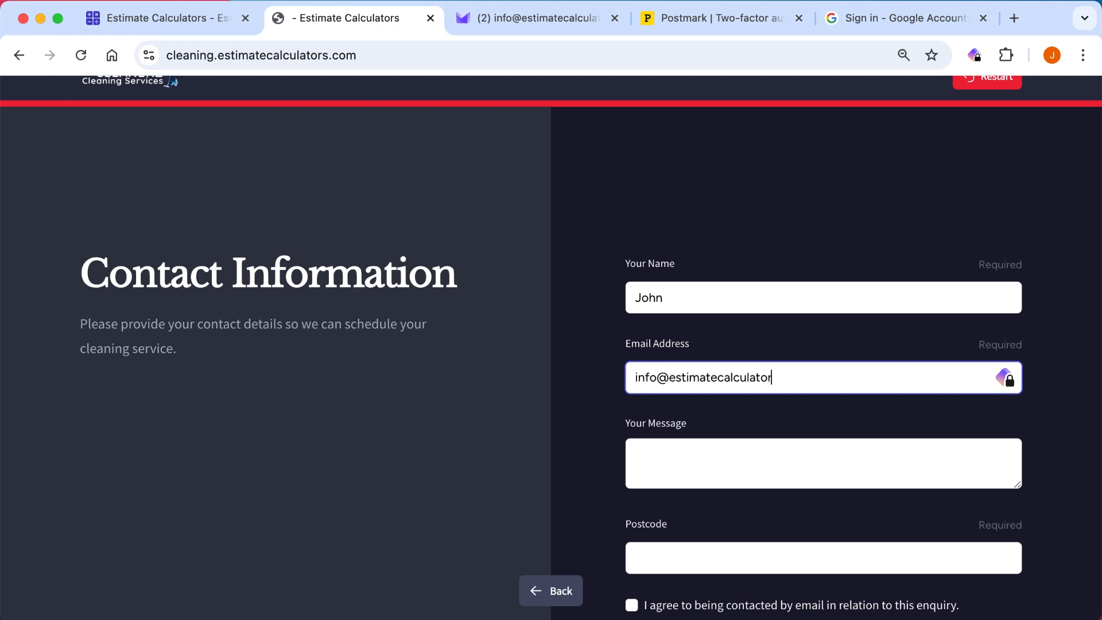
{"action": "key", "text": "Tab"}
Enter the message "I have an elephant in my garden" and the postcode, agree to email contact, and send the form.
{"action": "type", "text": "I"}
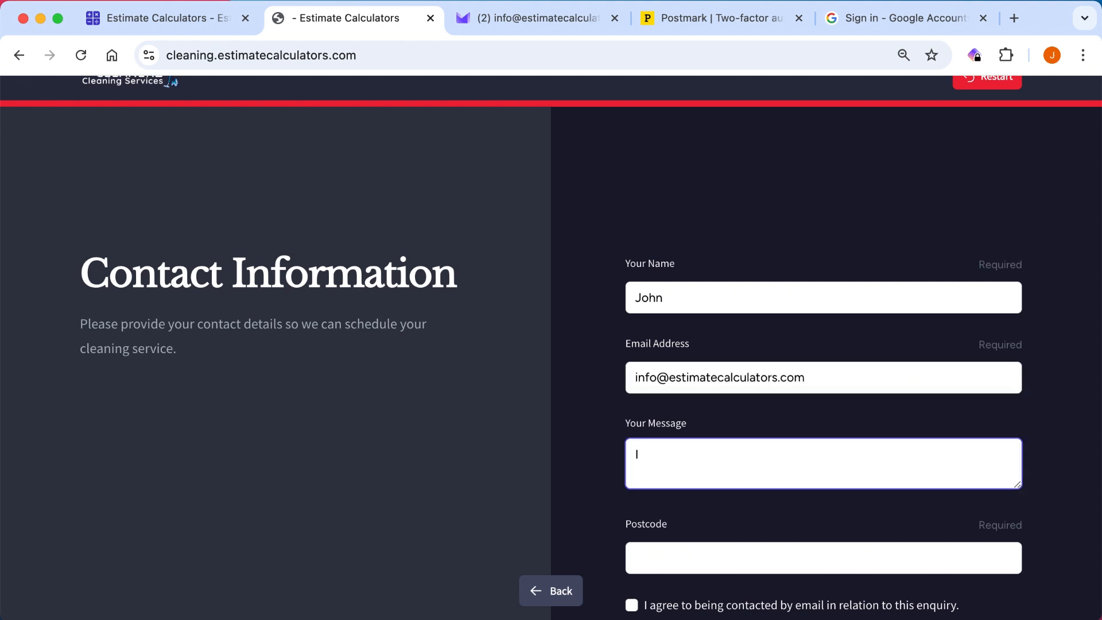
{"action": "type", "text": " have an elephant in my garden"}
{"action": "scroll", "coordinate": [679, 382], "scroll_direction": "down", "scroll_amount": 3}
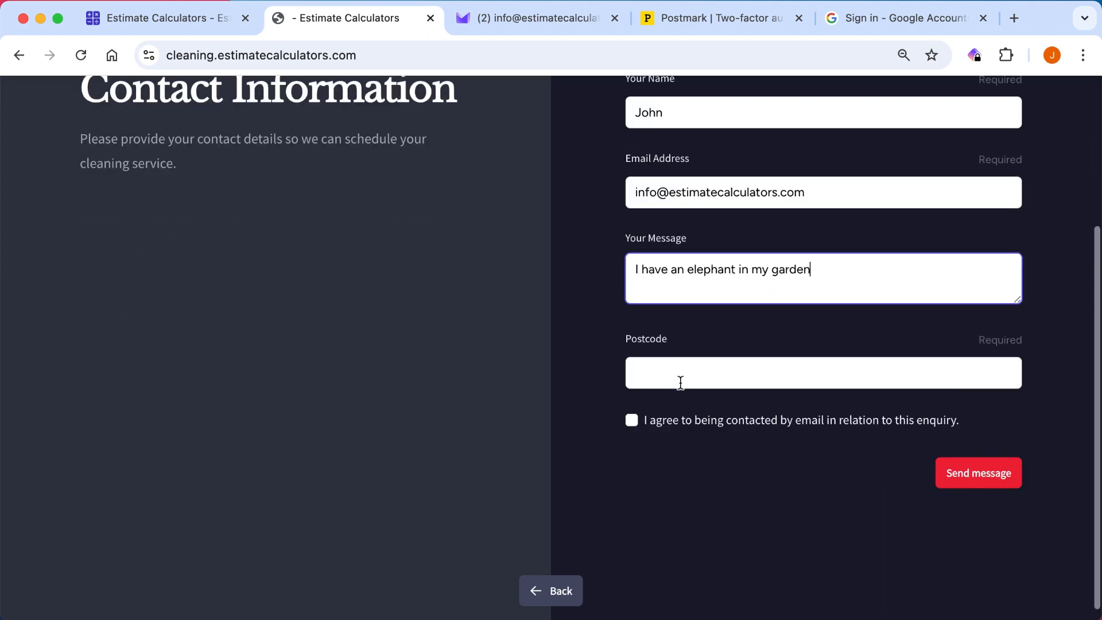
{"action": "left_click", "coordinate": [680, 381]}
{"action": "type", "text": "CR0 4SJ"}
{"action": "left_click", "coordinate": [632, 420]}
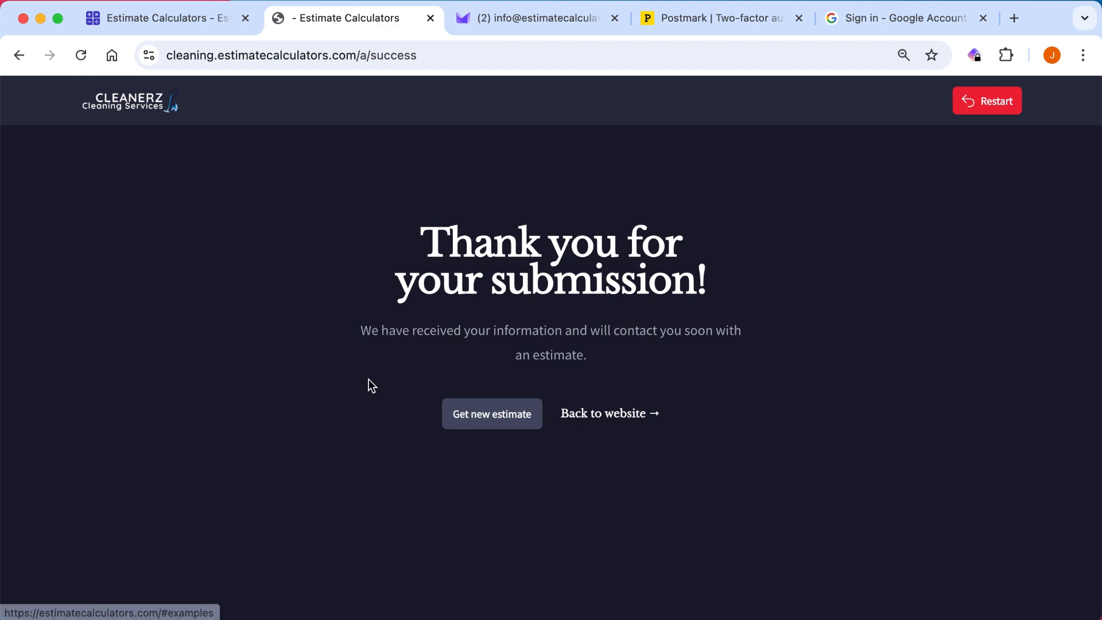
Switch to the mailbox, open the After Builders Cleaning estimate email, and check its answers, estimated cost and contact details.
{"action": "left_click", "coordinate": [527, 16]}
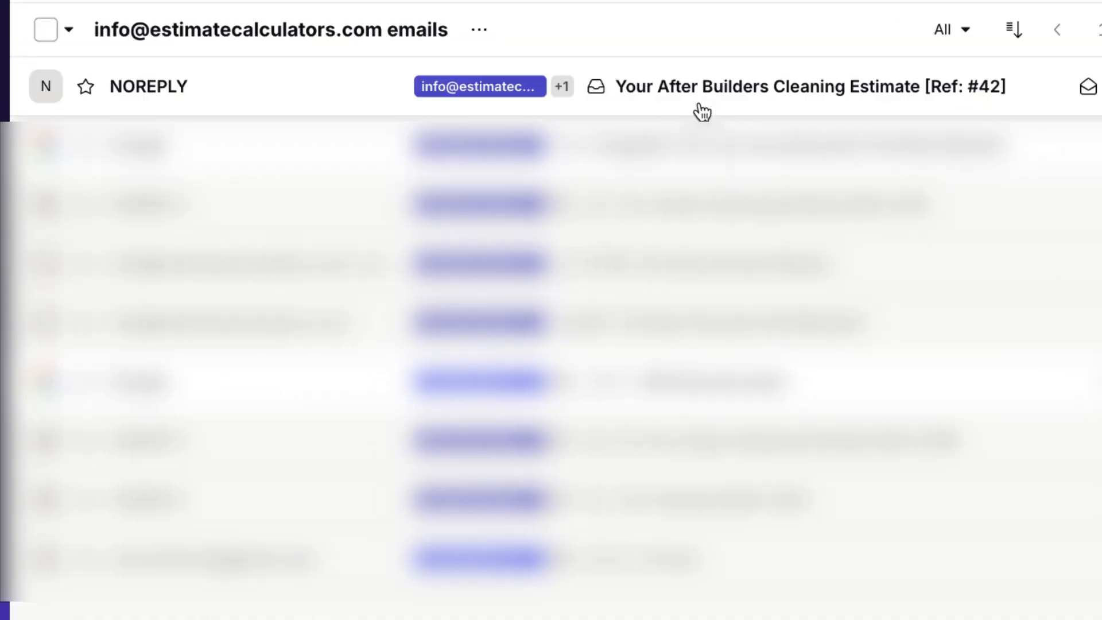
{"action": "left_click", "coordinate": [701, 106]}
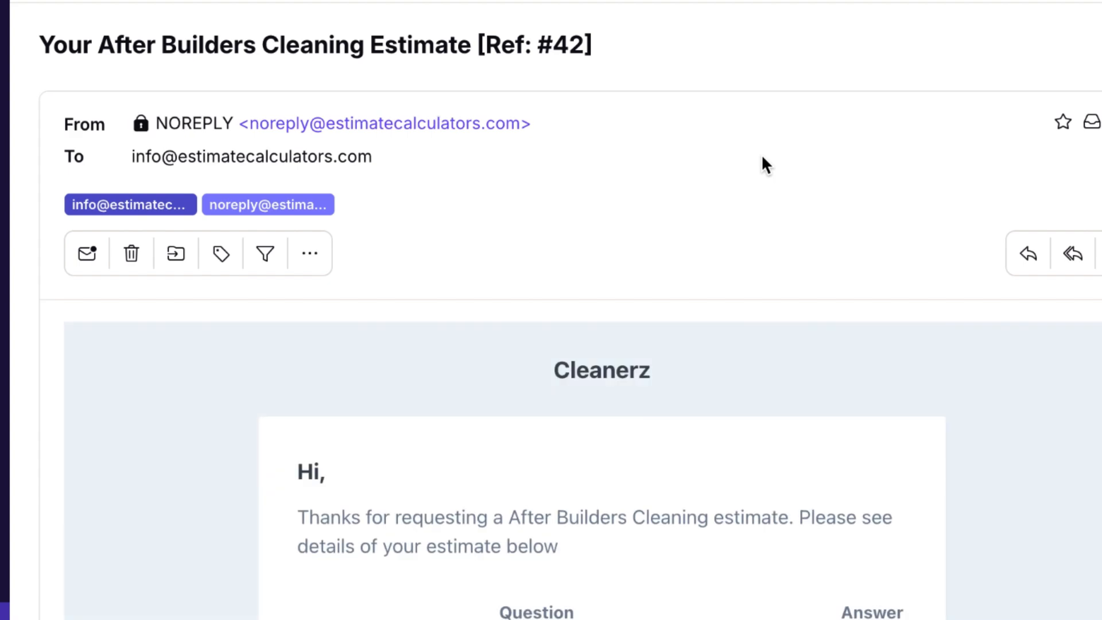
{"action": "scroll", "coordinate": [763, 159], "scroll_direction": "down", "scroll_amount": 3}
{"action": "scroll", "coordinate": [763, 159], "scroll_direction": "up", "scroll_amount": 2}
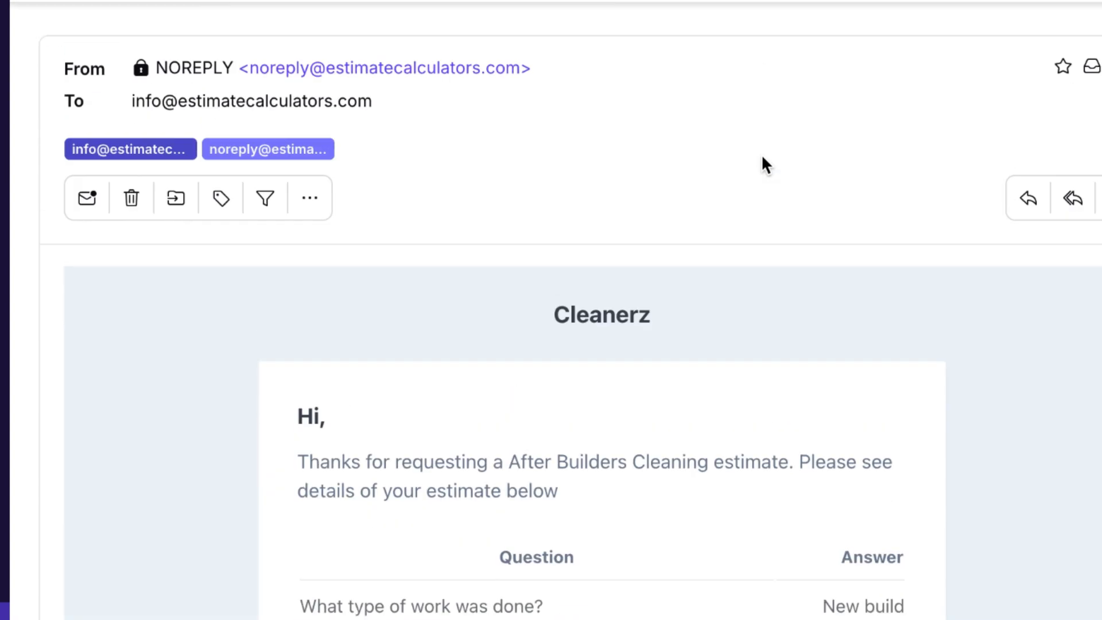
{"action": "scroll", "coordinate": [763, 161], "scroll_direction": "down", "scroll_amount": 6}
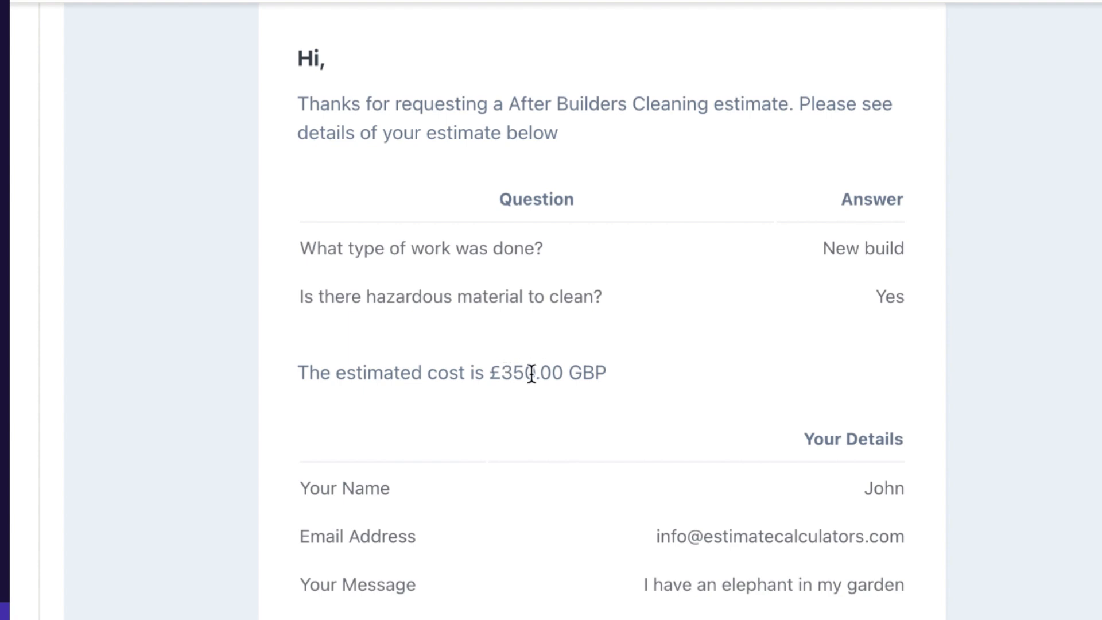
{"action": "scroll", "coordinate": [702, 364], "scroll_direction": "down", "scroll_amount": 5}
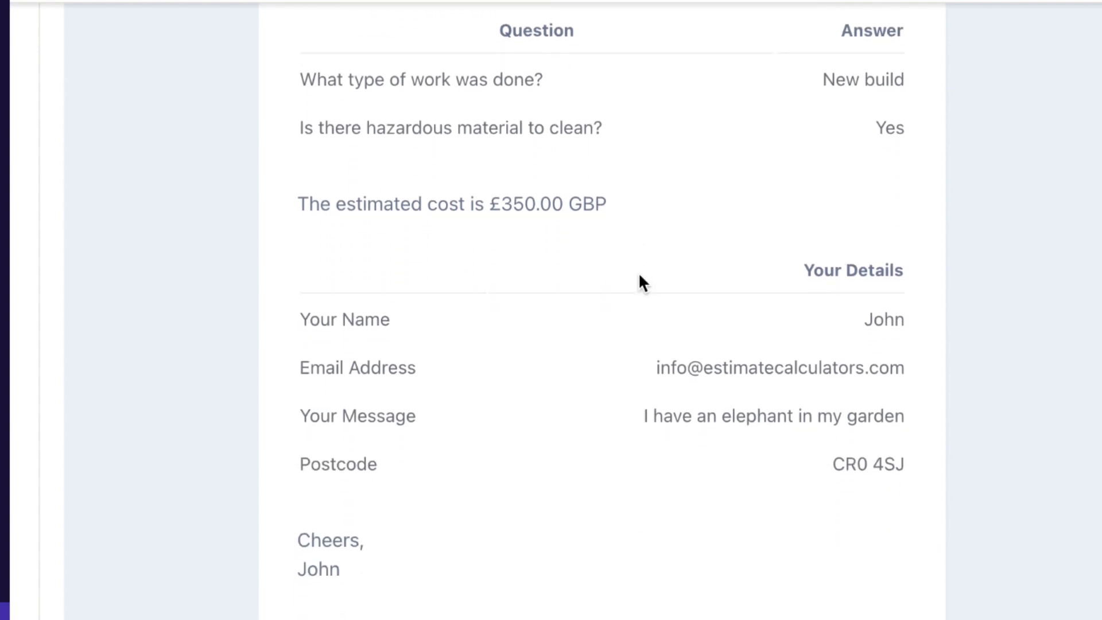
Review the After Builders Cleaning estimate email from the customer details back up to the header, including the questions, answers and estimated cost.
{"action": "scroll", "coordinate": [639, 272], "scroll_direction": "up", "scroll_amount": 5}
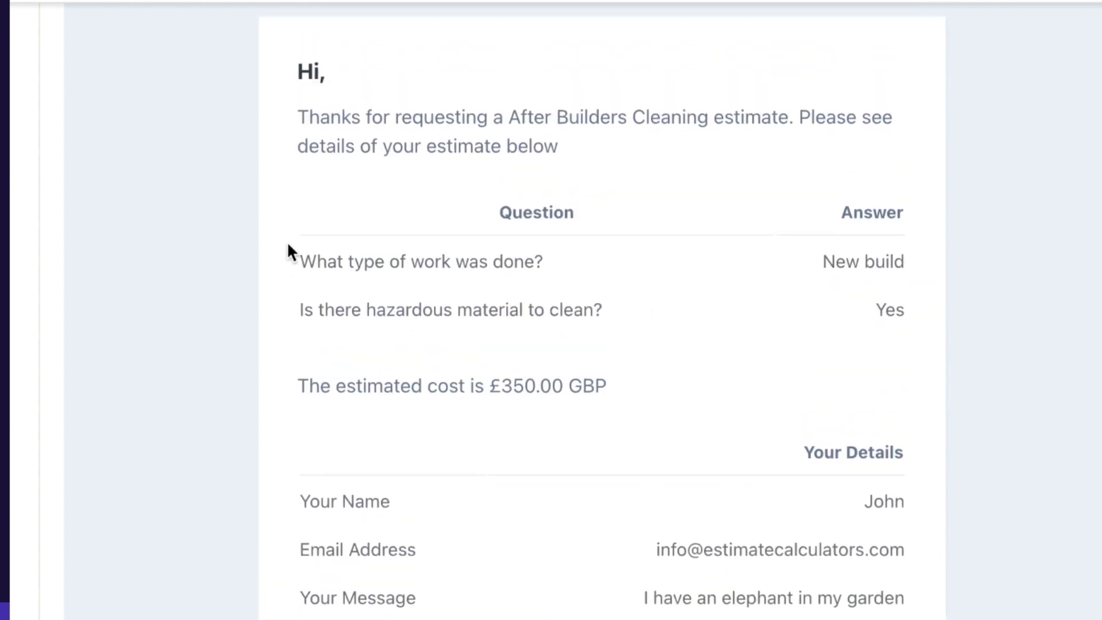
{"action": "scroll", "coordinate": [425, 247], "scroll_direction": "up", "scroll_amount": 1}
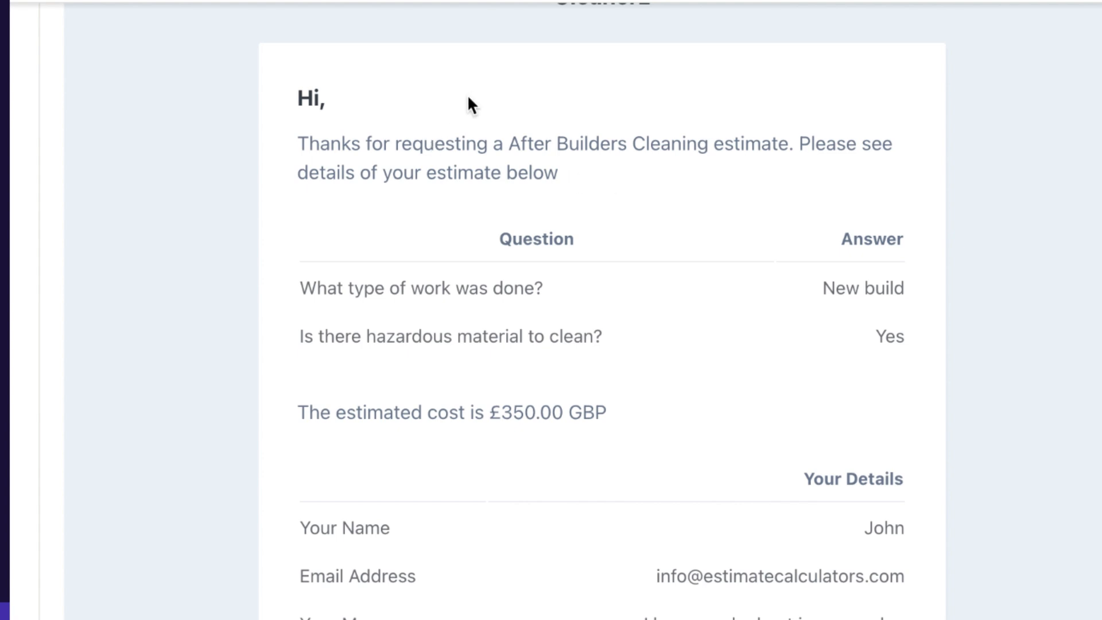
{"action": "scroll", "coordinate": [469, 98], "scroll_direction": "up", "scroll_amount": 2}
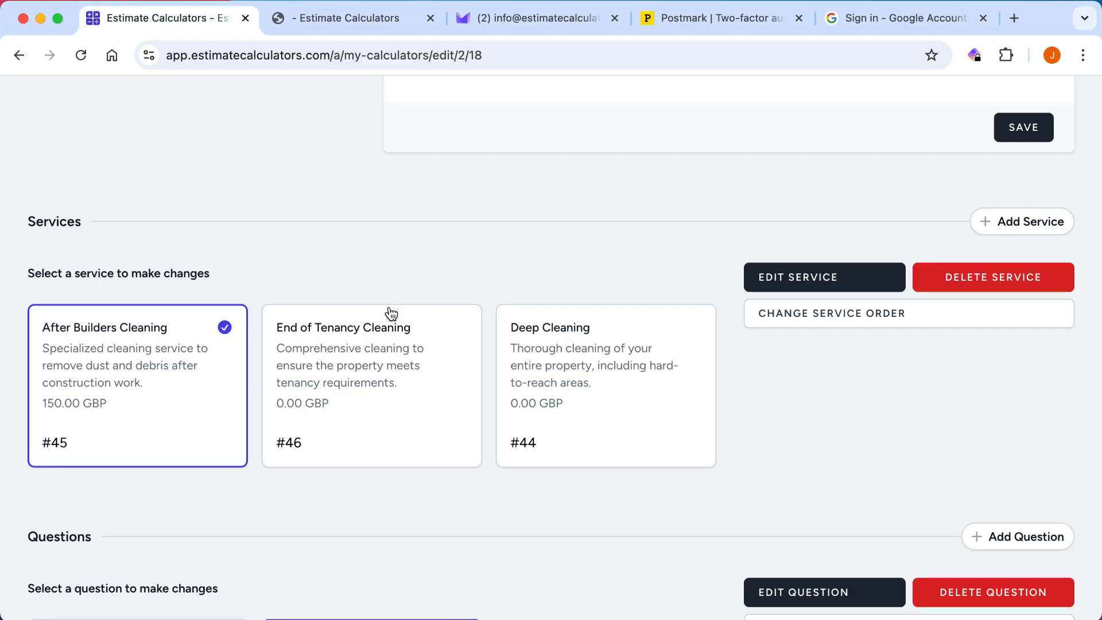
{"action": "scroll", "coordinate": [486, 393], "scroll_direction": "up", "scroll_amount": 10}
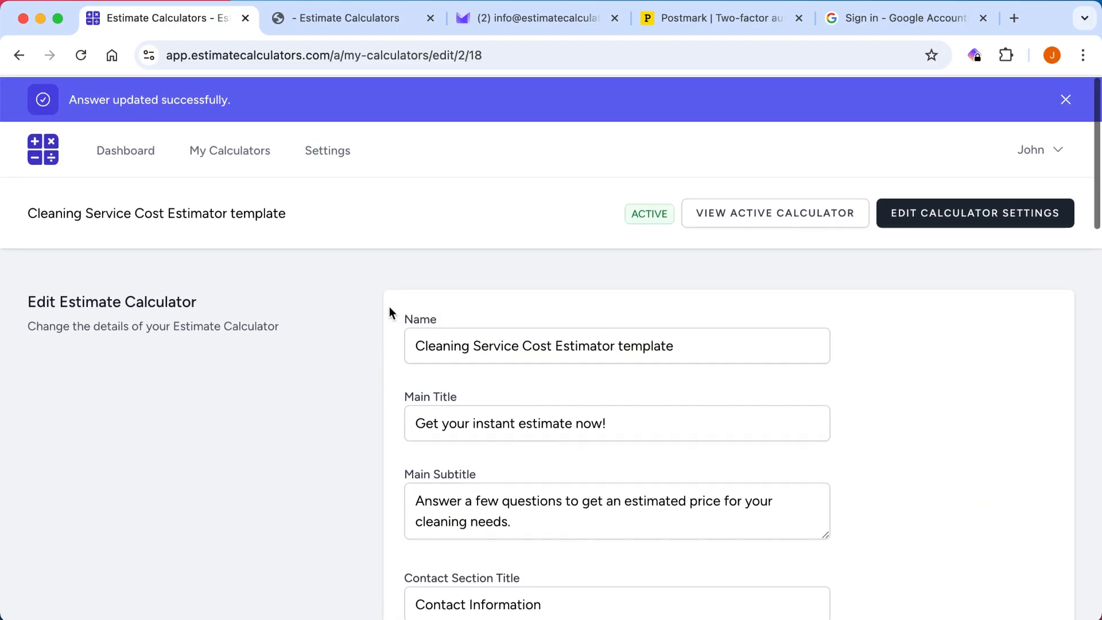
Open the account settings and compare the return URL and logo with the live calculator's thank-you page.
{"action": "left_click", "coordinate": [354, 165]}
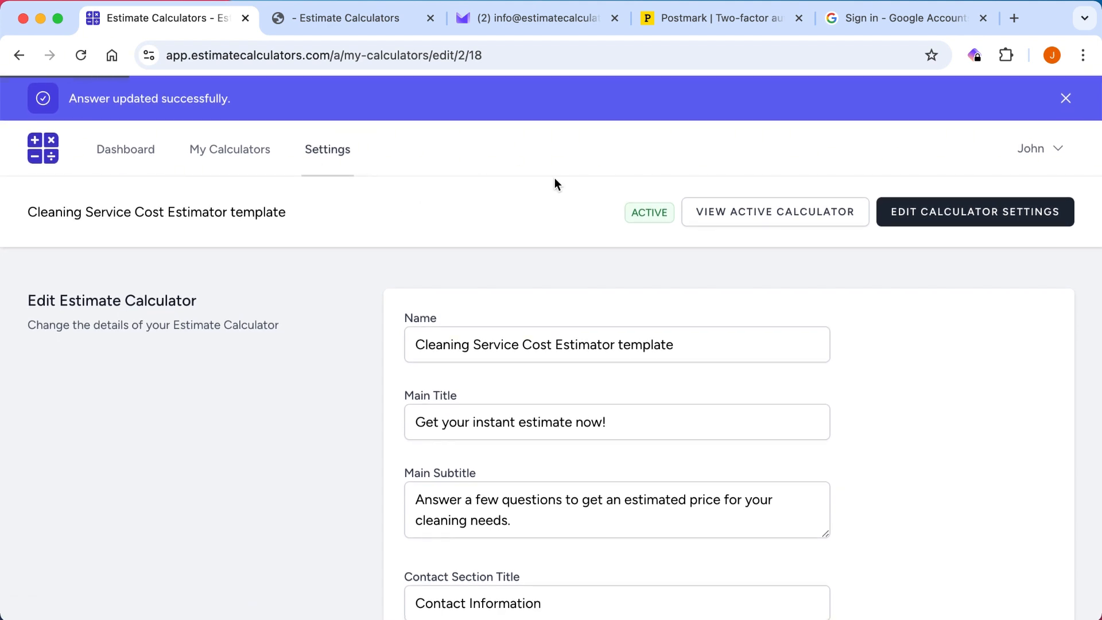
{"action": "scroll", "coordinate": [304, 248], "scroll_direction": "down", "scroll_amount": 2}
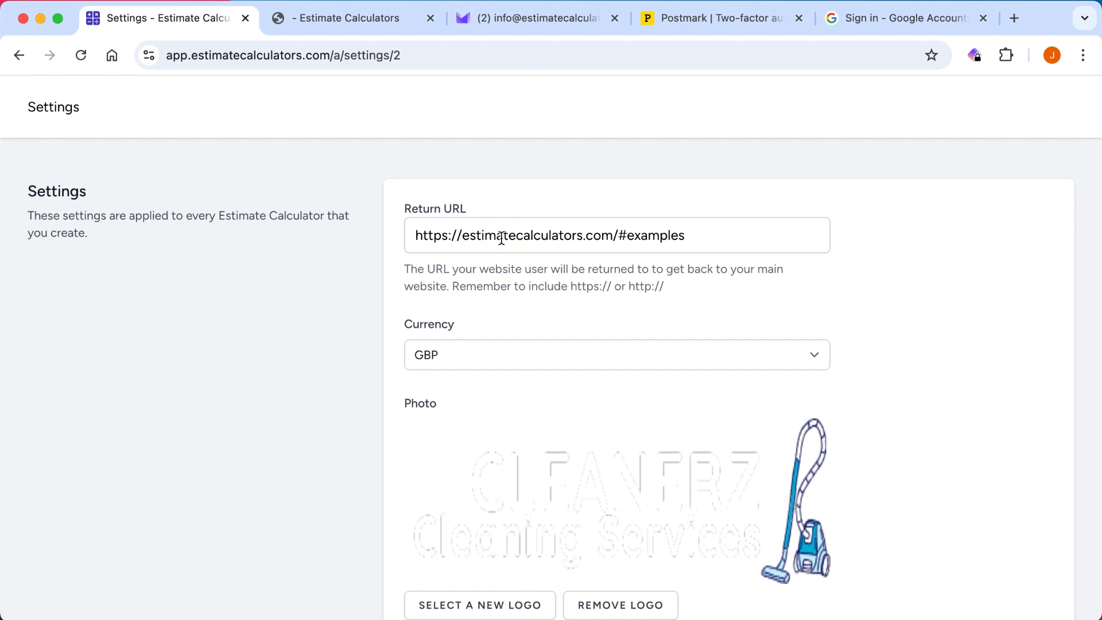
{"action": "left_click", "coordinate": [339, 19]}
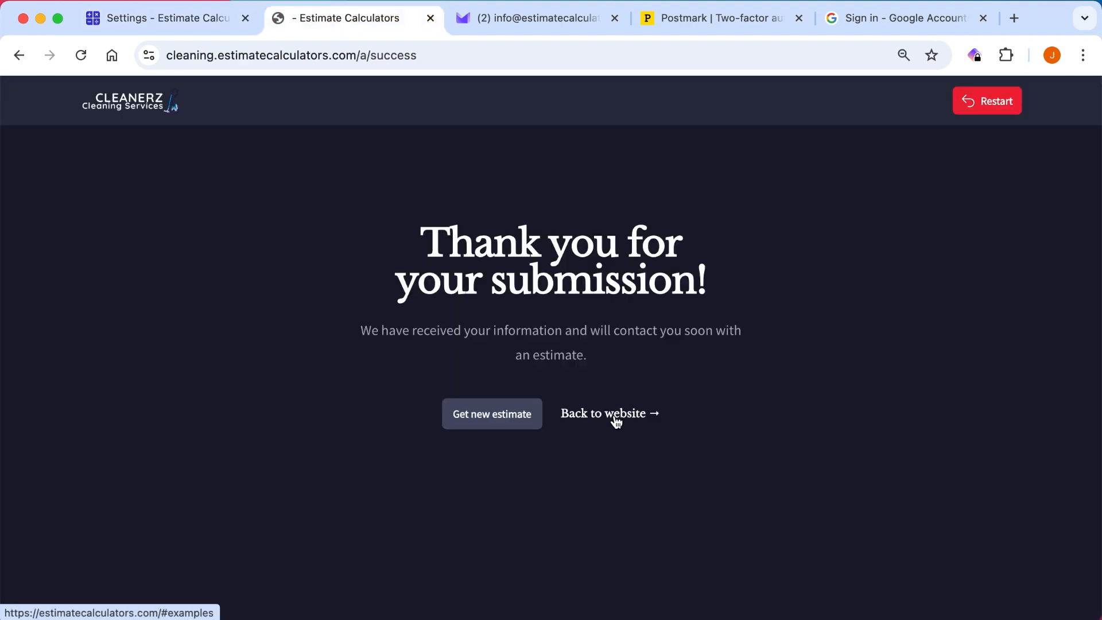
{"action": "left_click", "coordinate": [141, 17]}
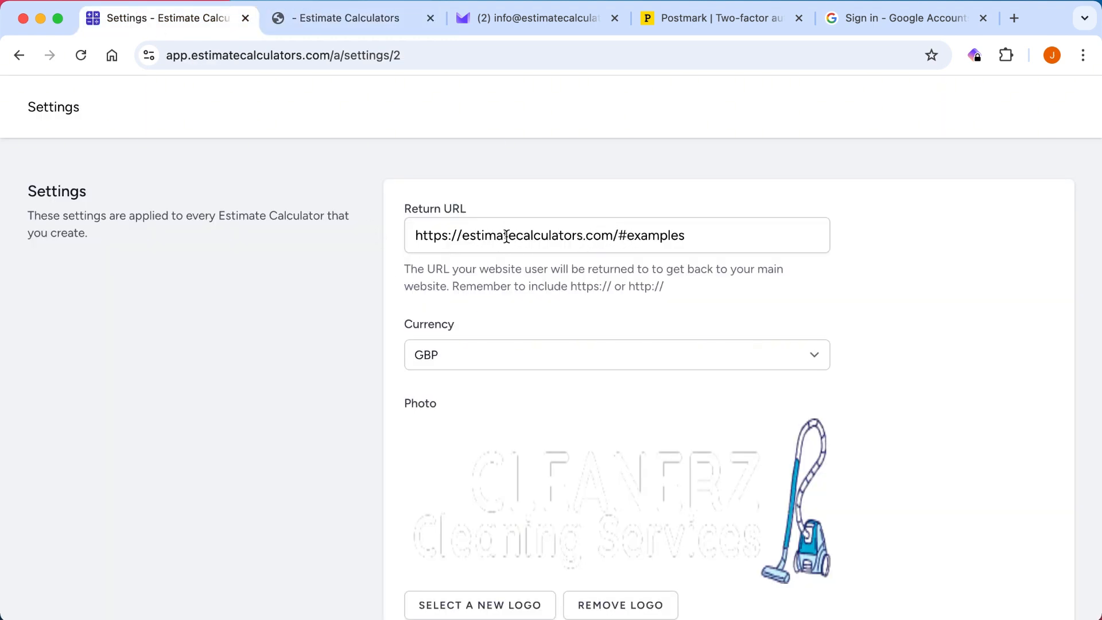
{"action": "scroll", "coordinate": [278, 340], "scroll_direction": "down", "scroll_amount": 9}
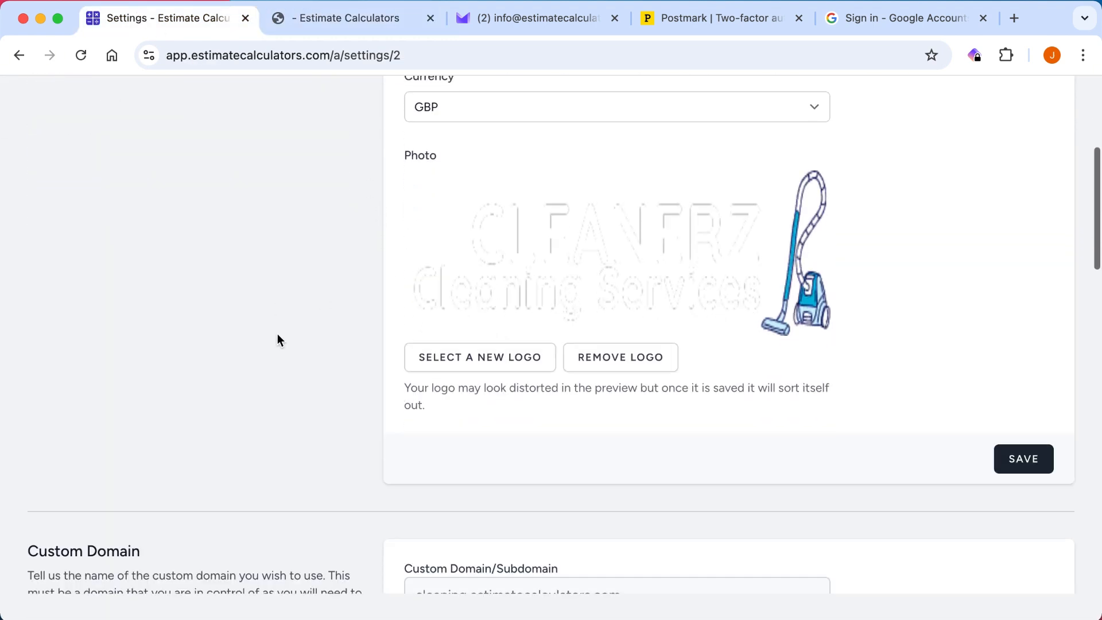
{"action": "scroll", "coordinate": [268, 240], "scroll_direction": "up", "scroll_amount": 5}
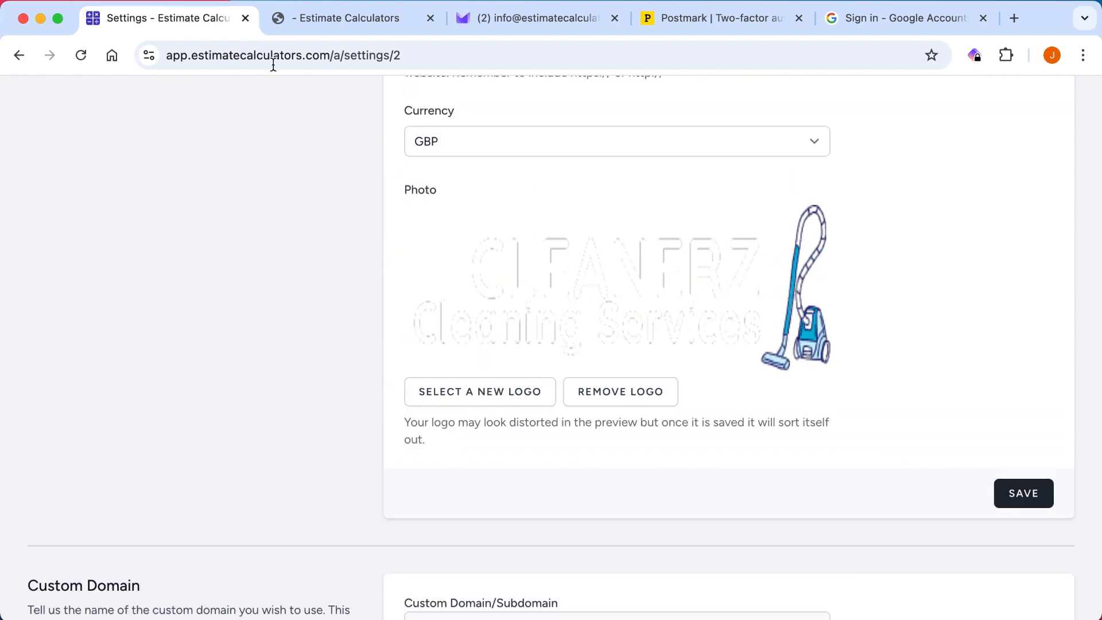
{"action": "left_click", "coordinate": [350, 20]}
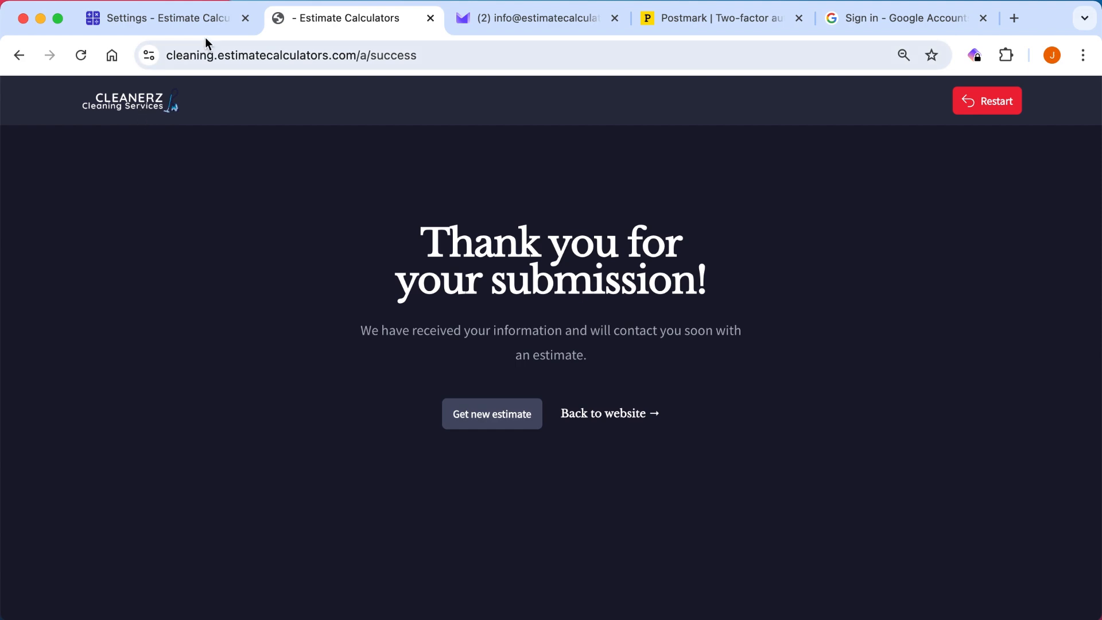
{"action": "left_click", "coordinate": [191, 18]}
Examine the custom domain settings and the fields for registering an own business email address through Postmark.
{"action": "scroll", "coordinate": [314, 287], "scroll_direction": "down", "scroll_amount": 8}
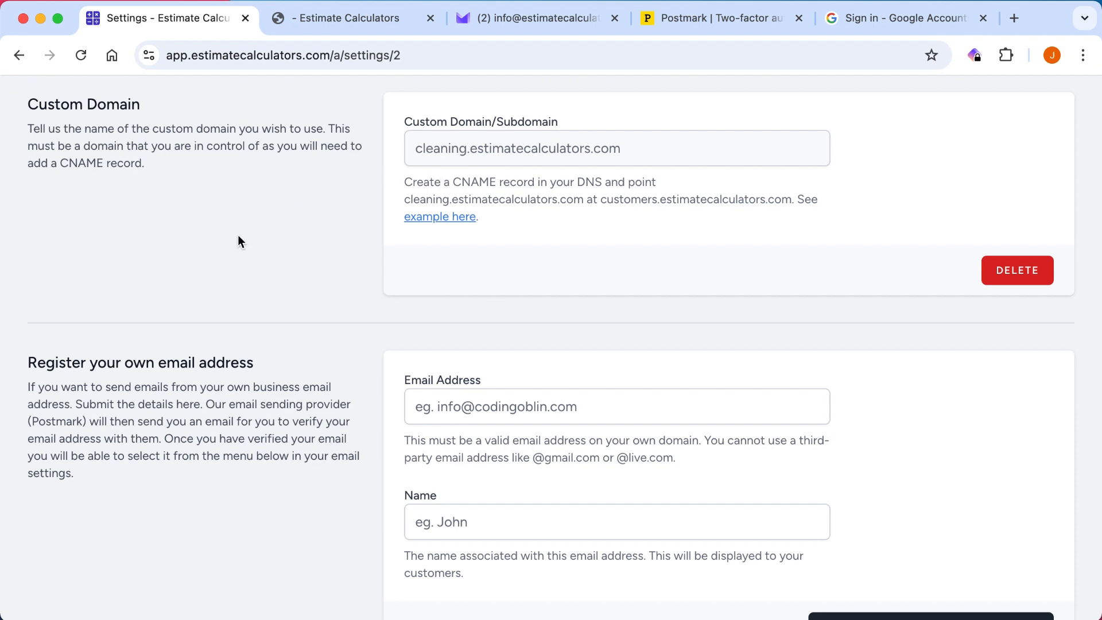
{"action": "scroll", "coordinate": [238, 241], "scroll_direction": "down", "scroll_amount": 5}
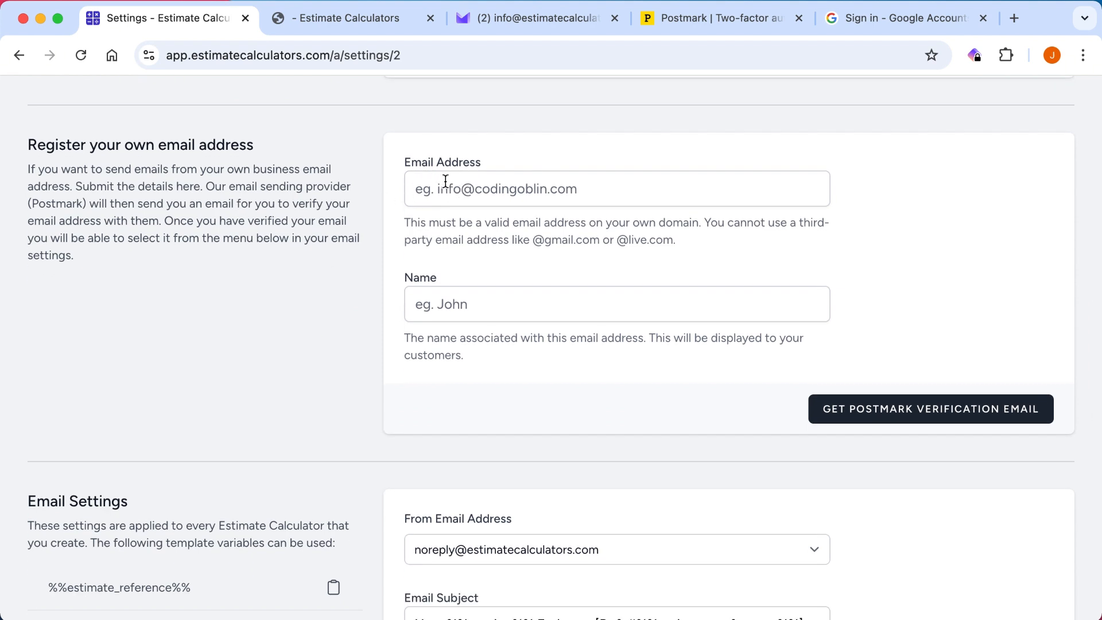
{"action": "scroll", "coordinate": [347, 215], "scroll_direction": "down", "scroll_amount": 2}
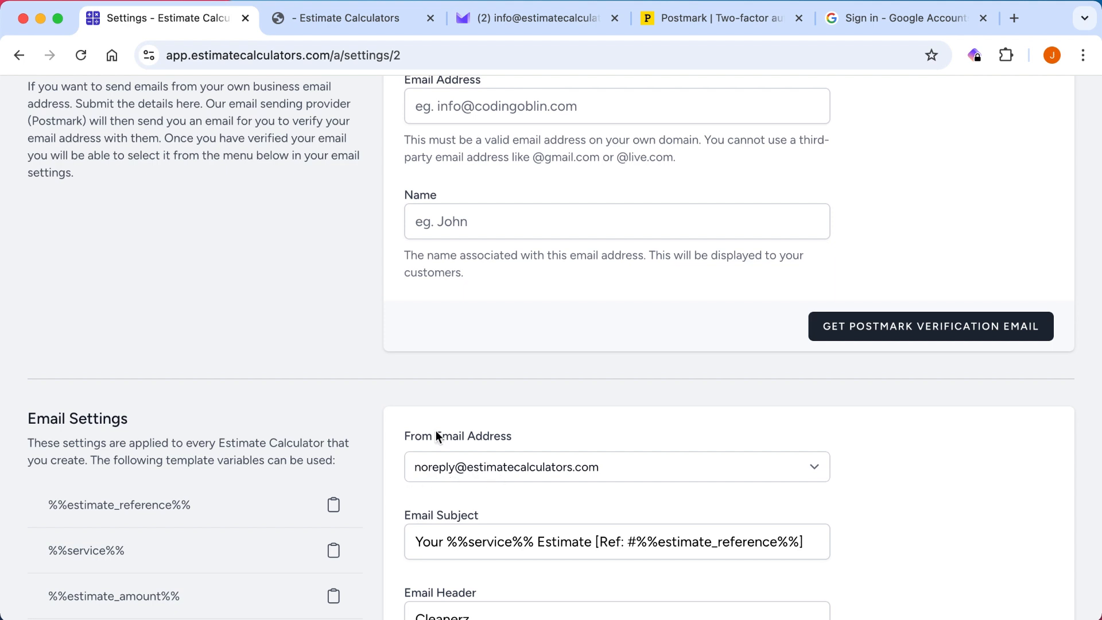
{"action": "scroll", "coordinate": [300, 278], "scroll_direction": "up", "scroll_amount": 1}
{"action": "scroll", "coordinate": [299, 278], "scroll_direction": "up", "scroll_amount": 1}
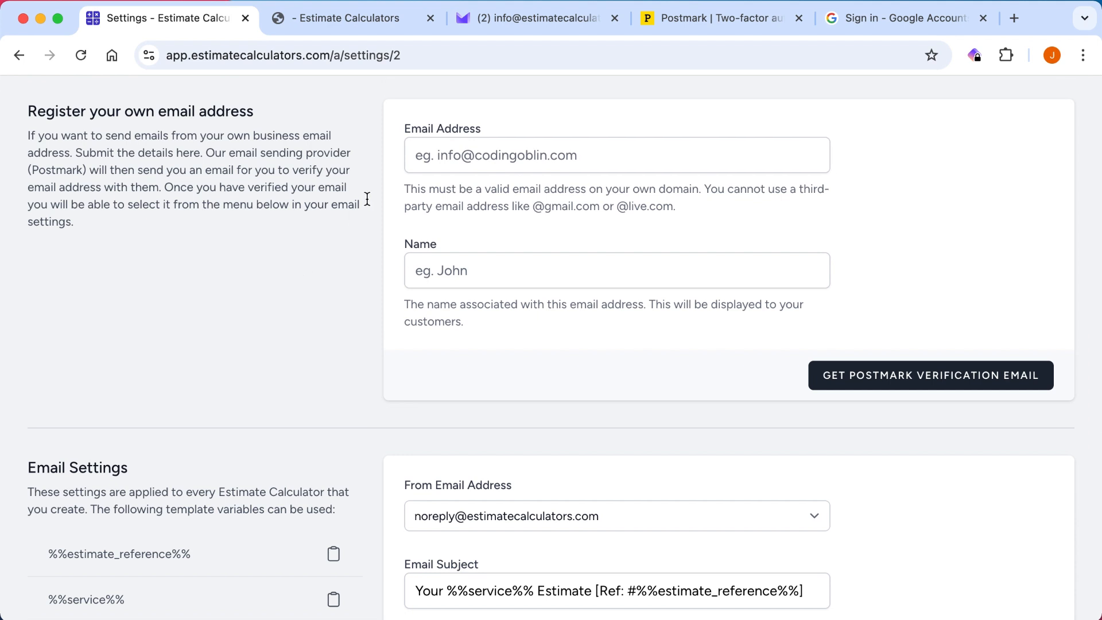
{"action": "left_click", "coordinate": [440, 156]}
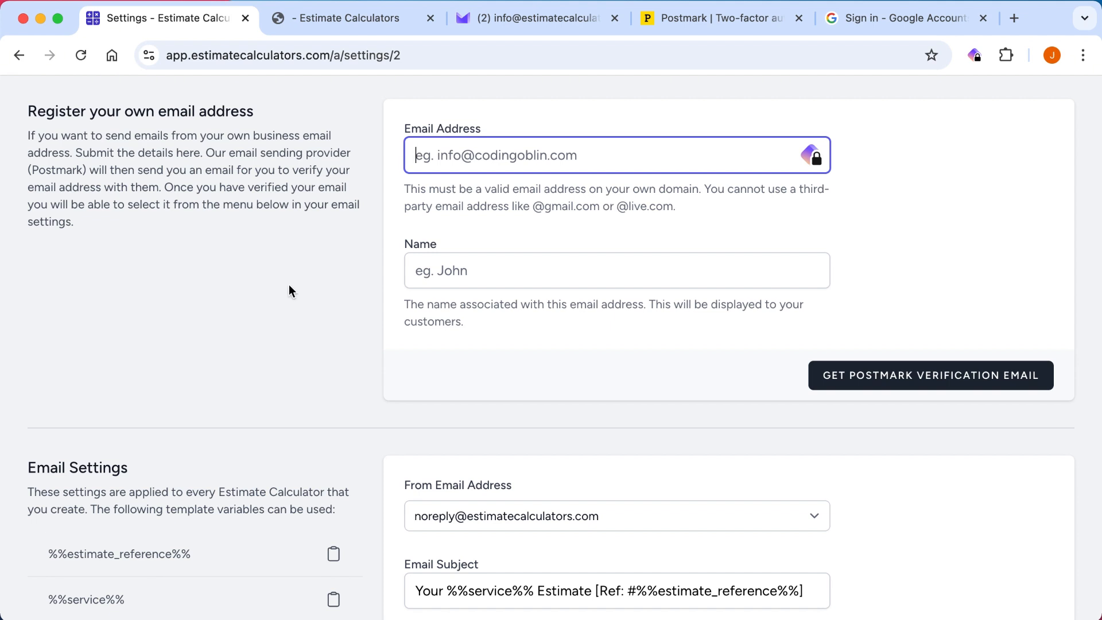
Examine the email settings for the sender address, subject, header and greeting, along with the available template variables.
{"action": "scroll", "coordinate": [360, 255], "scroll_direction": "down", "scroll_amount": 6}
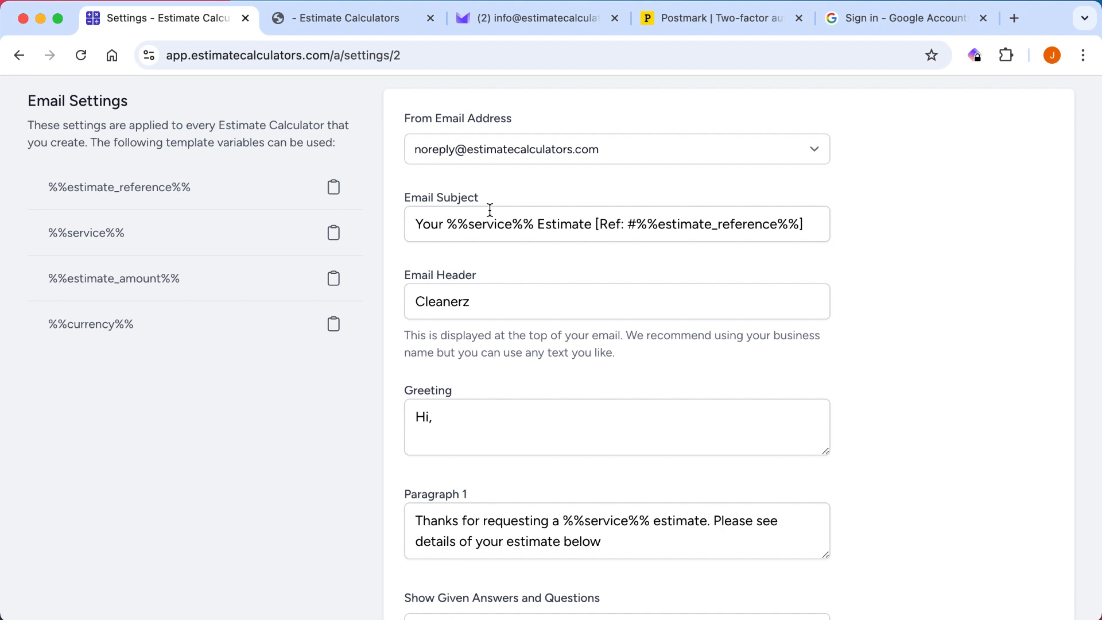
{"action": "scroll", "coordinate": [525, 235], "scroll_direction": "down", "scroll_amount": 2}
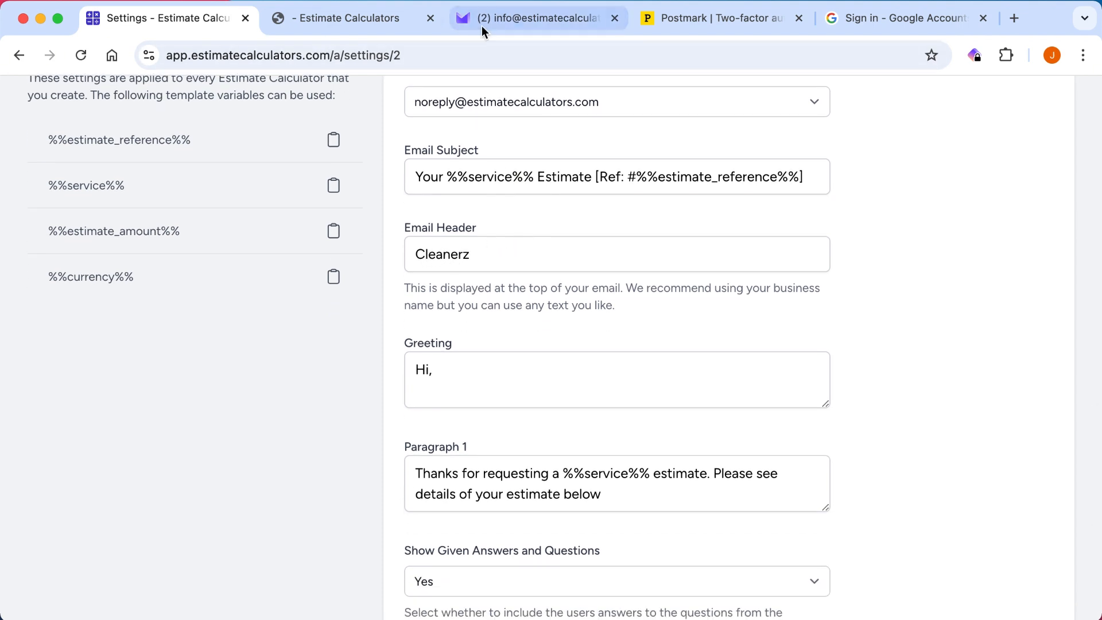
{"action": "left_click", "coordinate": [481, 26]}
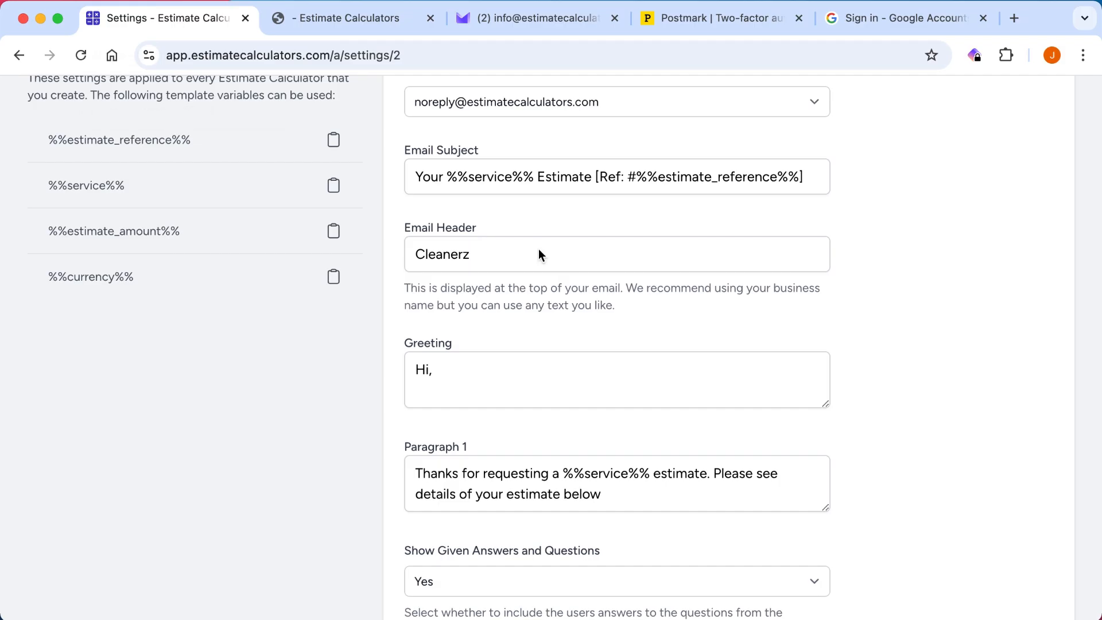
{"action": "left_click", "coordinate": [439, 368]}
{"action": "scroll", "coordinate": [355, 322], "scroll_direction": "up", "scroll_amount": 1}
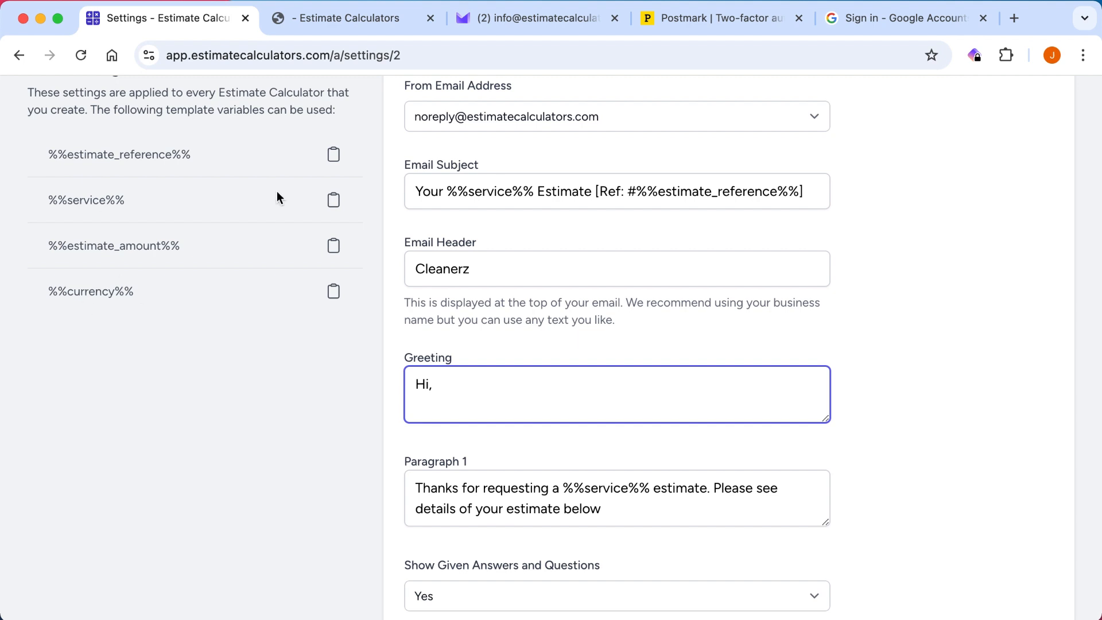
{"action": "scroll", "coordinate": [312, 368], "scroll_direction": "down", "scroll_amount": 4}
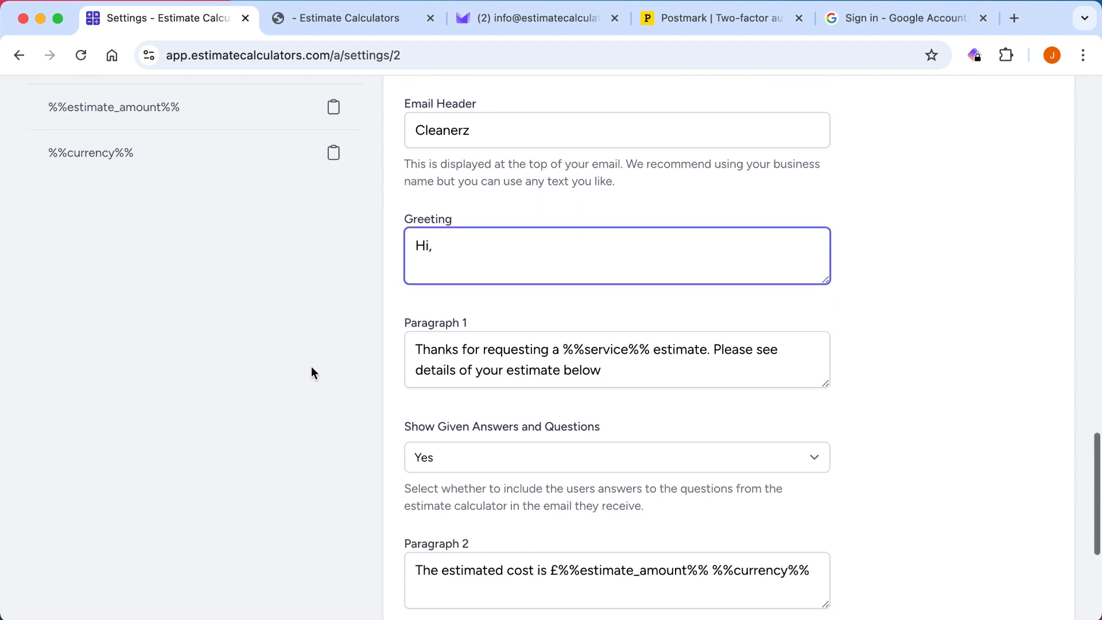
{"action": "scroll", "coordinate": [287, 298], "scroll_direction": "down", "scroll_amount": 1}
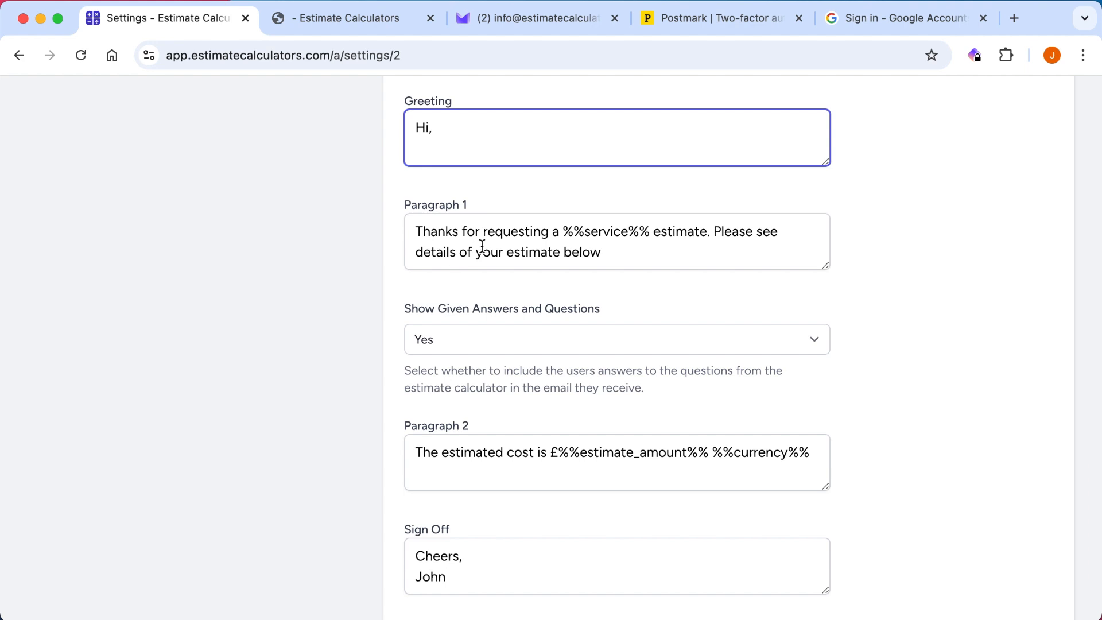
Compare the Paragraph 1, given answers and questions, Paragraph 2 and sign-off settings with the received estimate email.
{"action": "left_click", "coordinate": [603, 229]}
{"action": "double_click", "coordinate": [603, 229]}
{"action": "left_click", "coordinate": [626, 248]}
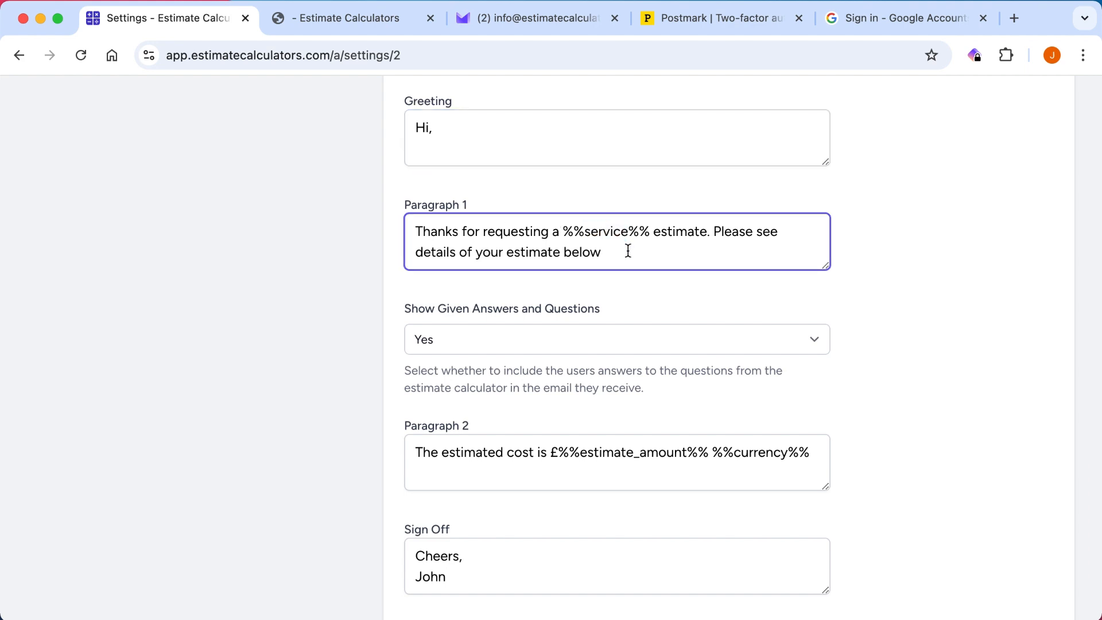
{"action": "scroll", "coordinate": [517, 284], "scroll_direction": "down", "scroll_amount": 3}
{"action": "scroll", "coordinate": [517, 285], "scroll_direction": "up", "scroll_amount": 3}
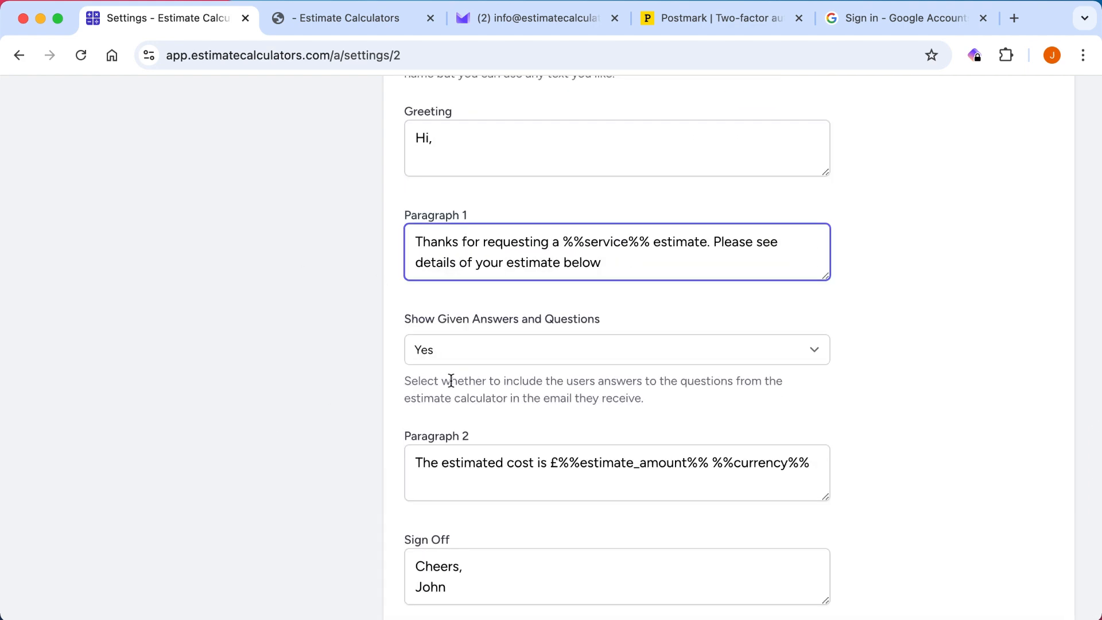
{"action": "left_click", "coordinate": [527, 19]}
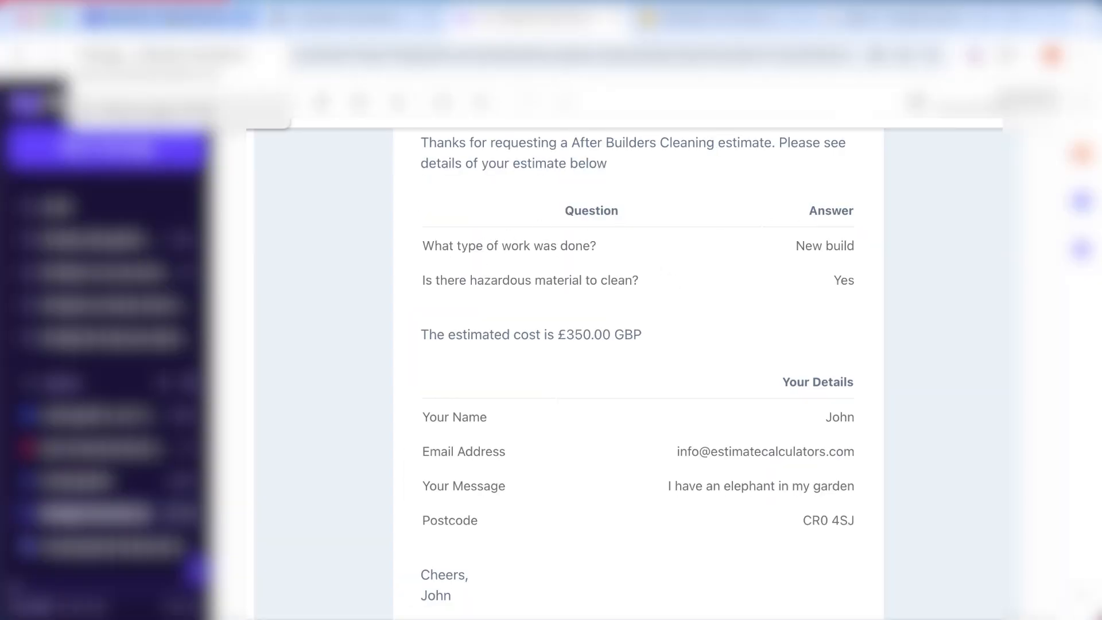
{"action": "left_click", "coordinate": [185, 26]}
{"action": "scroll", "coordinate": [432, 320], "scroll_direction": "down", "scroll_amount": 3}
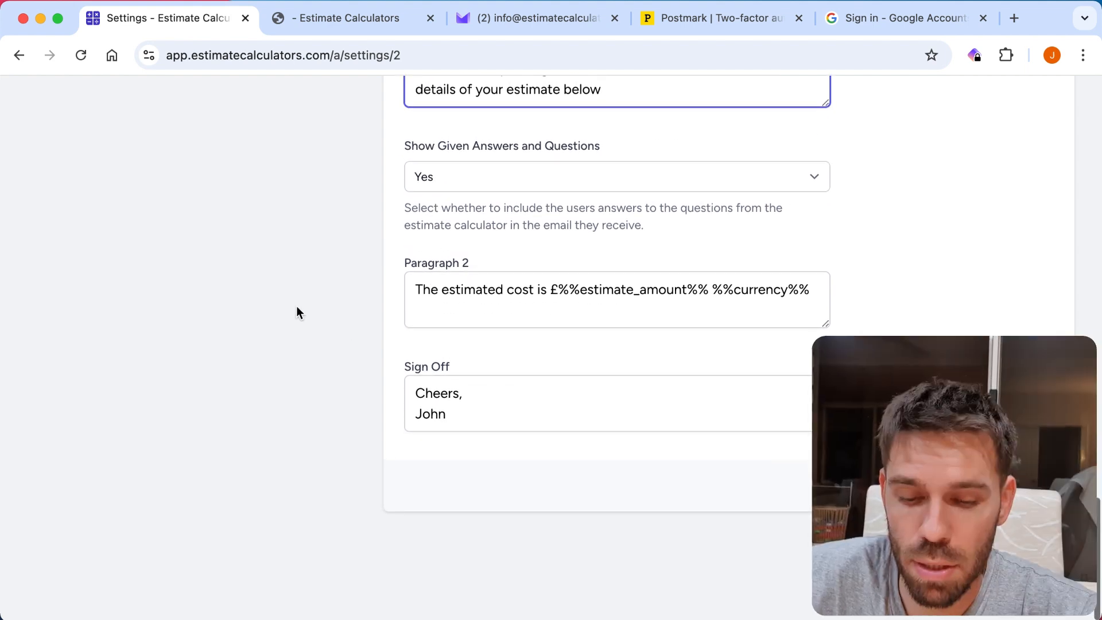
{"action": "scroll", "coordinate": [296, 305], "scroll_direction": "up", "scroll_amount": 3}
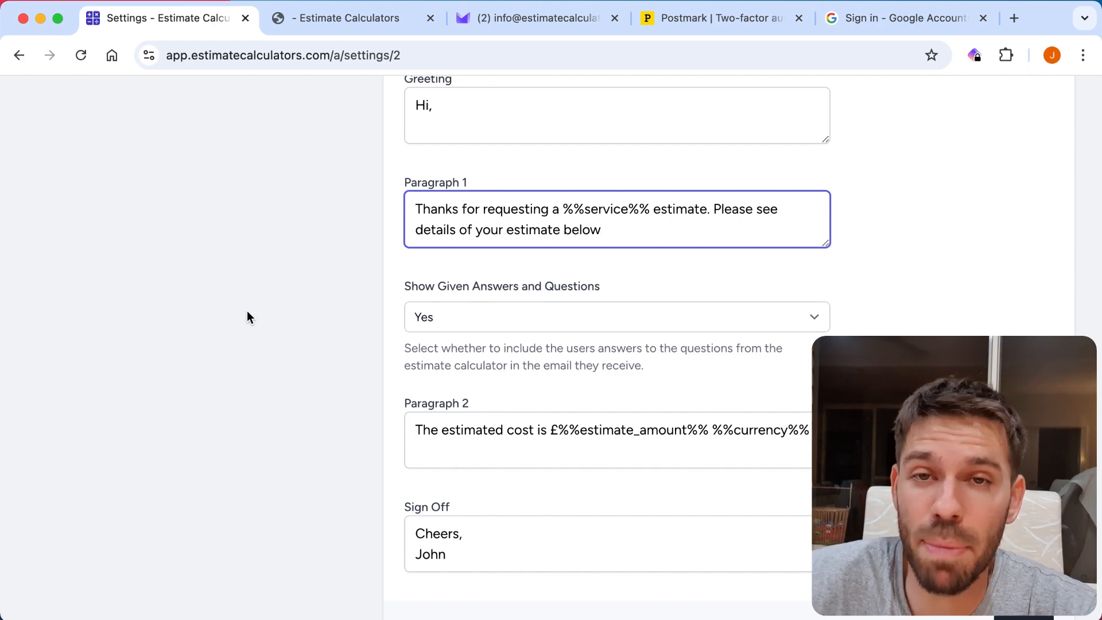
{"action": "scroll", "coordinate": [247, 311], "scroll_direction": "up", "scroll_amount": 2}
{"action": "scroll", "coordinate": [247, 311], "scroll_direction": "up", "scroll_amount": 10}
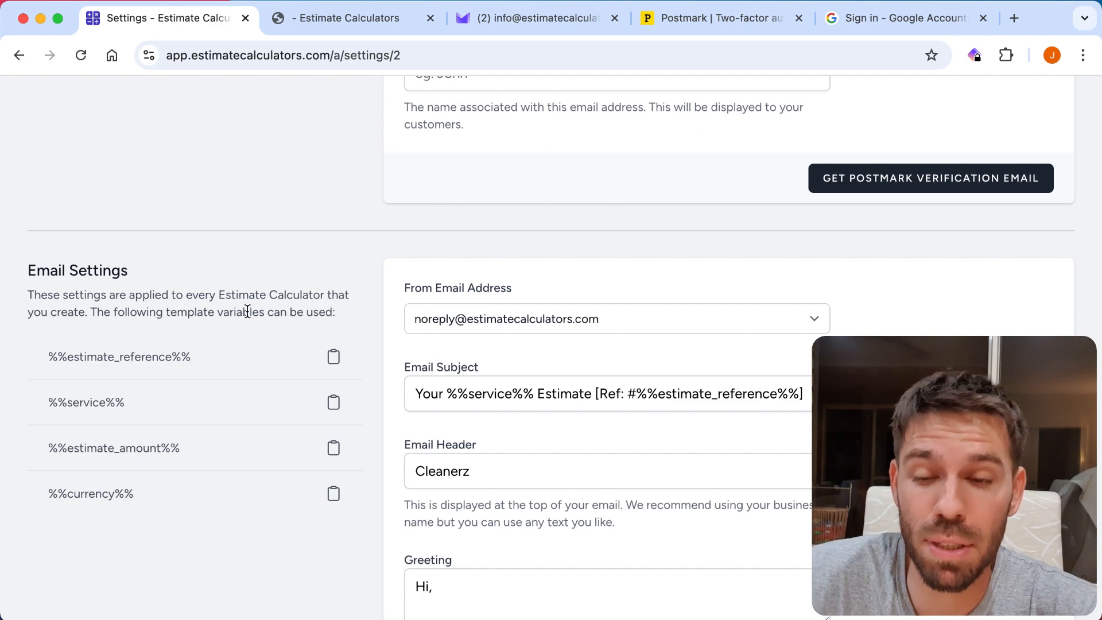
{"action": "scroll", "coordinate": [247, 312], "scroll_direction": "up", "scroll_amount": 20}
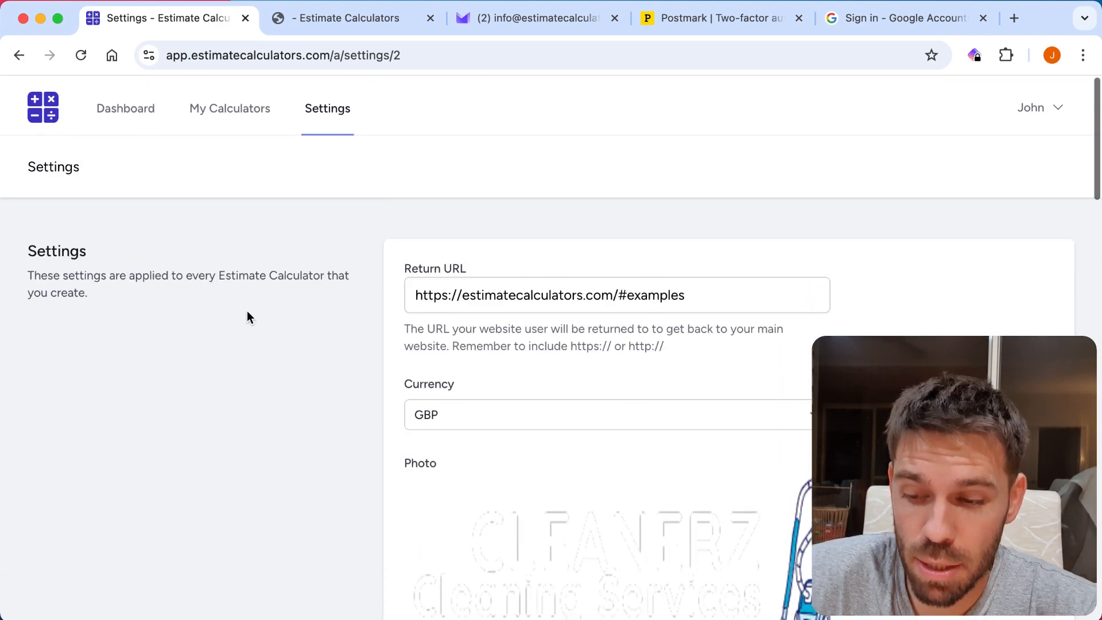